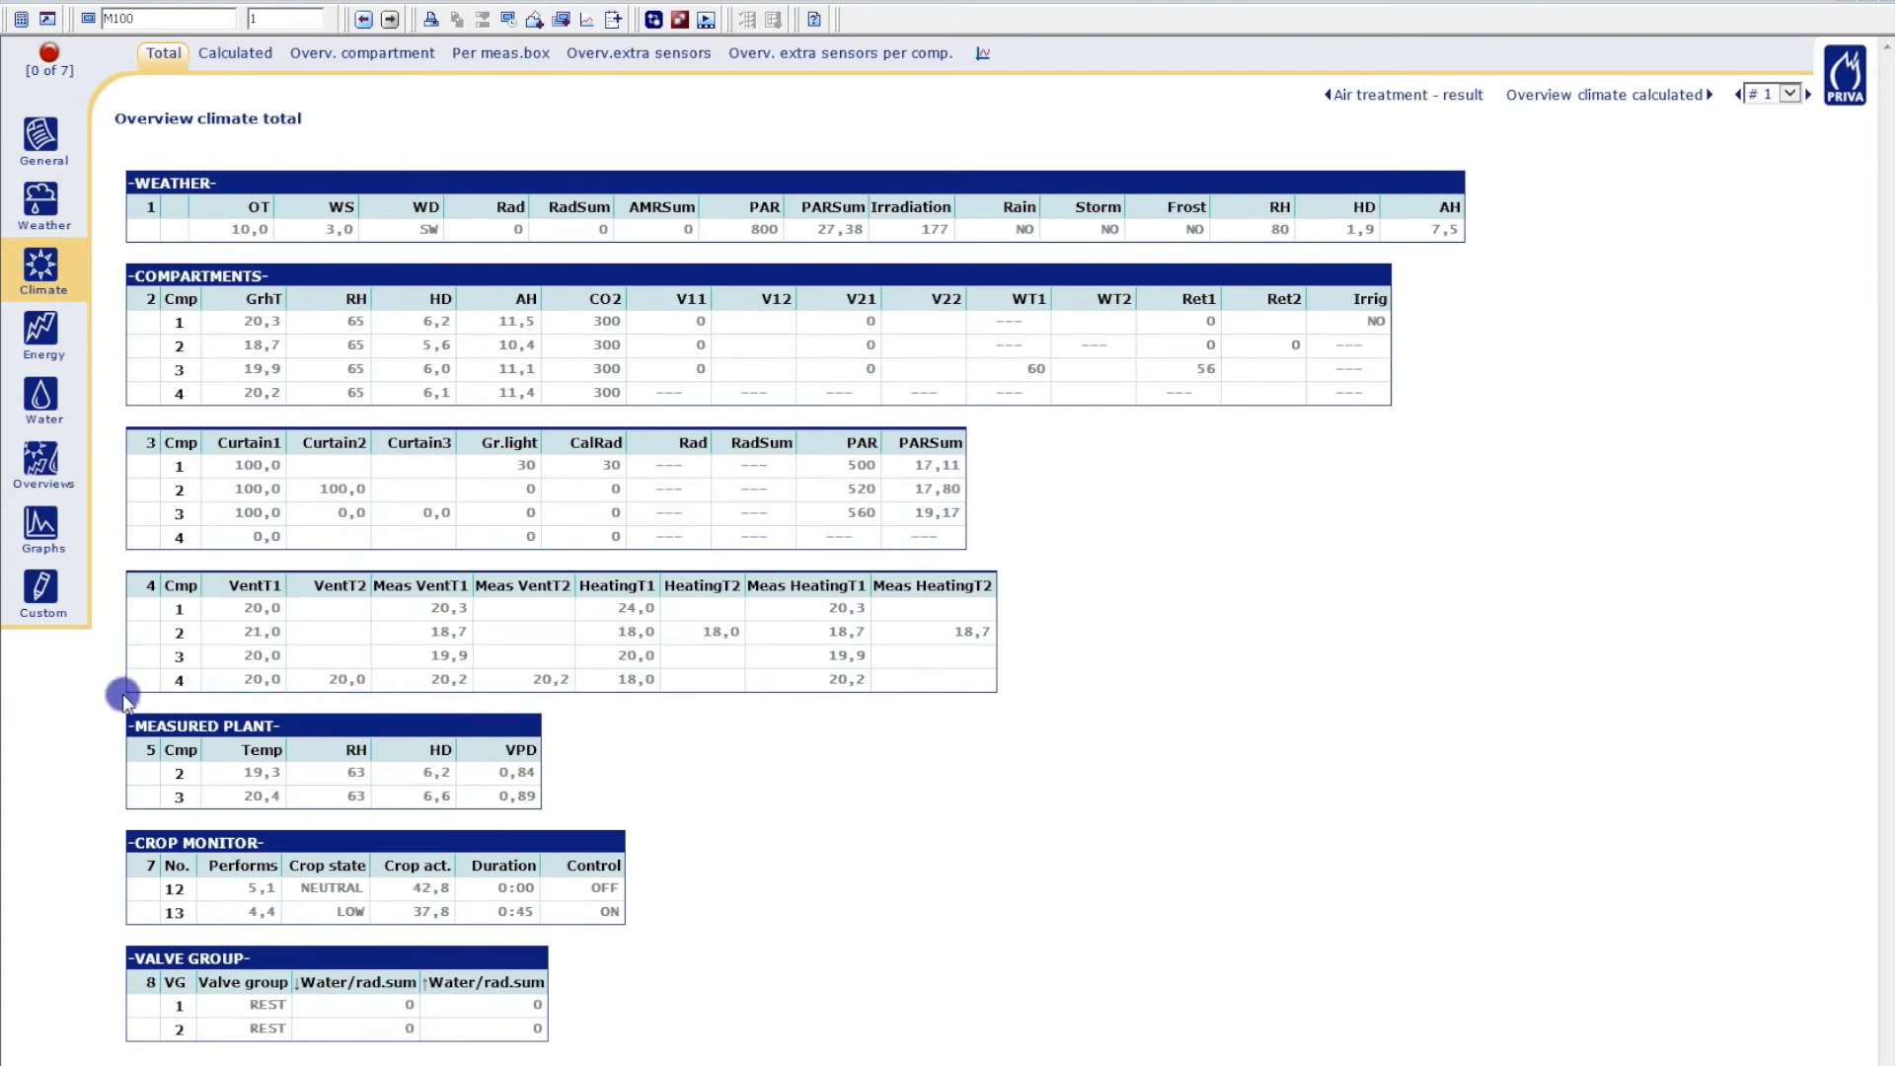
# Open the Climate menu from the sidebar to reveal the Curtain strategy list
pyautogui.click(54, 274)
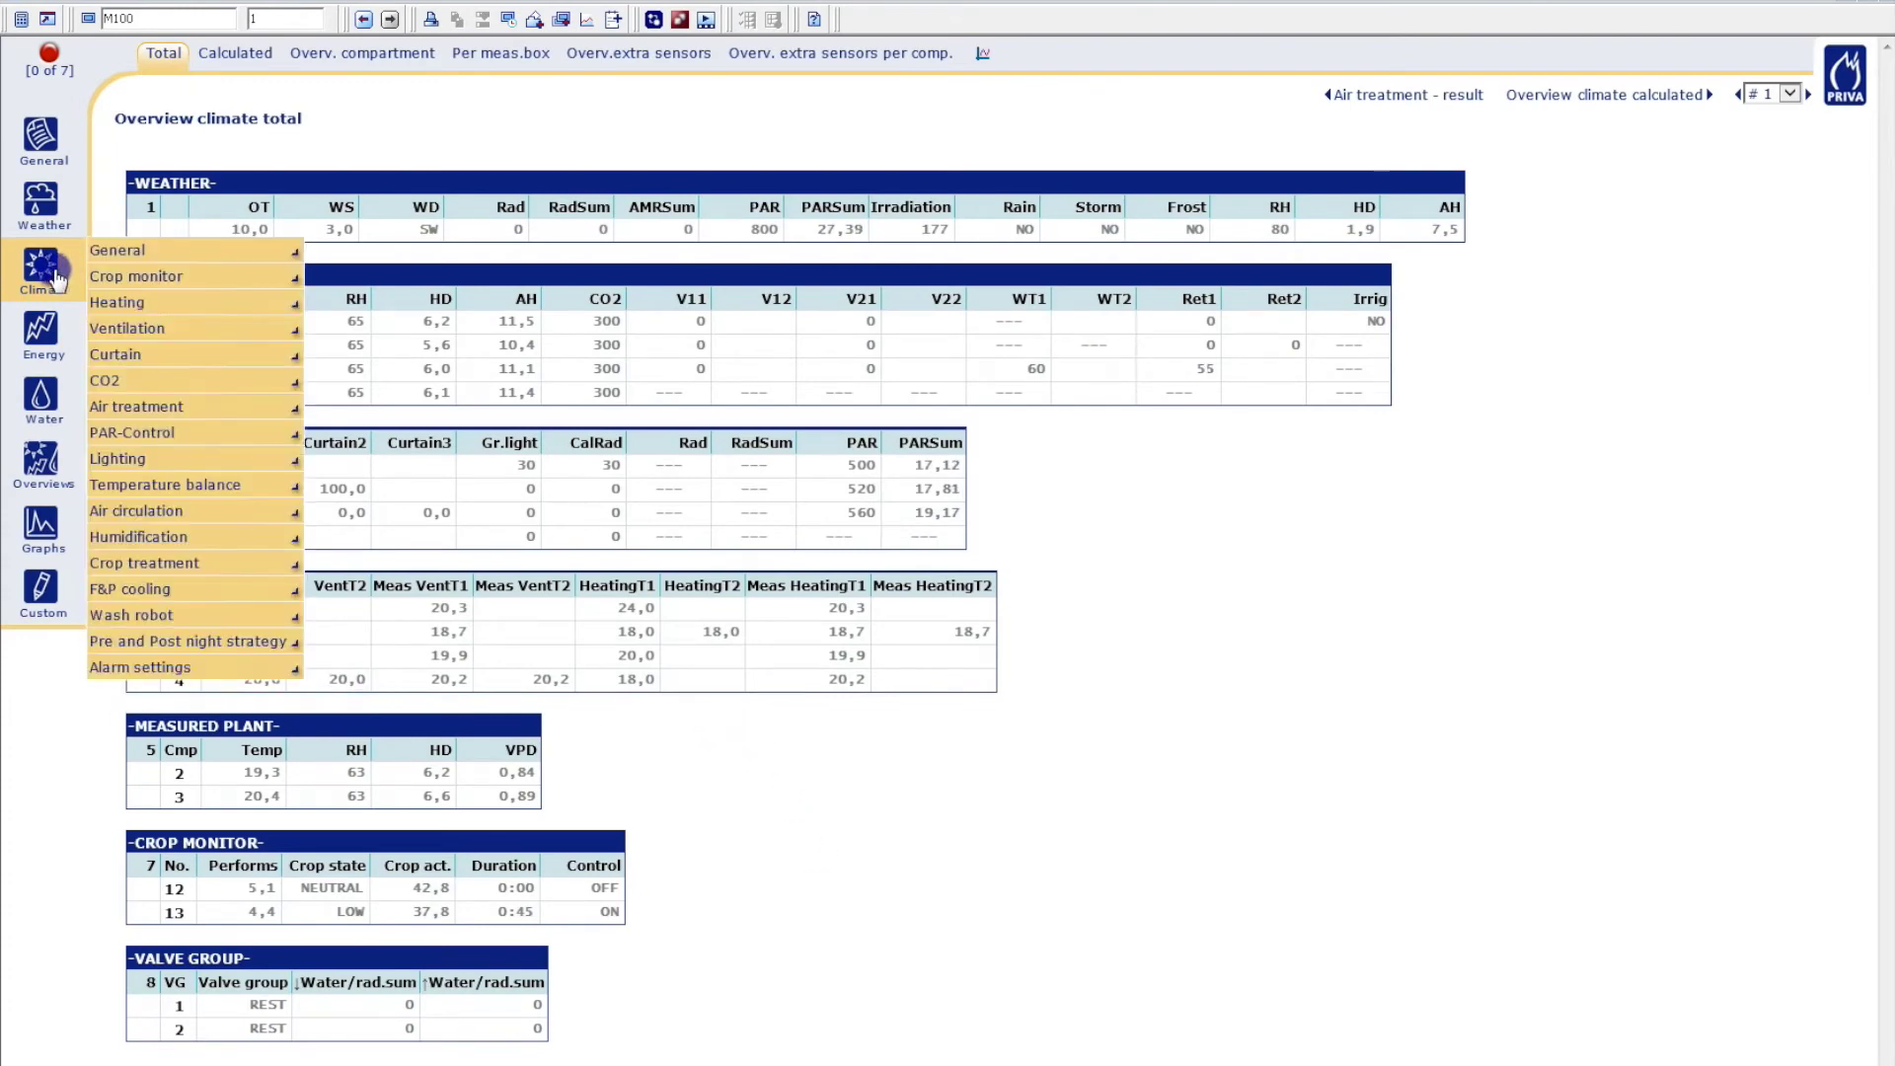
pyautogui.moveTo(115, 353)
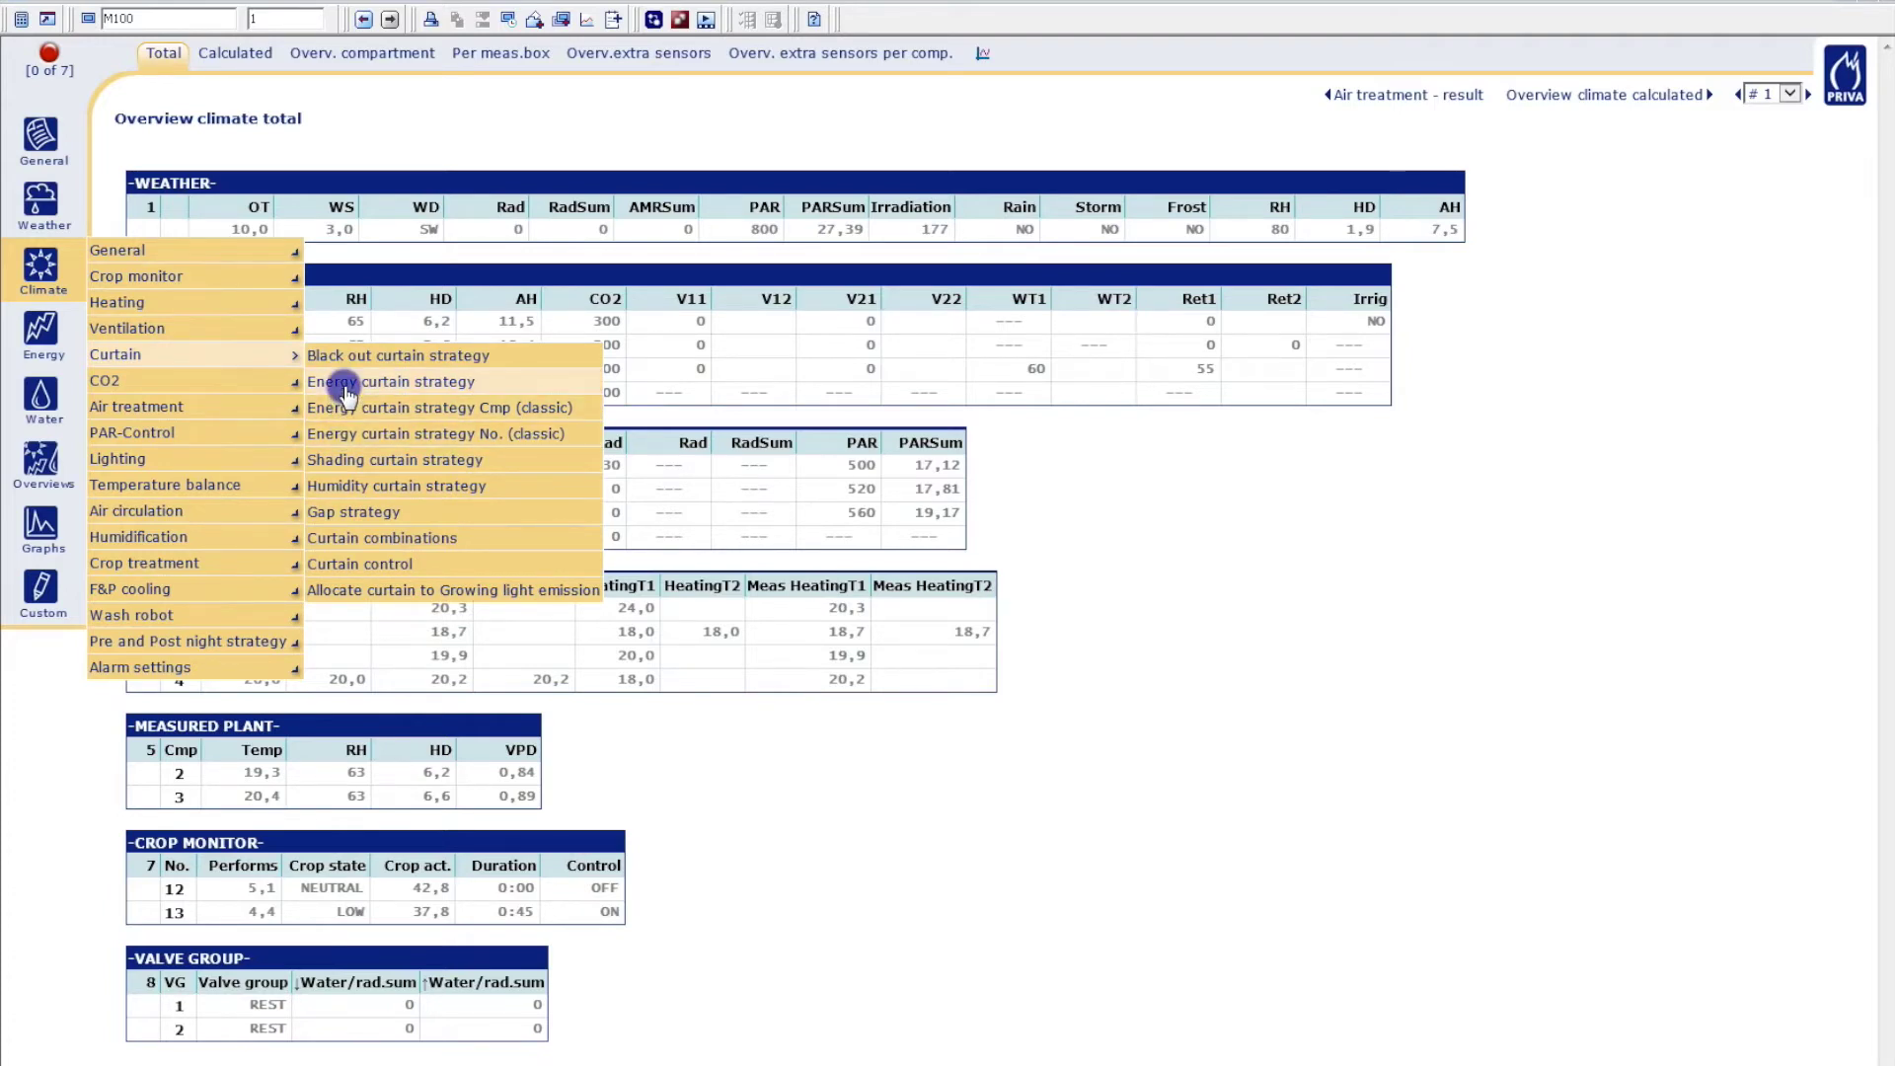
# Open the Energy curtain strategy page, checking the mode list and keeping AUTOMATIC
pyautogui.click(347, 383)
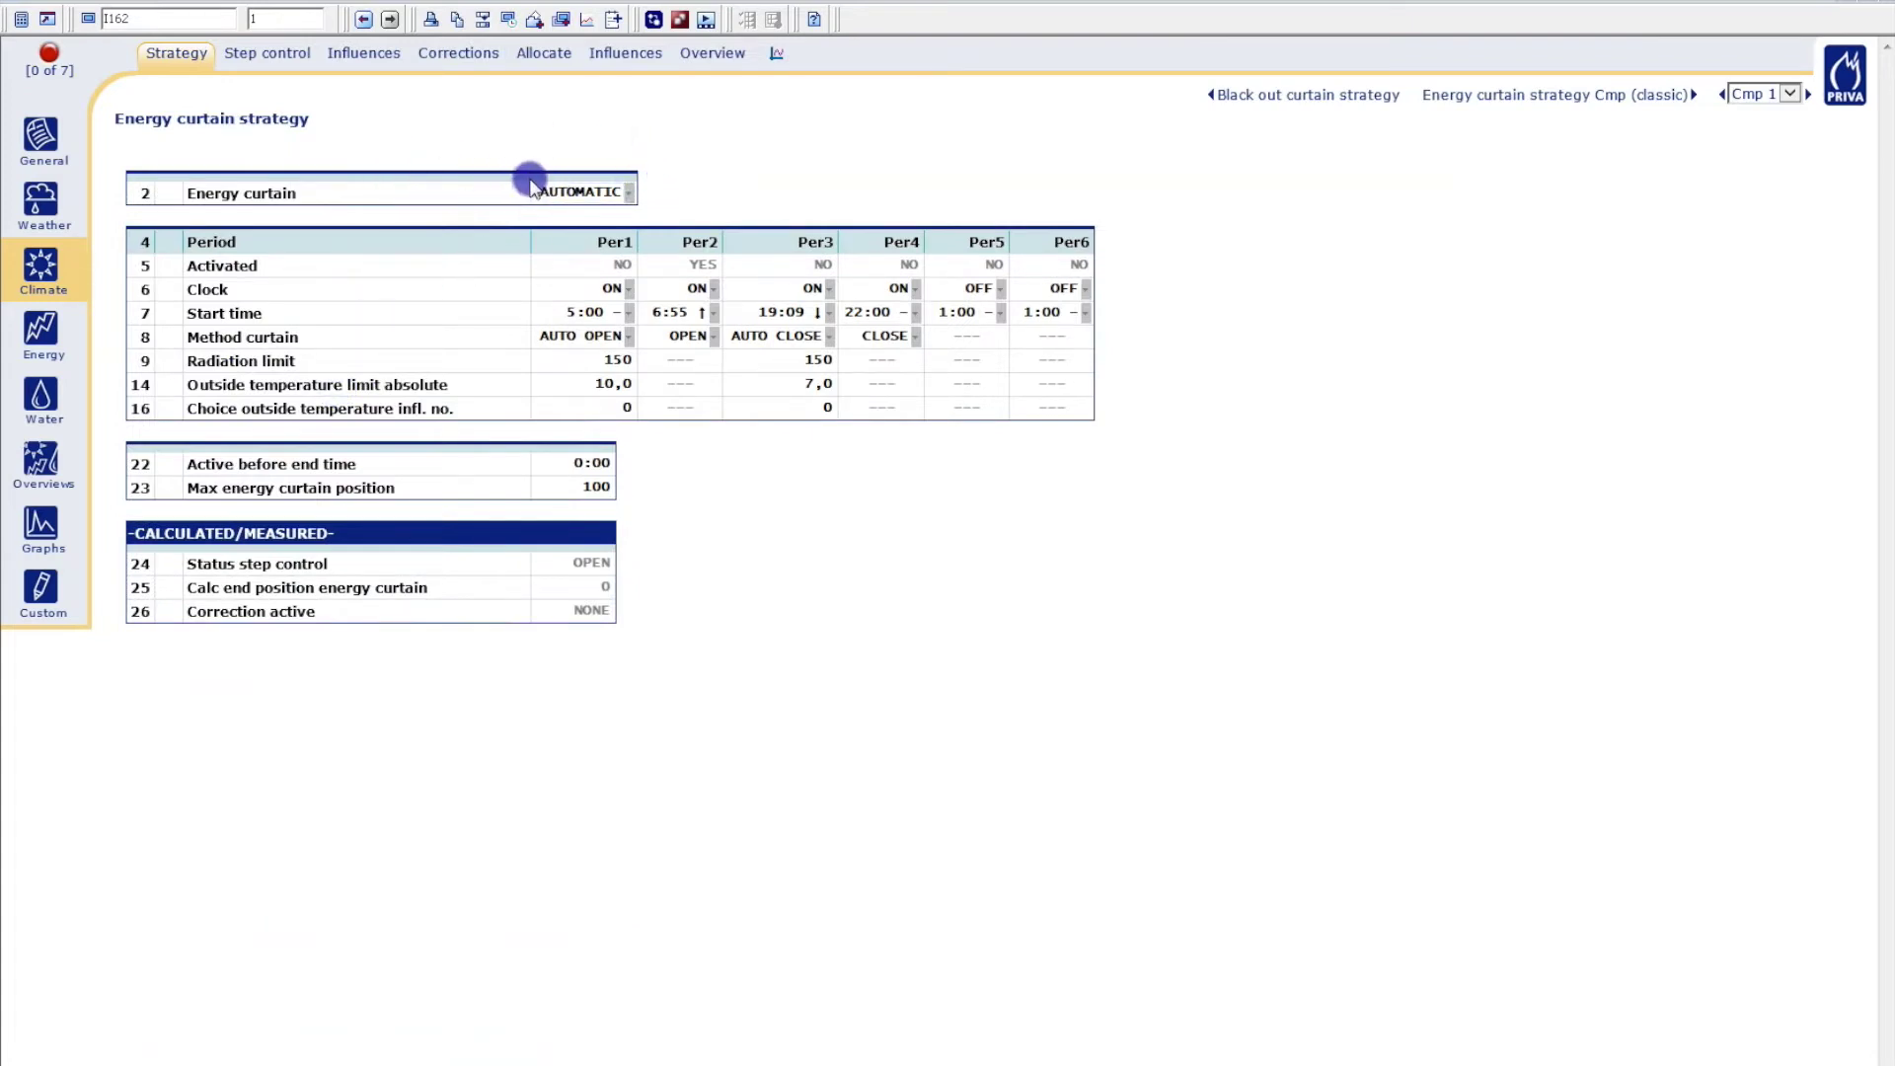
pyautogui.click(590, 192)
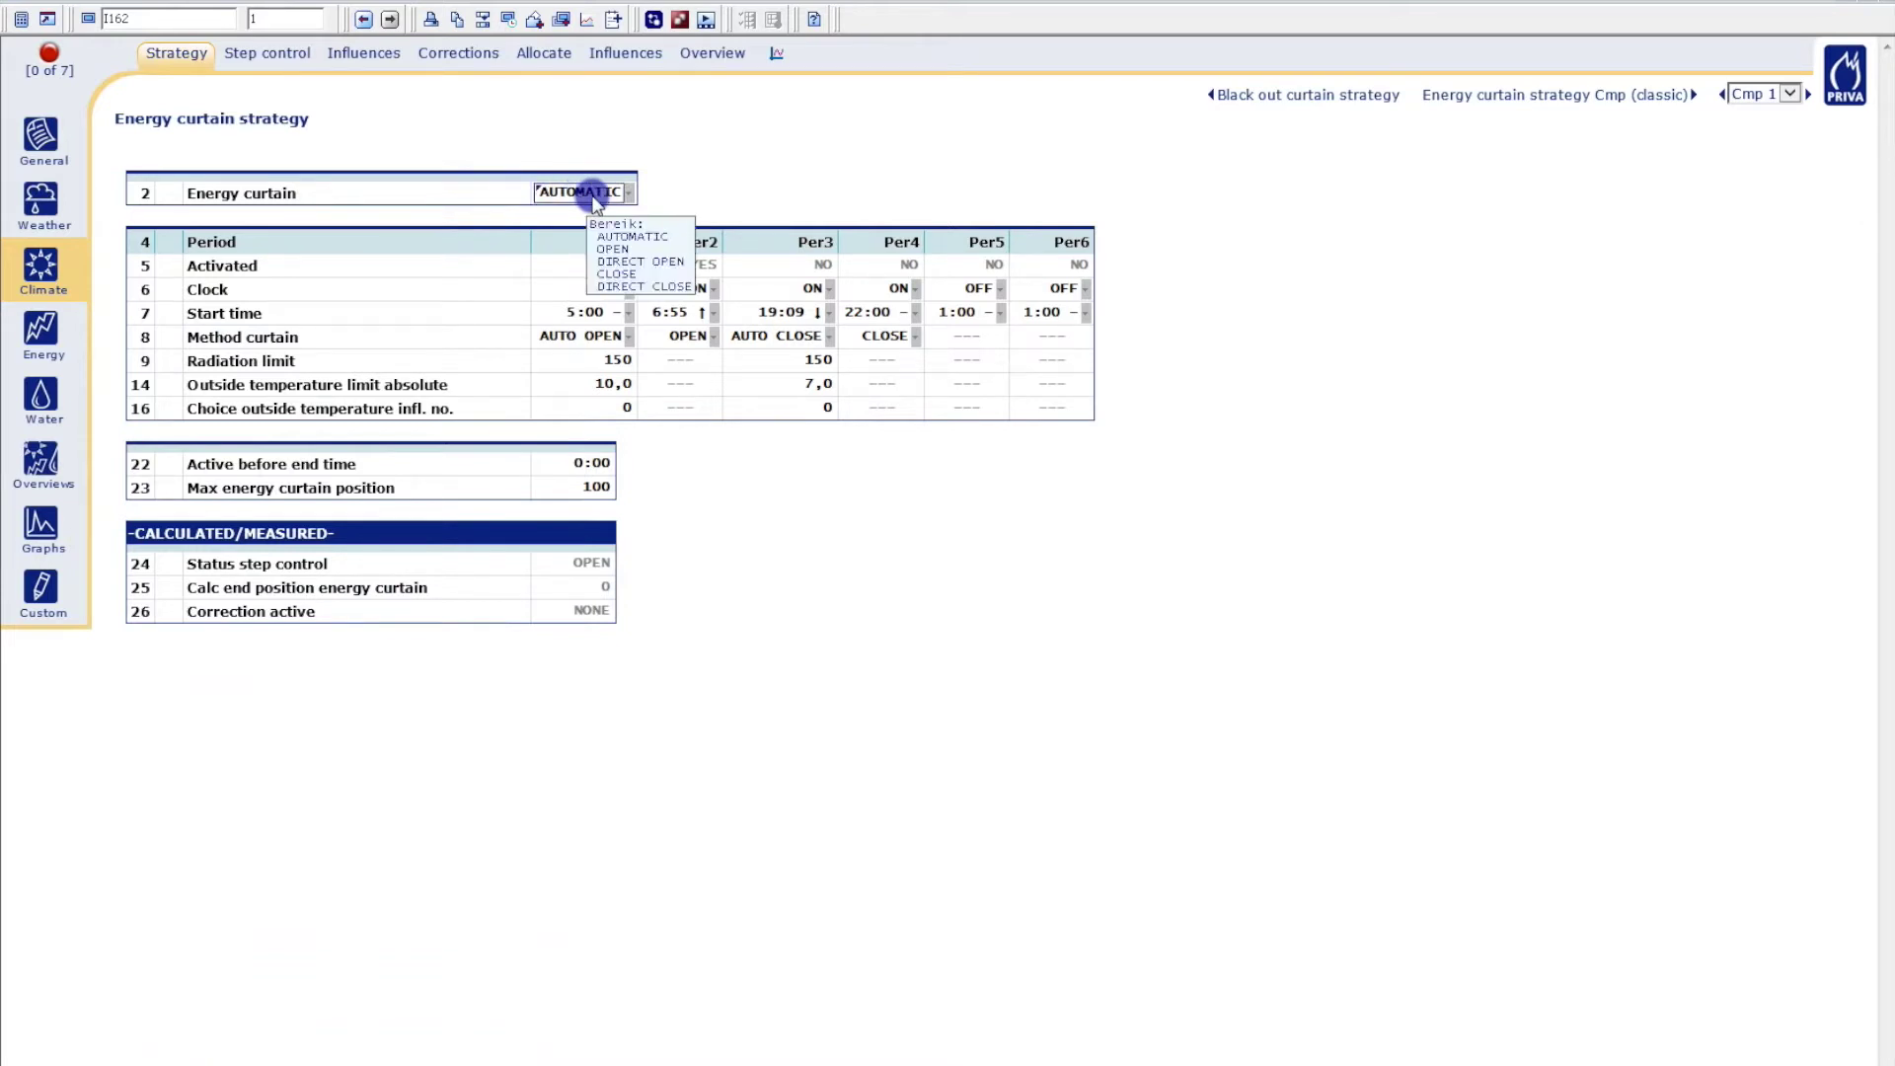
pyautogui.press('Return')
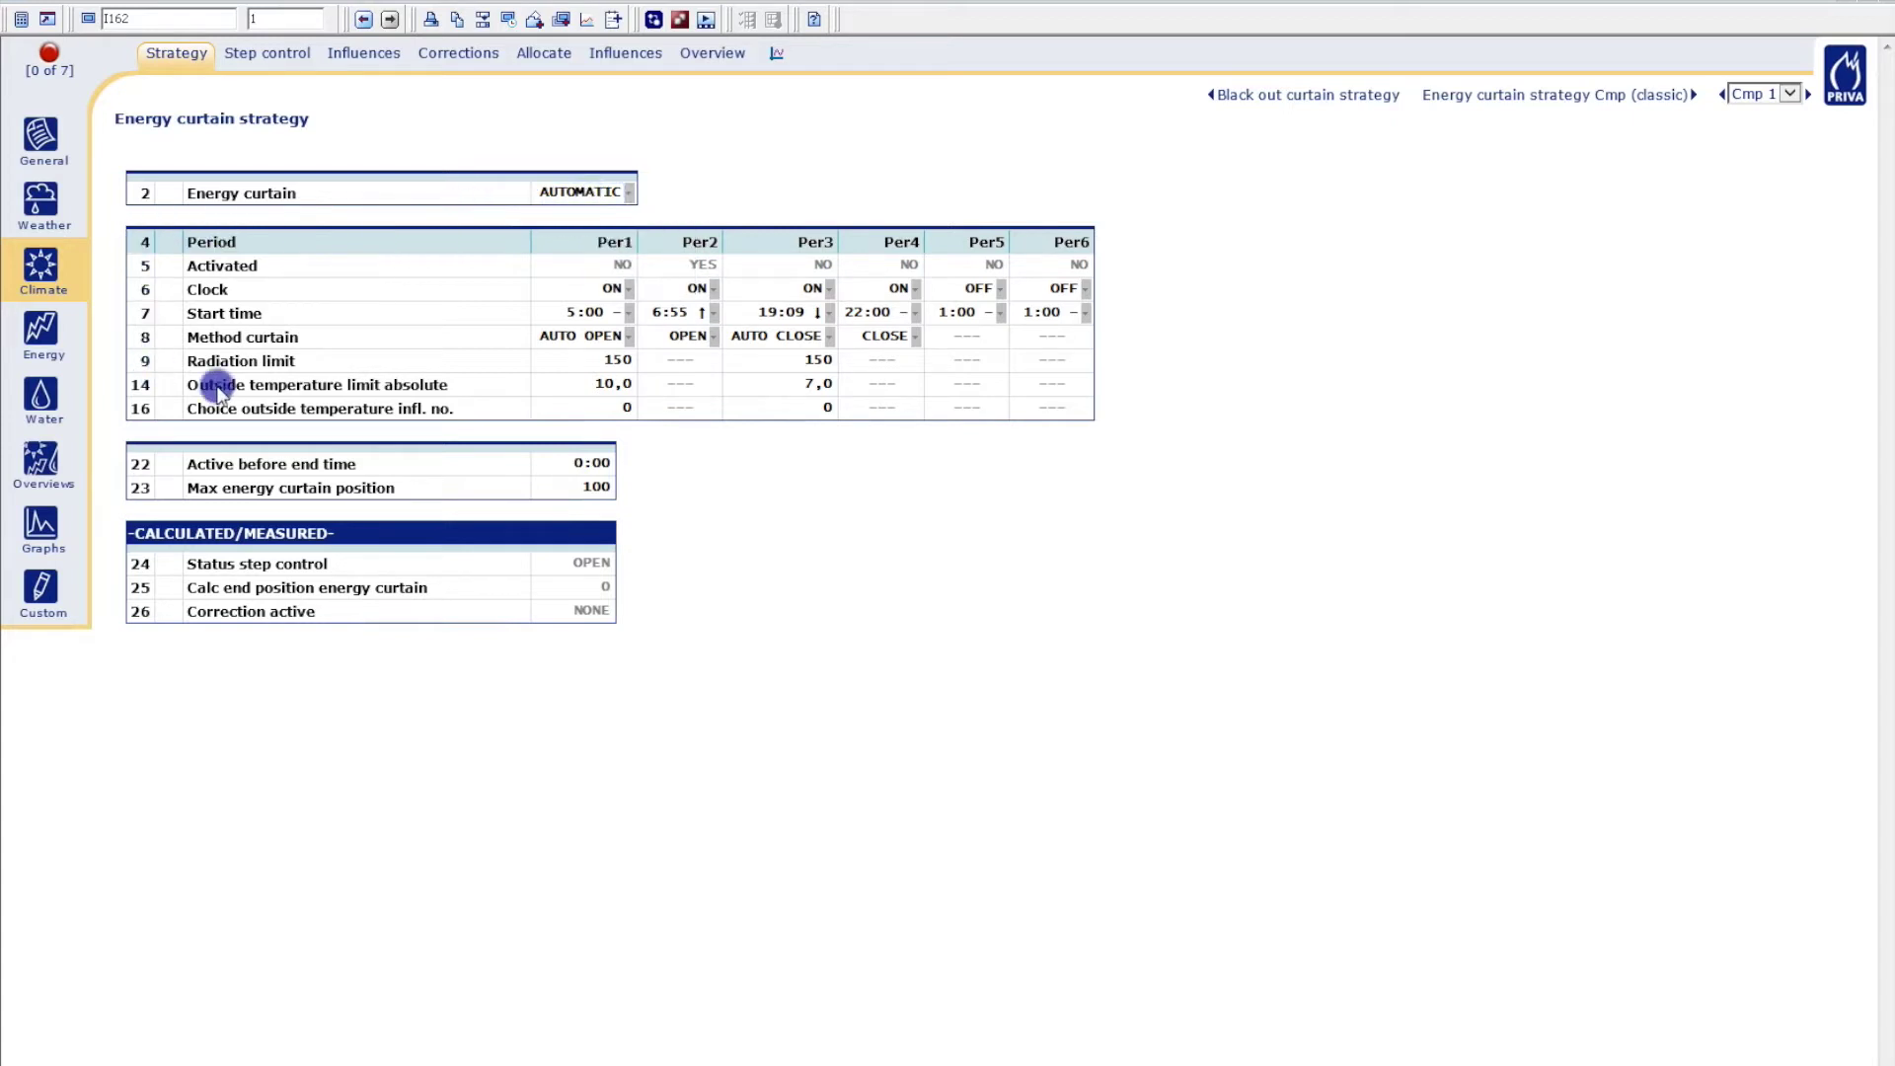
pyautogui.click(631, 193)
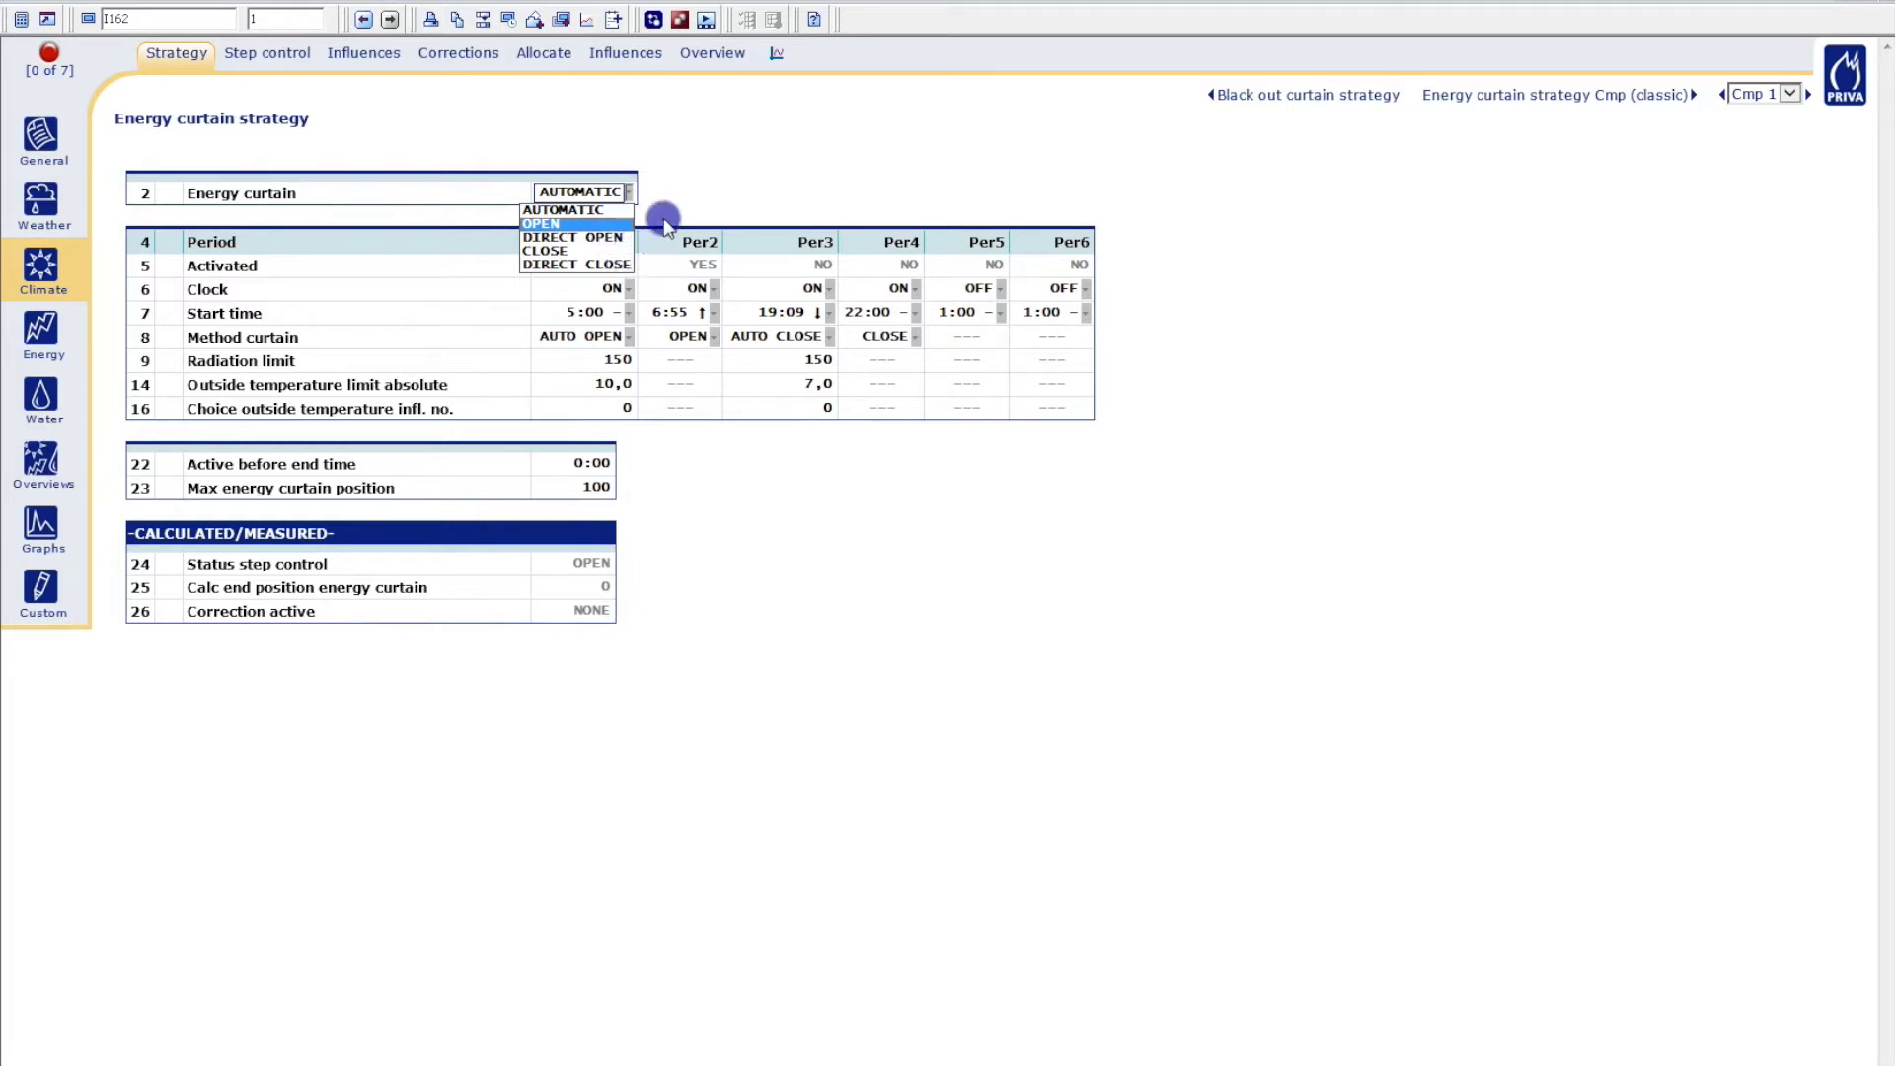
pyautogui.click(715, 198)
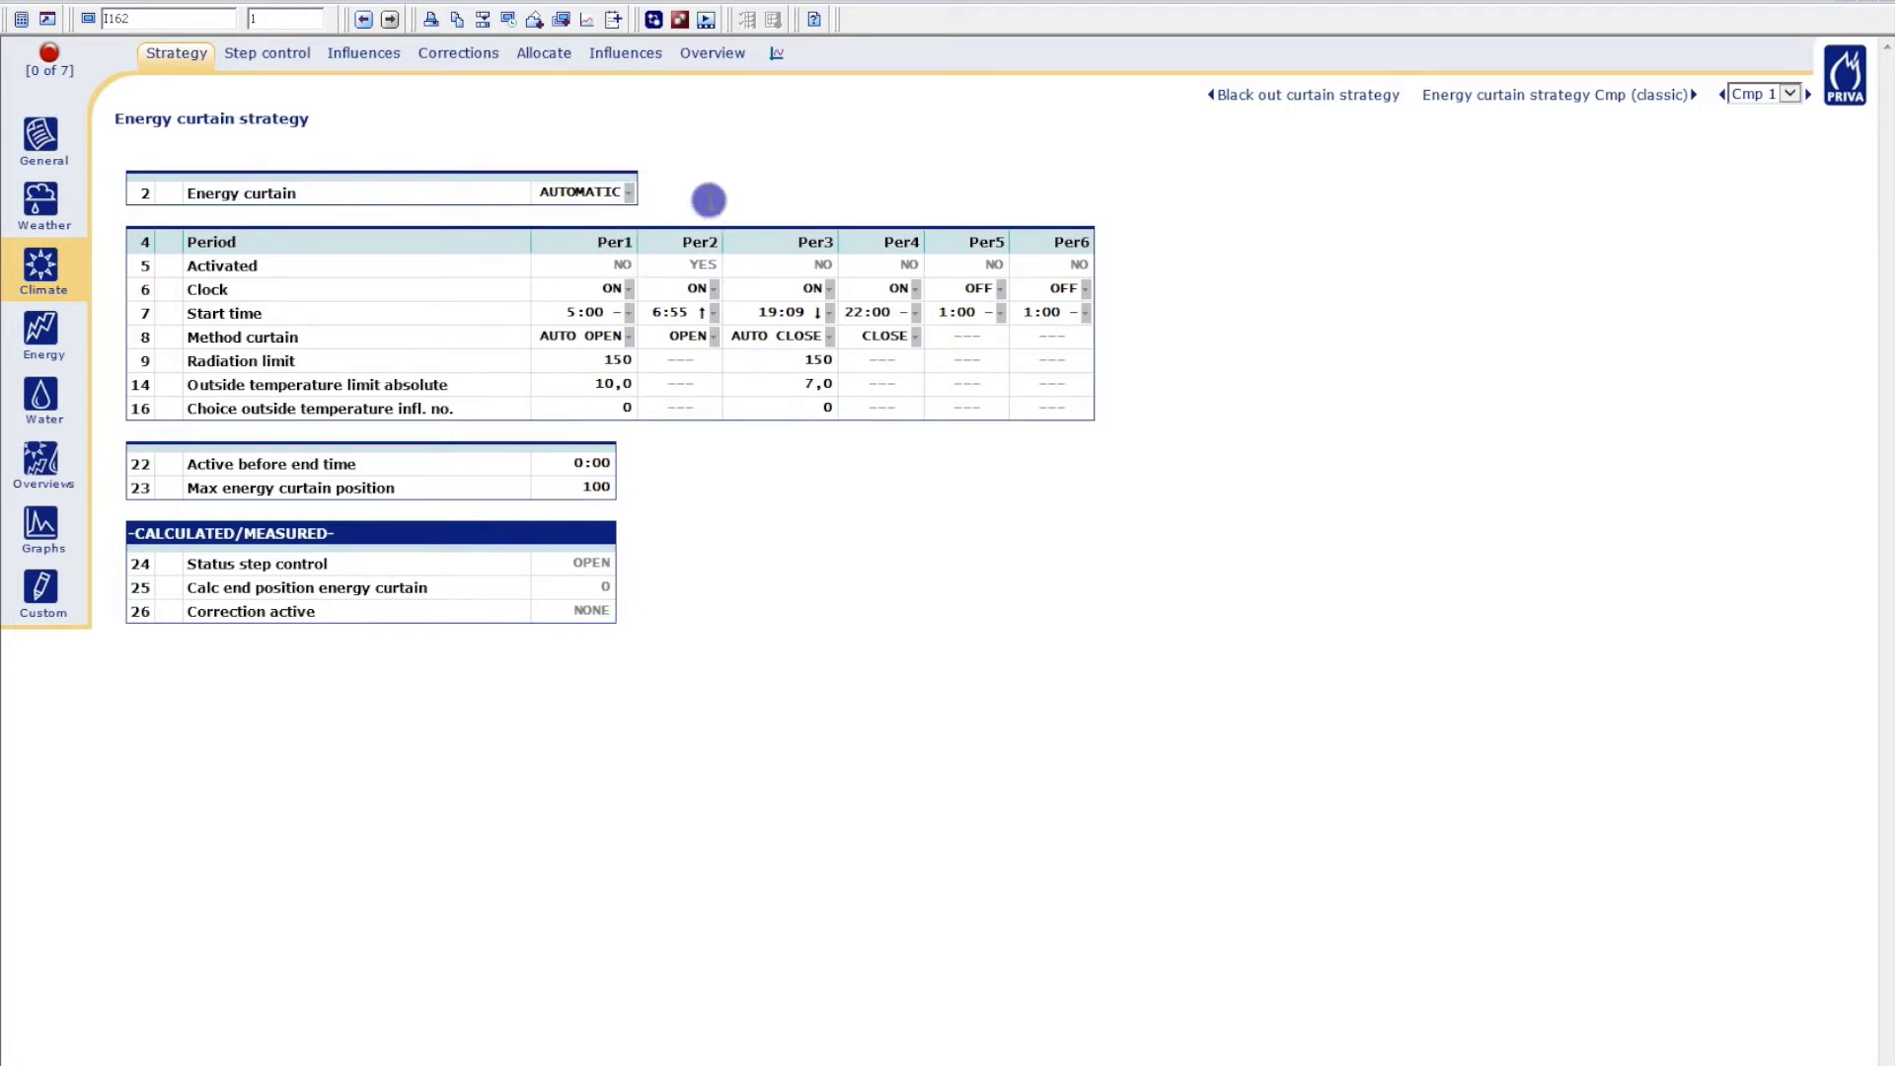
pyautogui.click(630, 193)
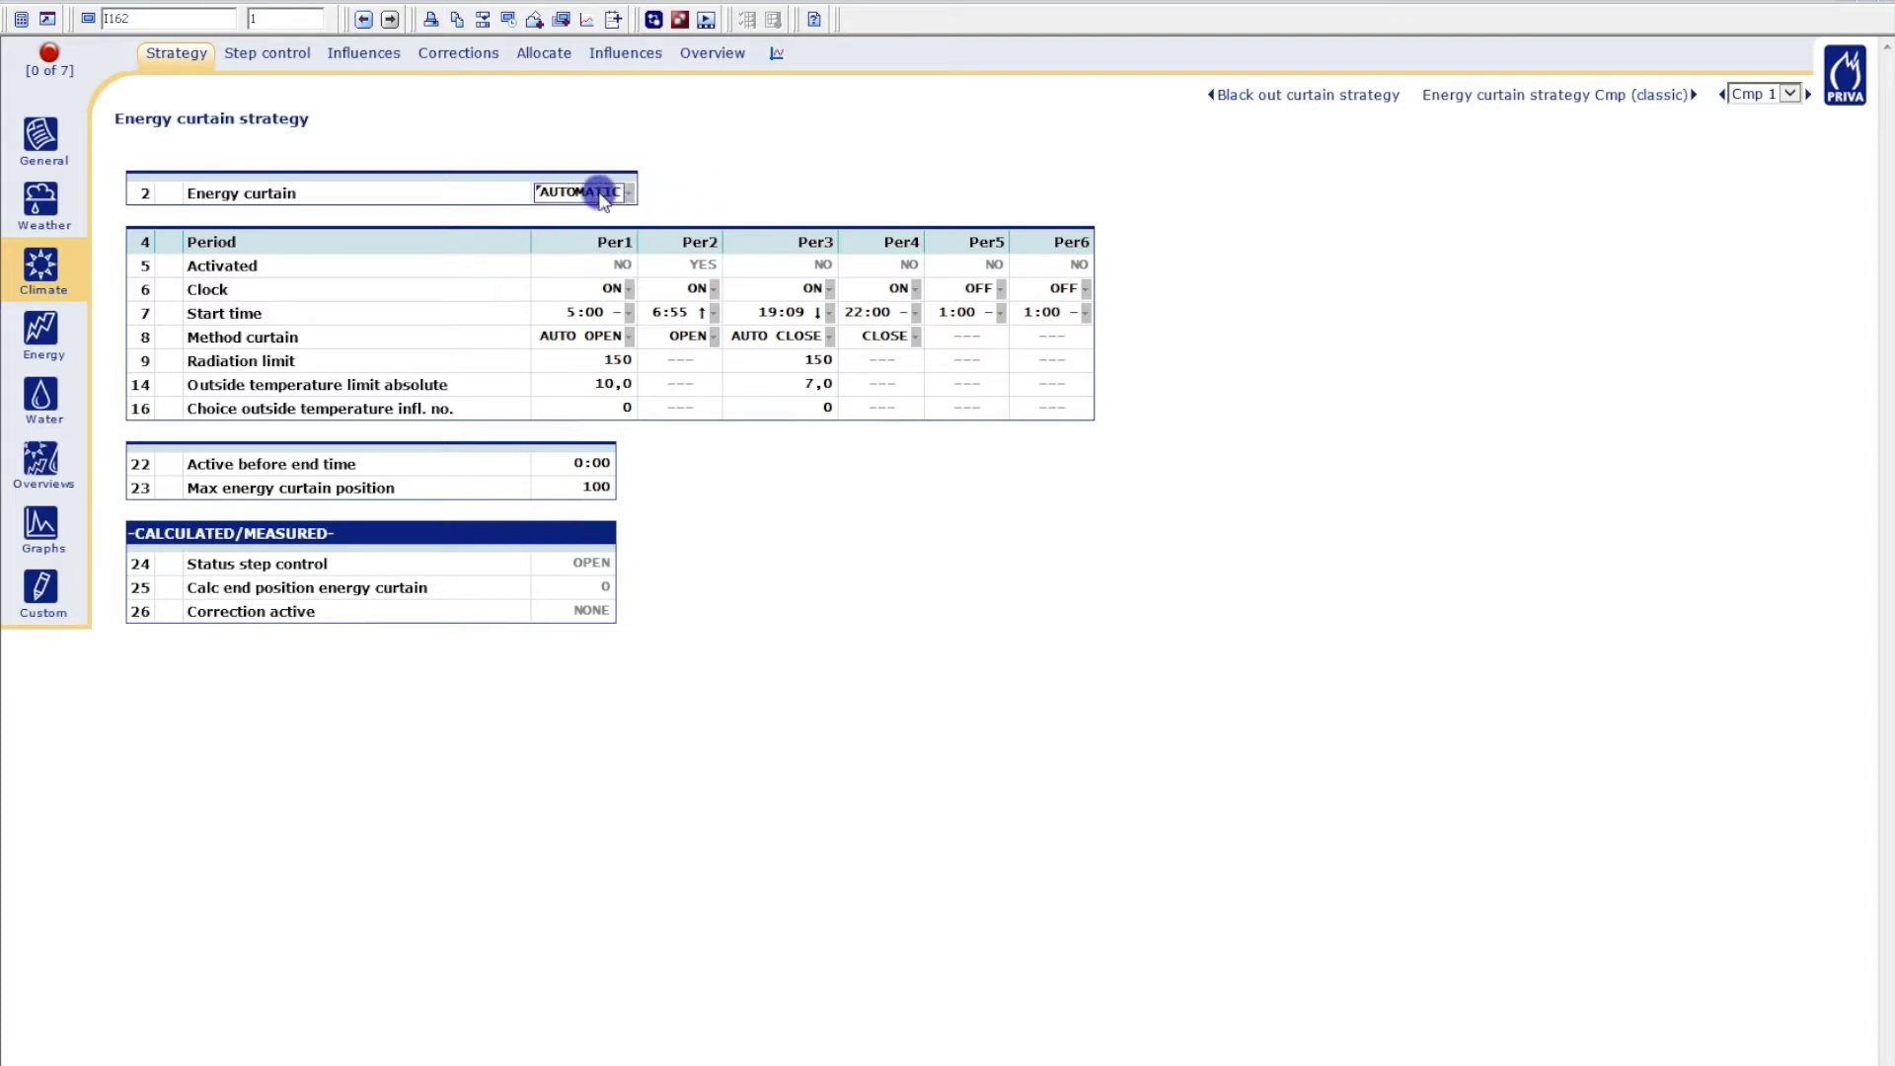
pyautogui.click(604, 191)
pyautogui.click(541, 195)
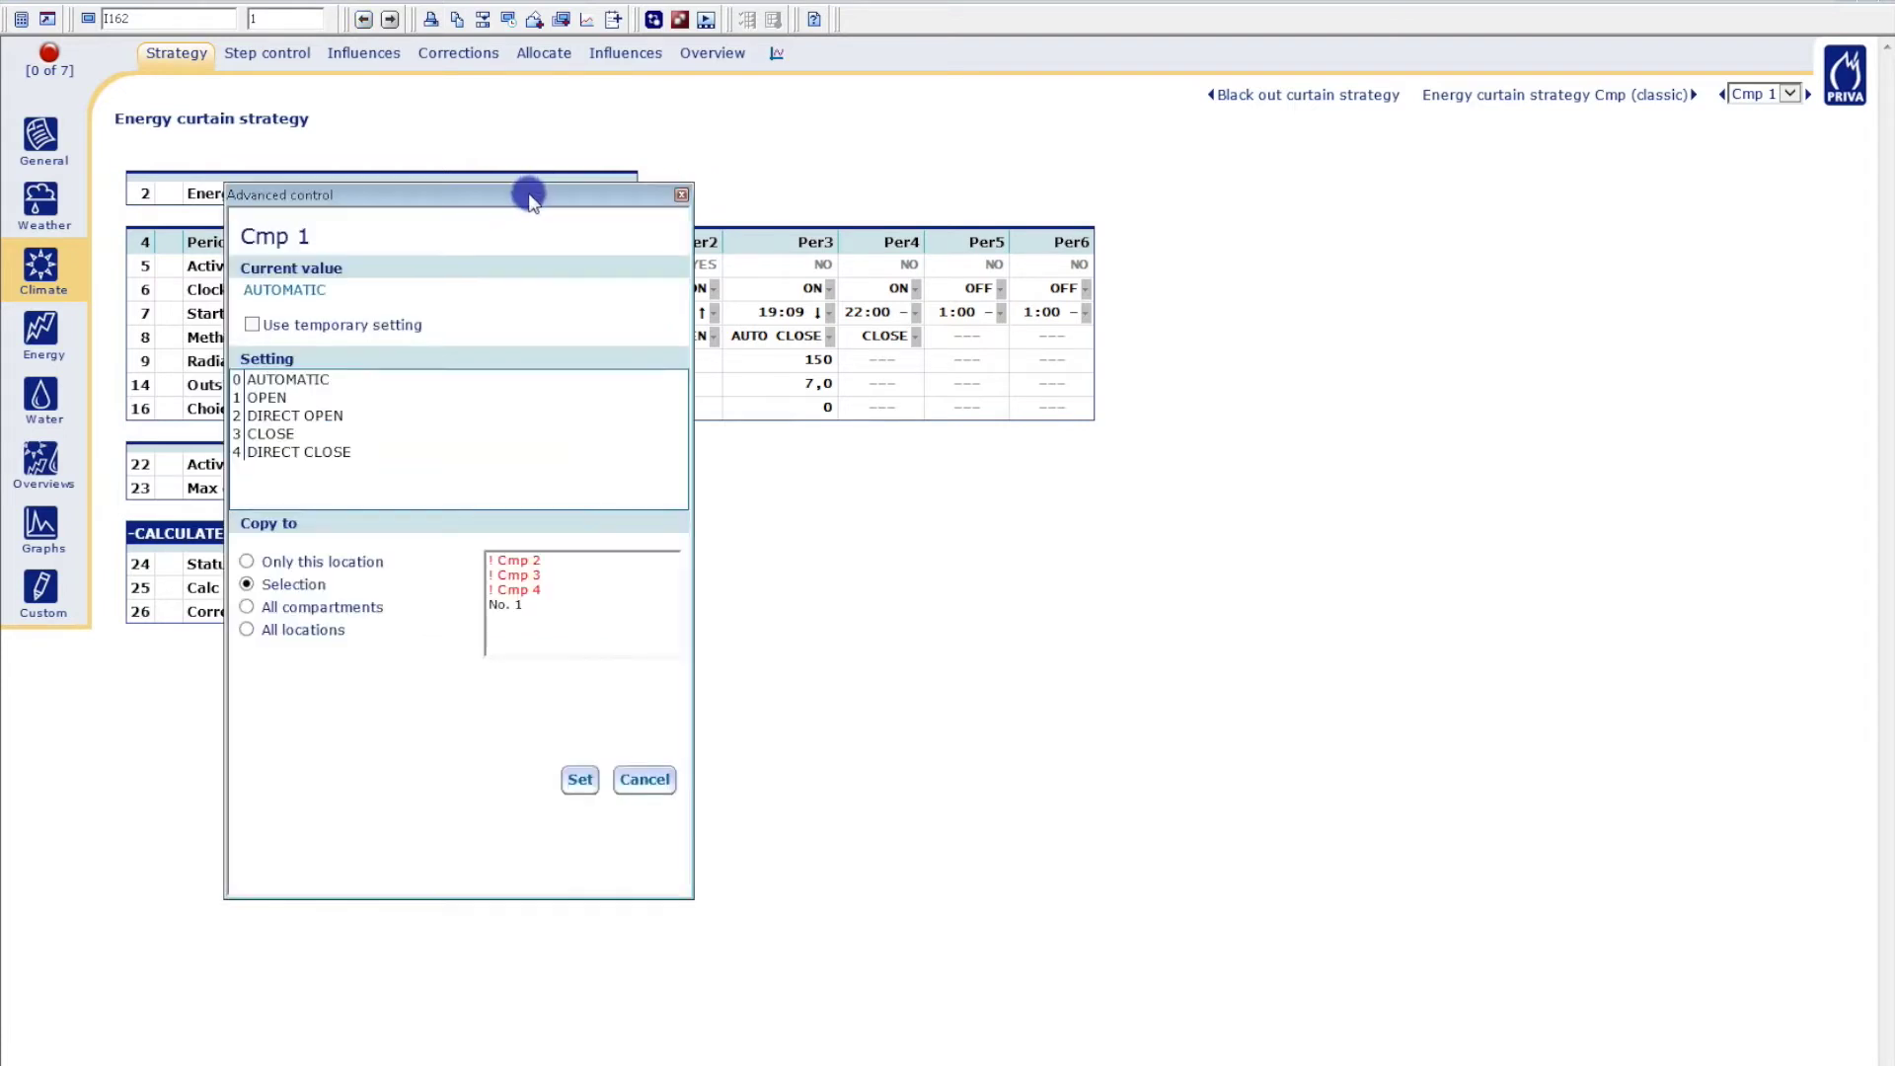
pyautogui.click(308, 324)
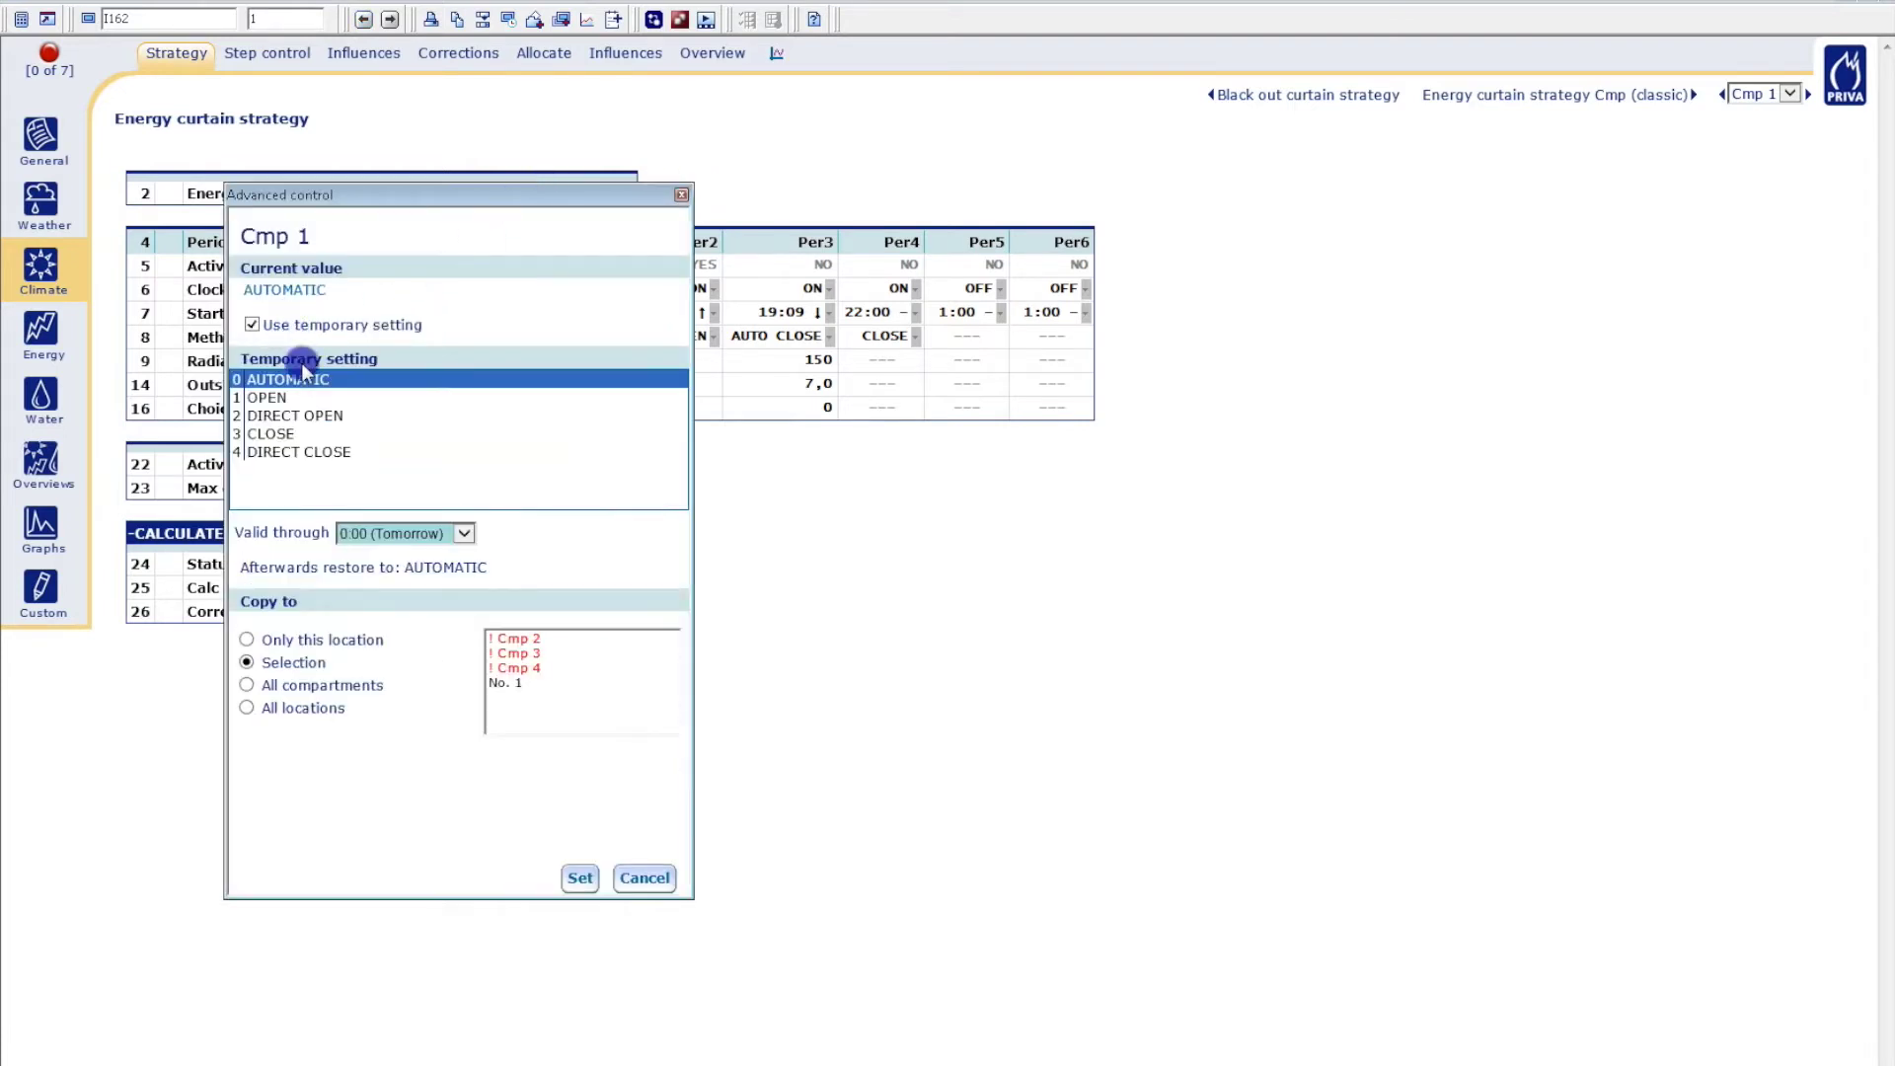
pyautogui.click(301, 415)
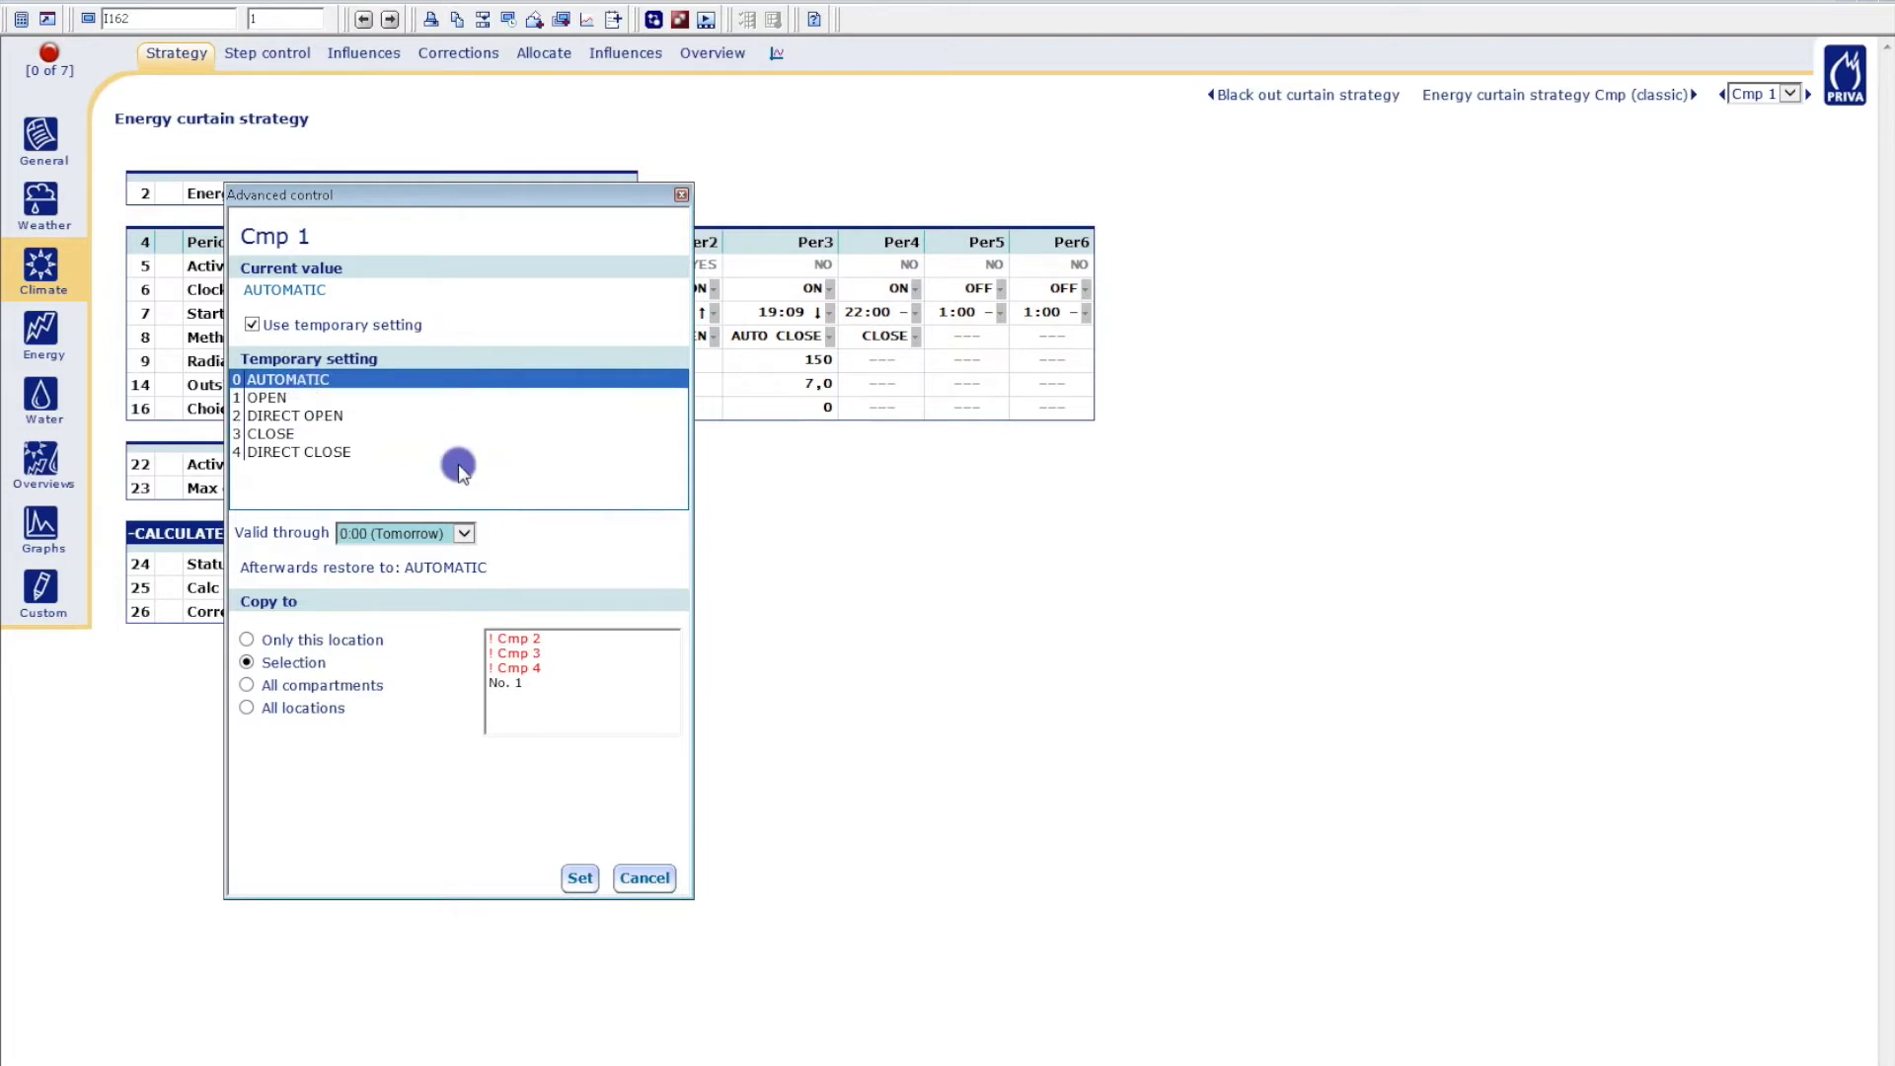
pyautogui.click(682, 195)
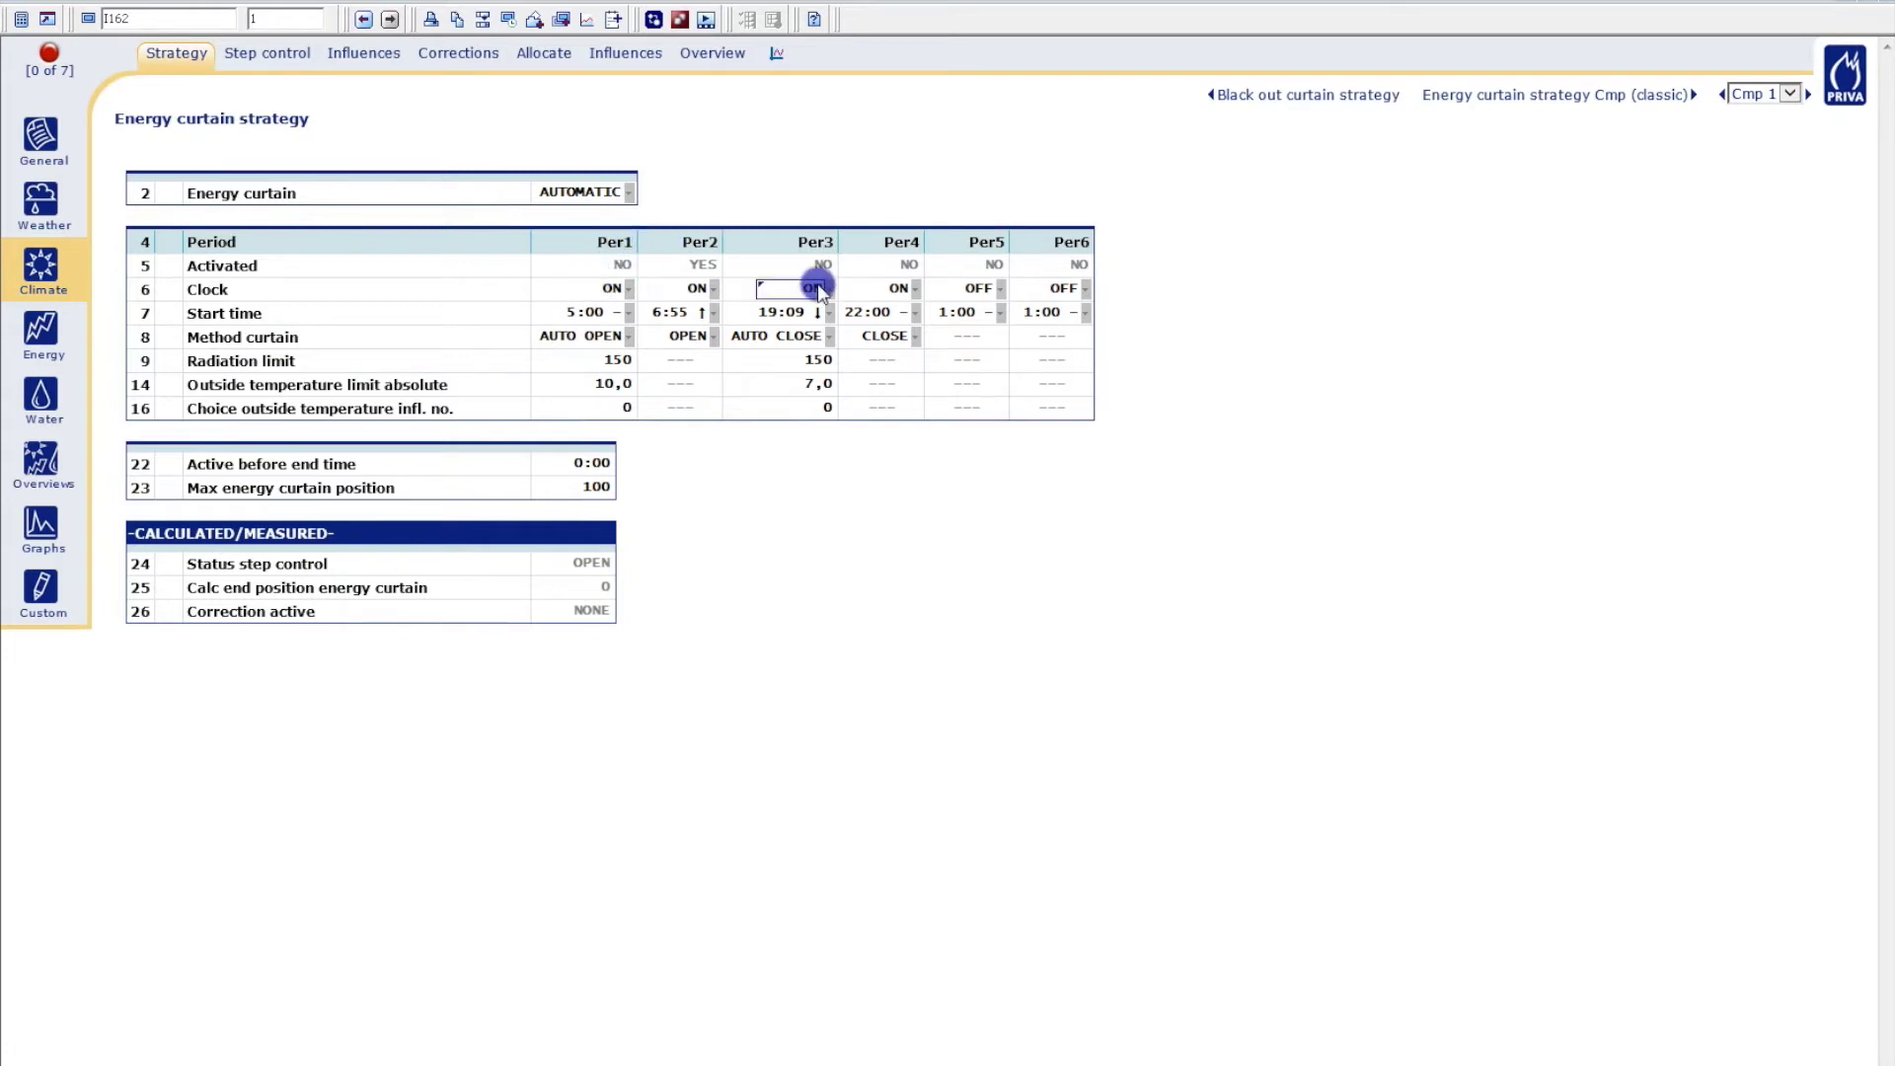
pyautogui.click(864, 288)
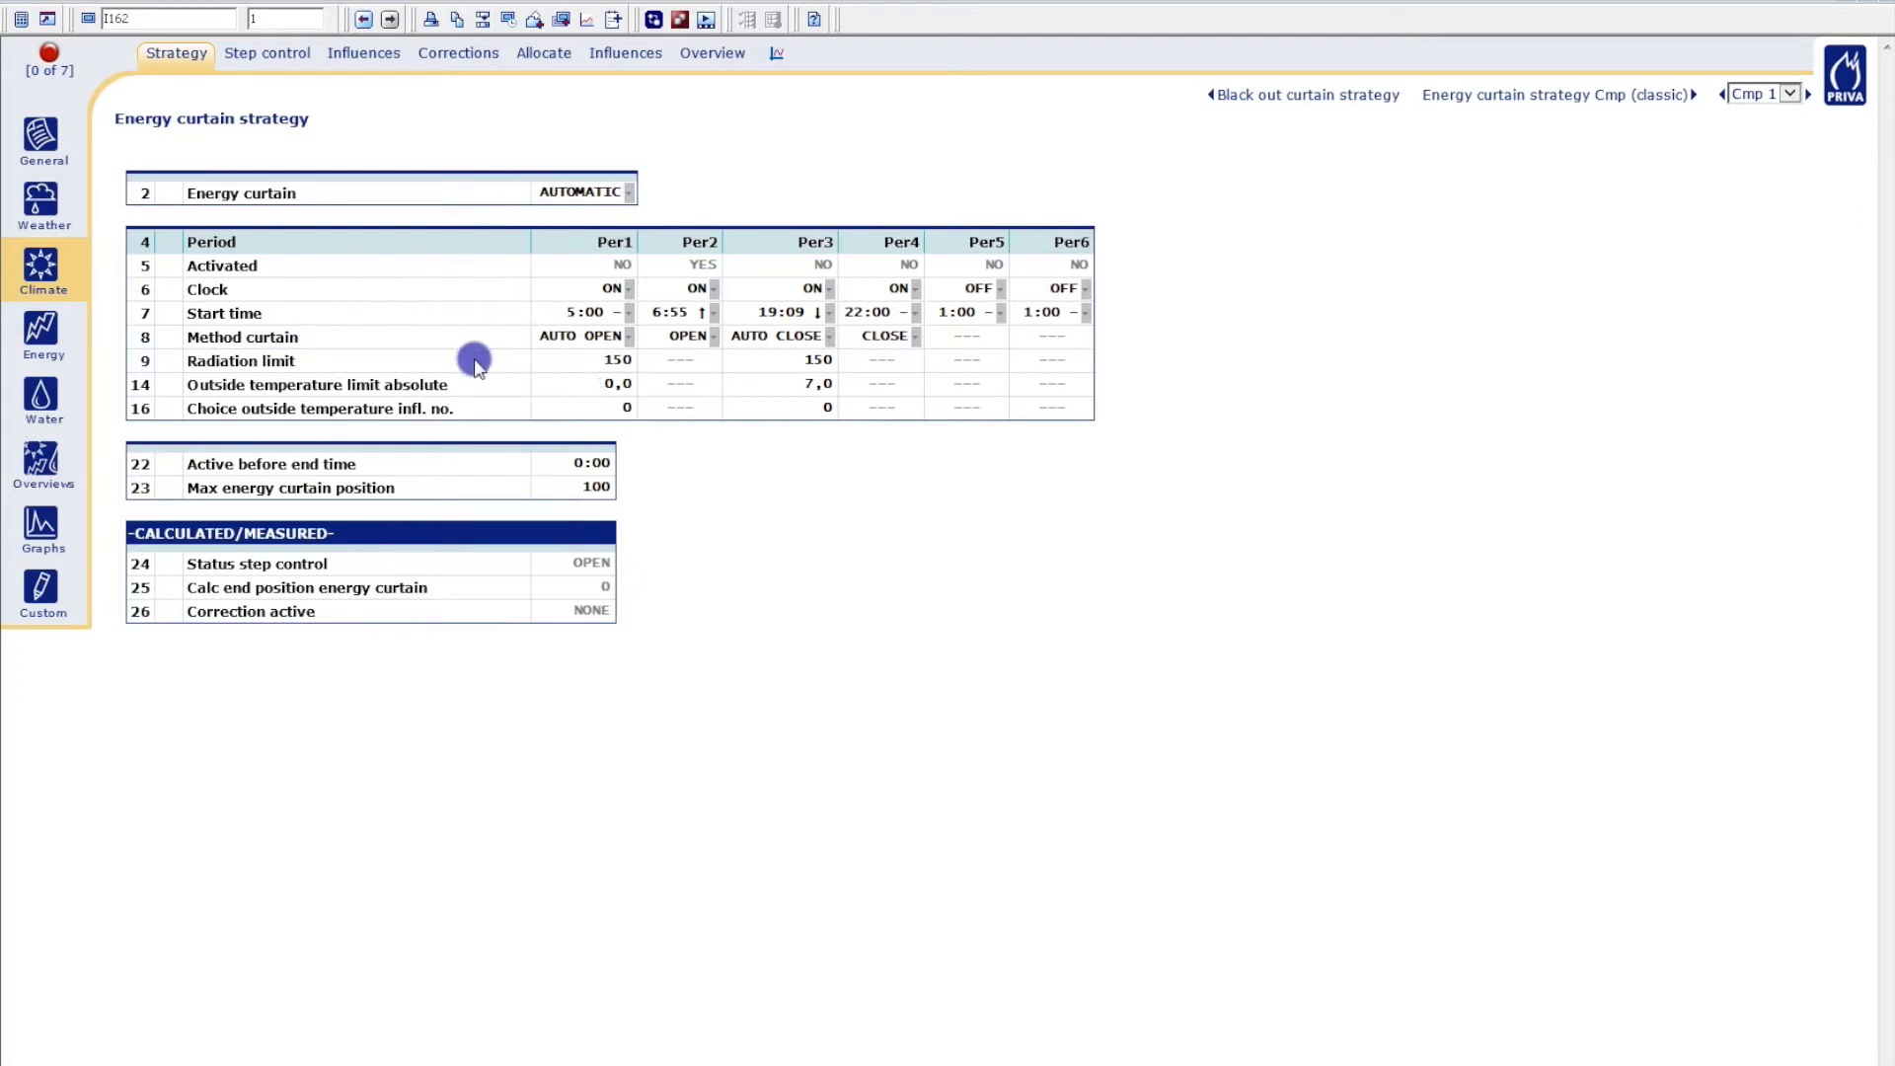
pyautogui.click(548, 337)
pyautogui.click(548, 336)
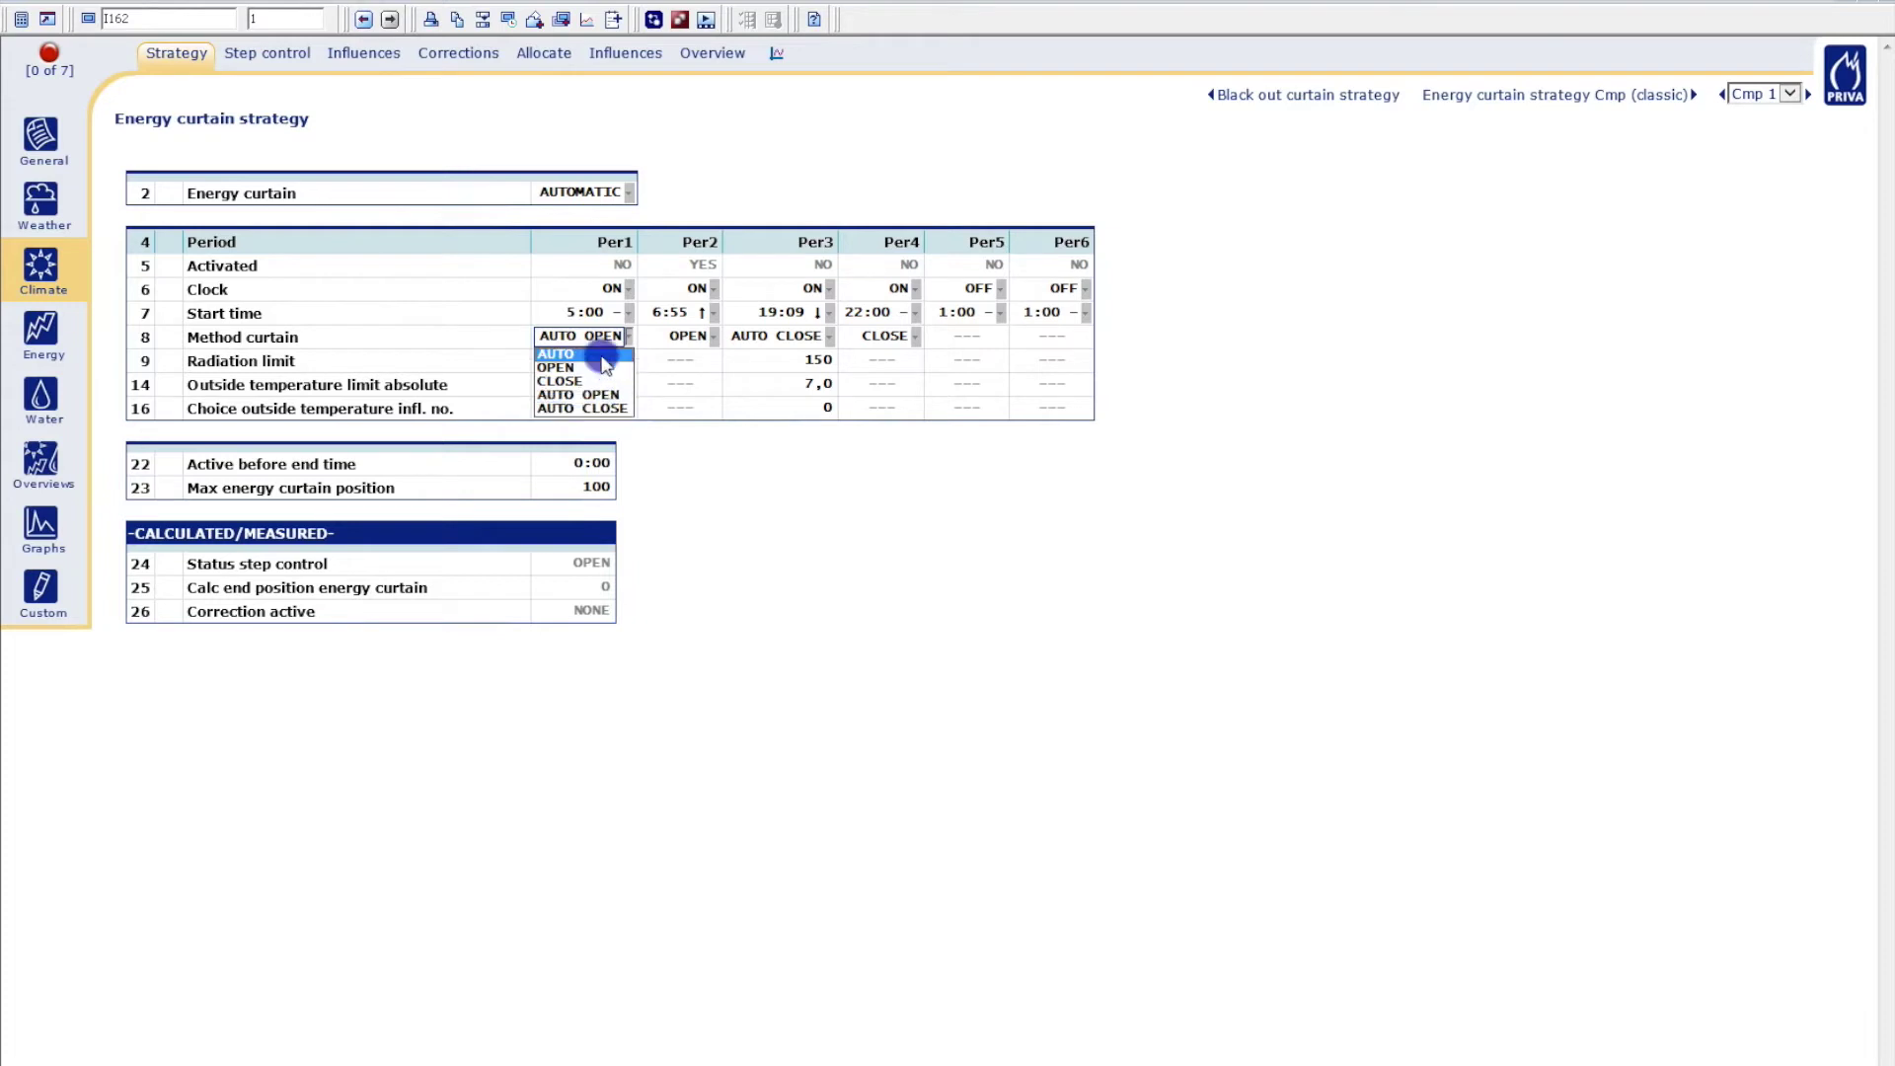
pyautogui.click(499, 335)
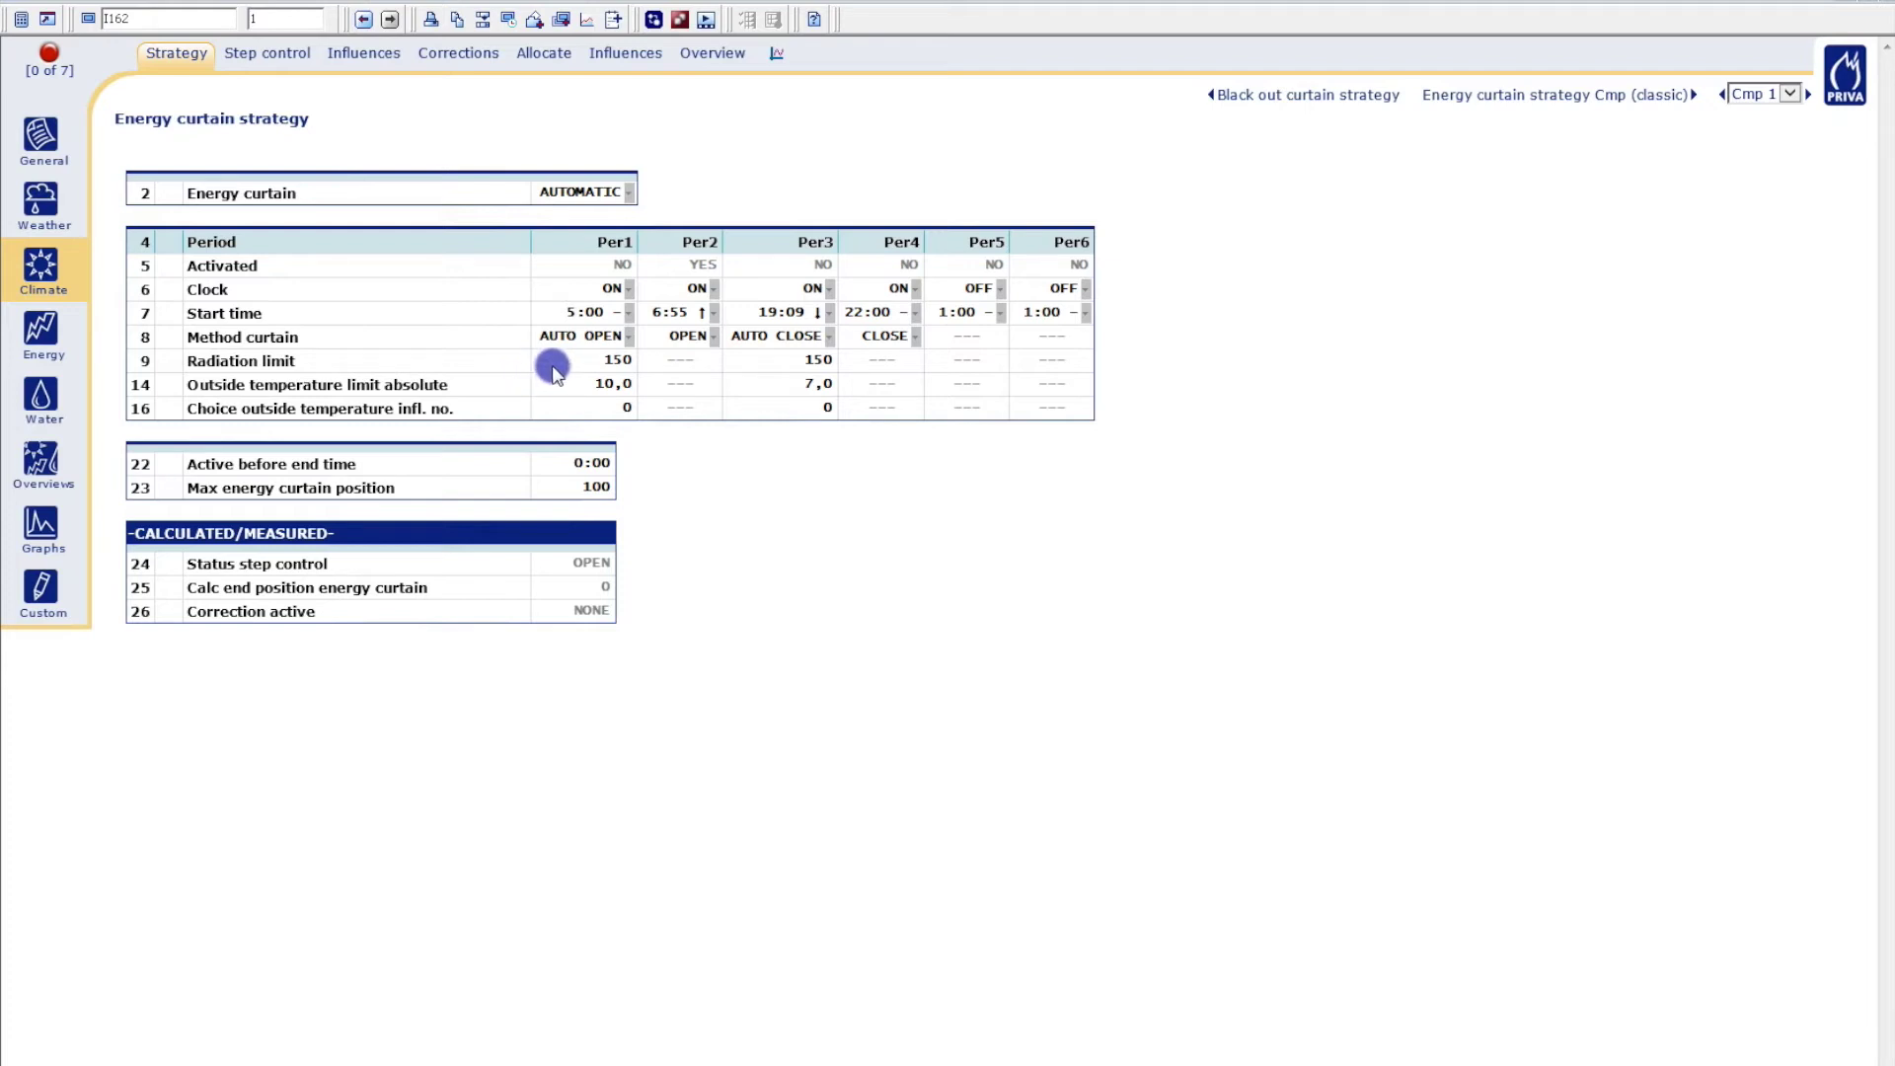
# Set Per1's outside temperature limit to 0,0, leaving Per1/Per2 curtain methods and Per2 start 6:55 unchanged
pyautogui.click(543, 388)
pyautogui.write('0')
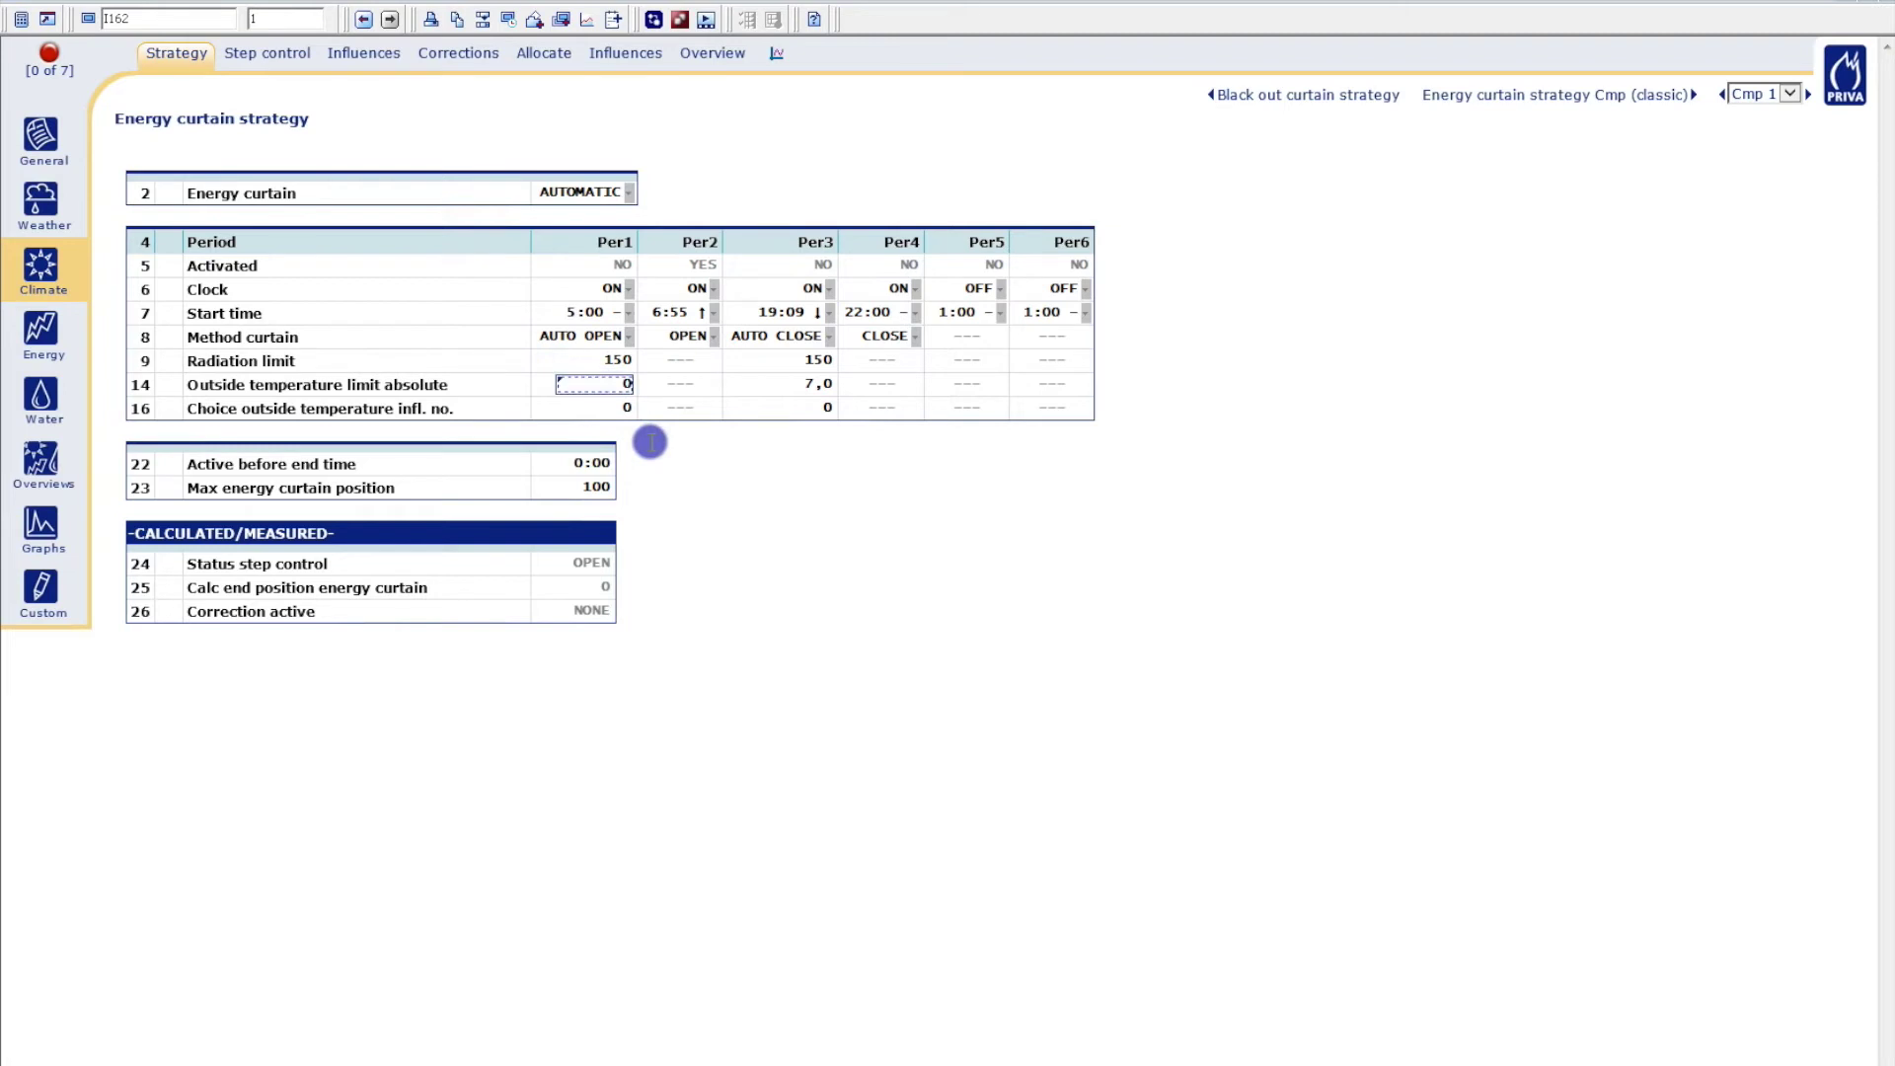
pyautogui.press('Return')
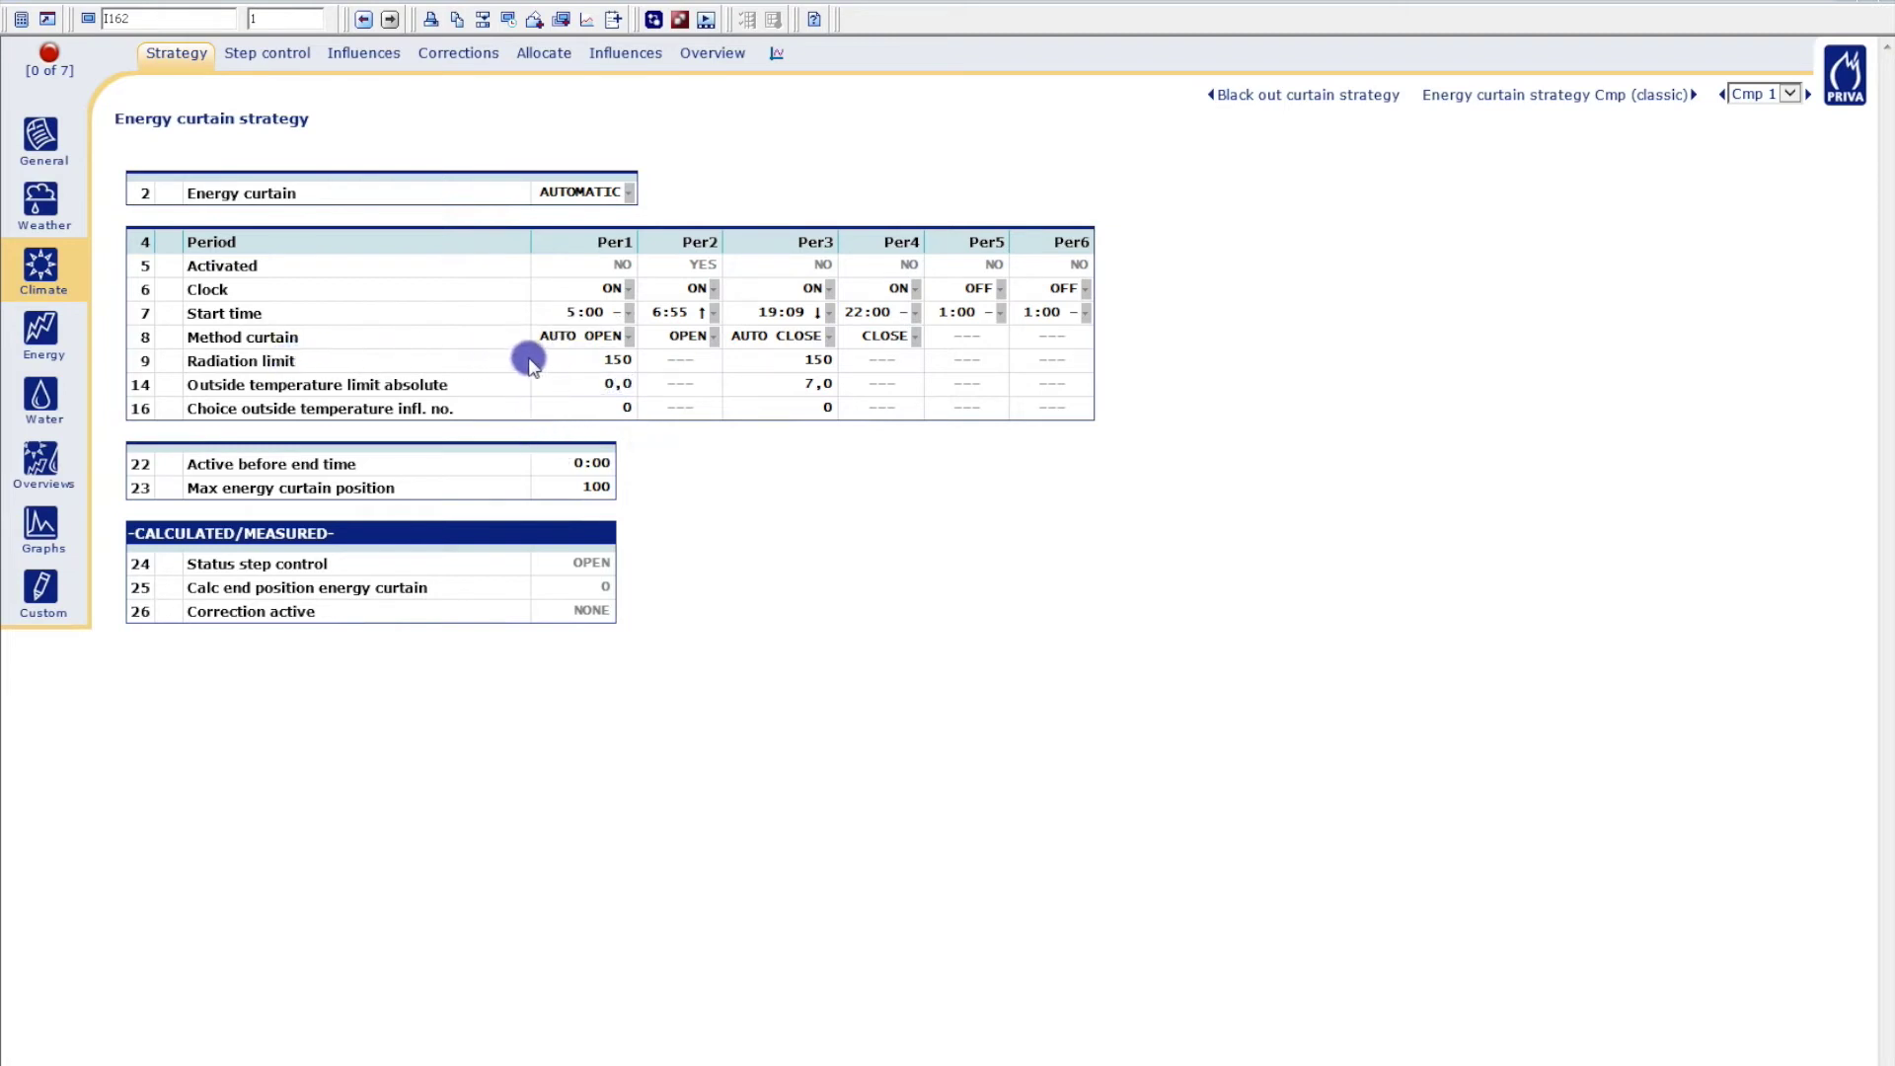
pyautogui.click(553, 336)
pyautogui.click(461, 333)
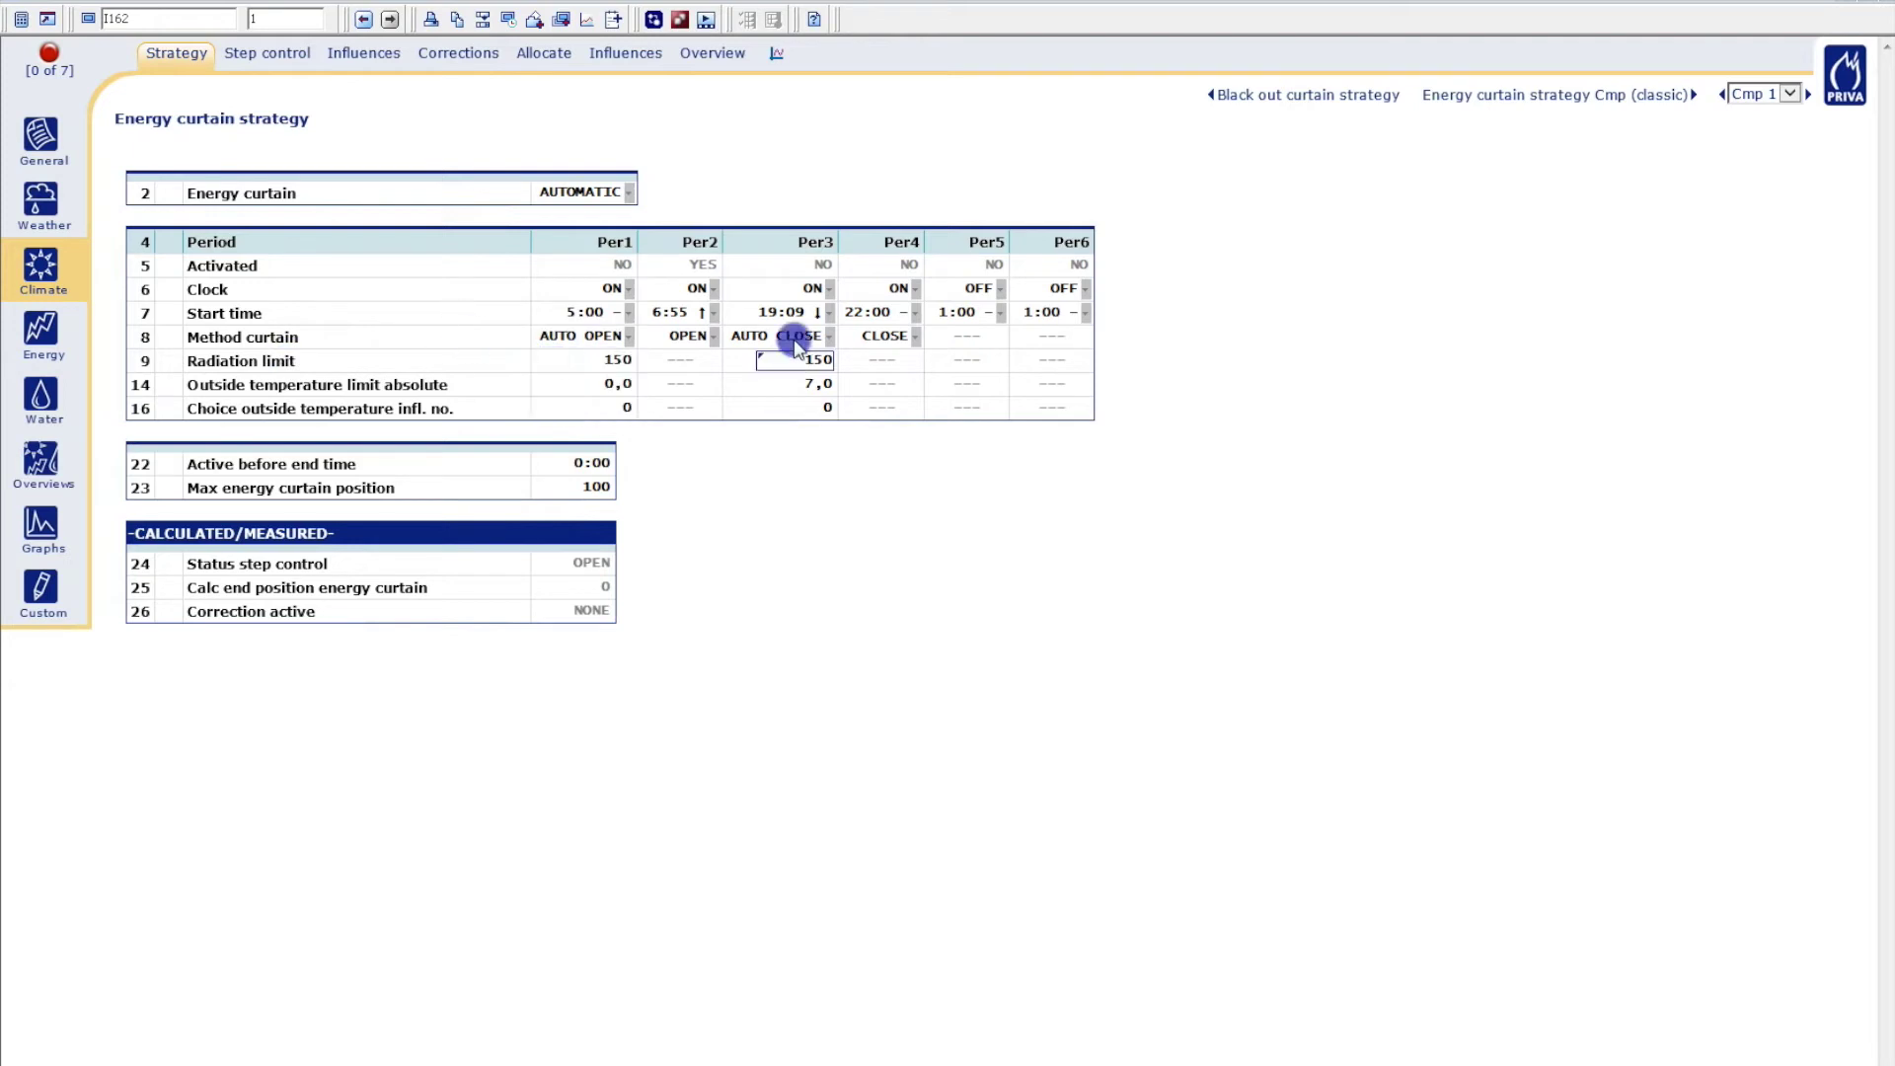
pyautogui.click(677, 361)
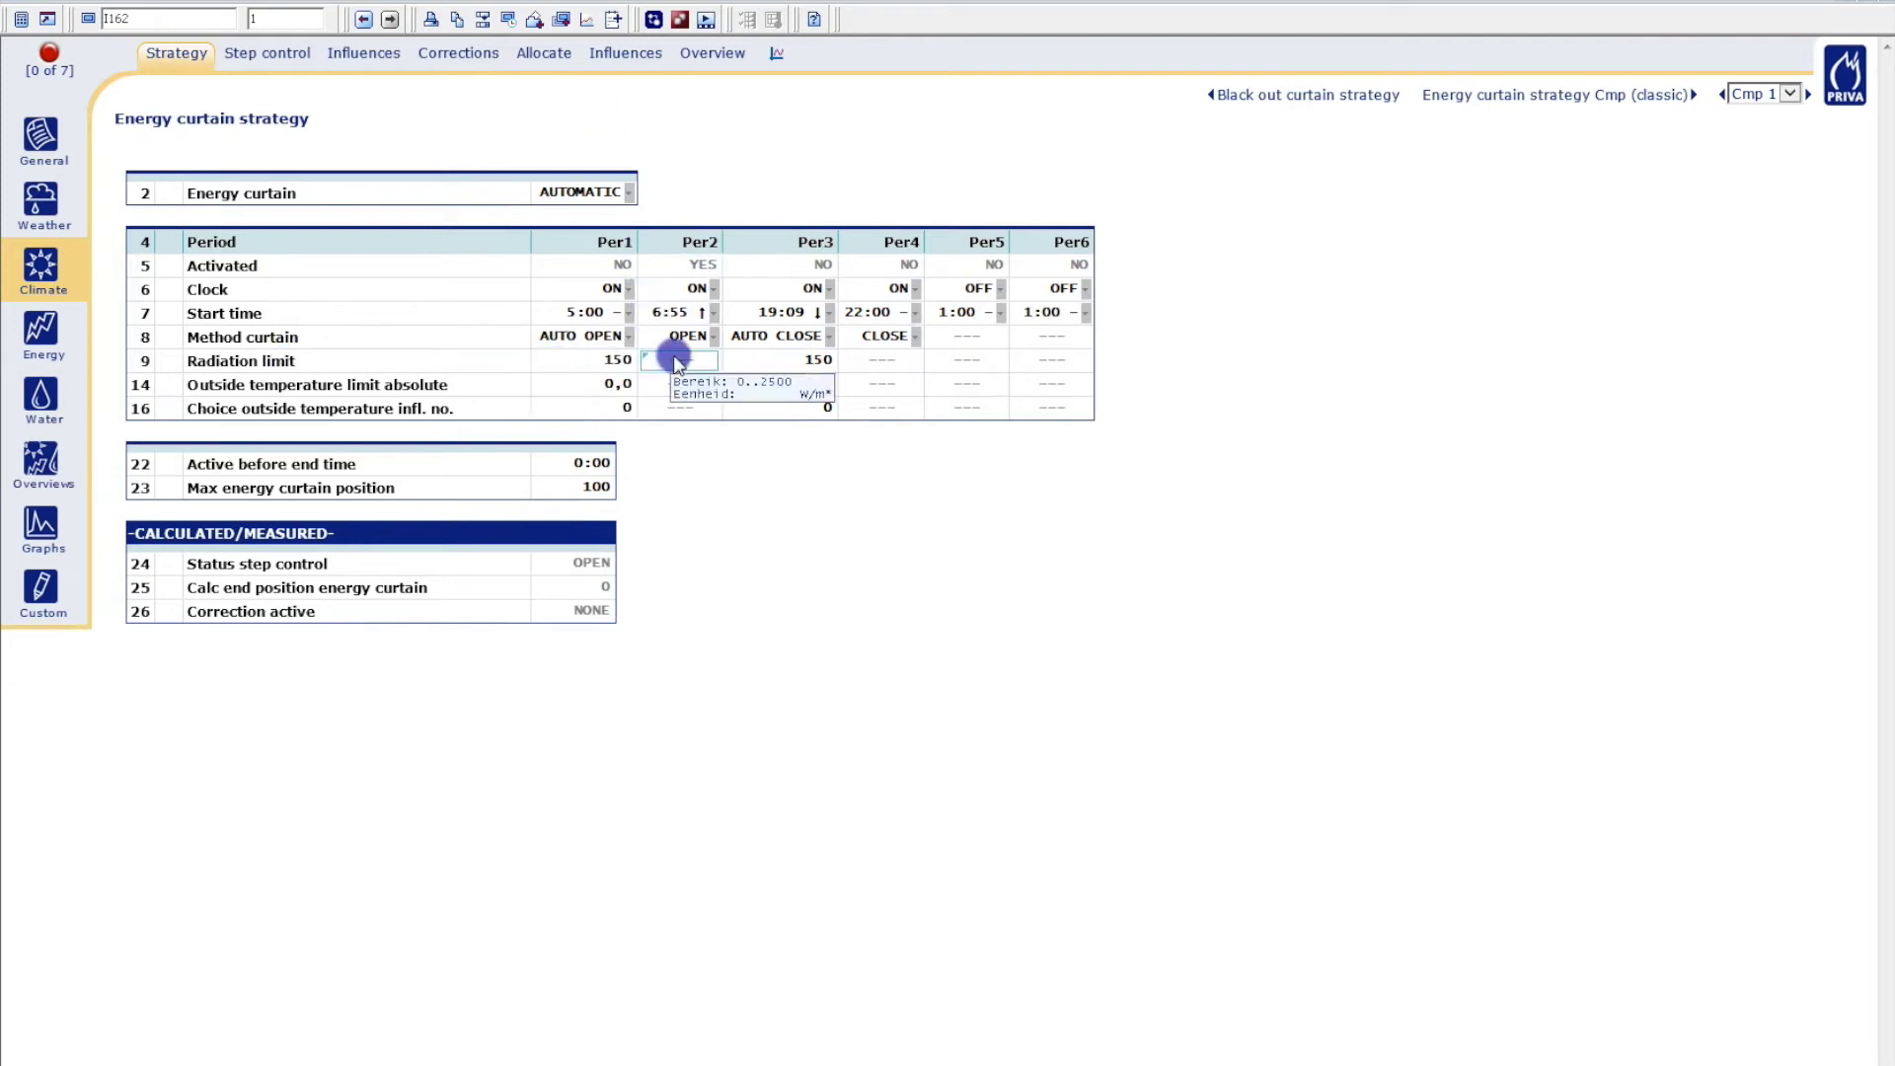
pyautogui.click(681, 340)
pyautogui.click(677, 314)
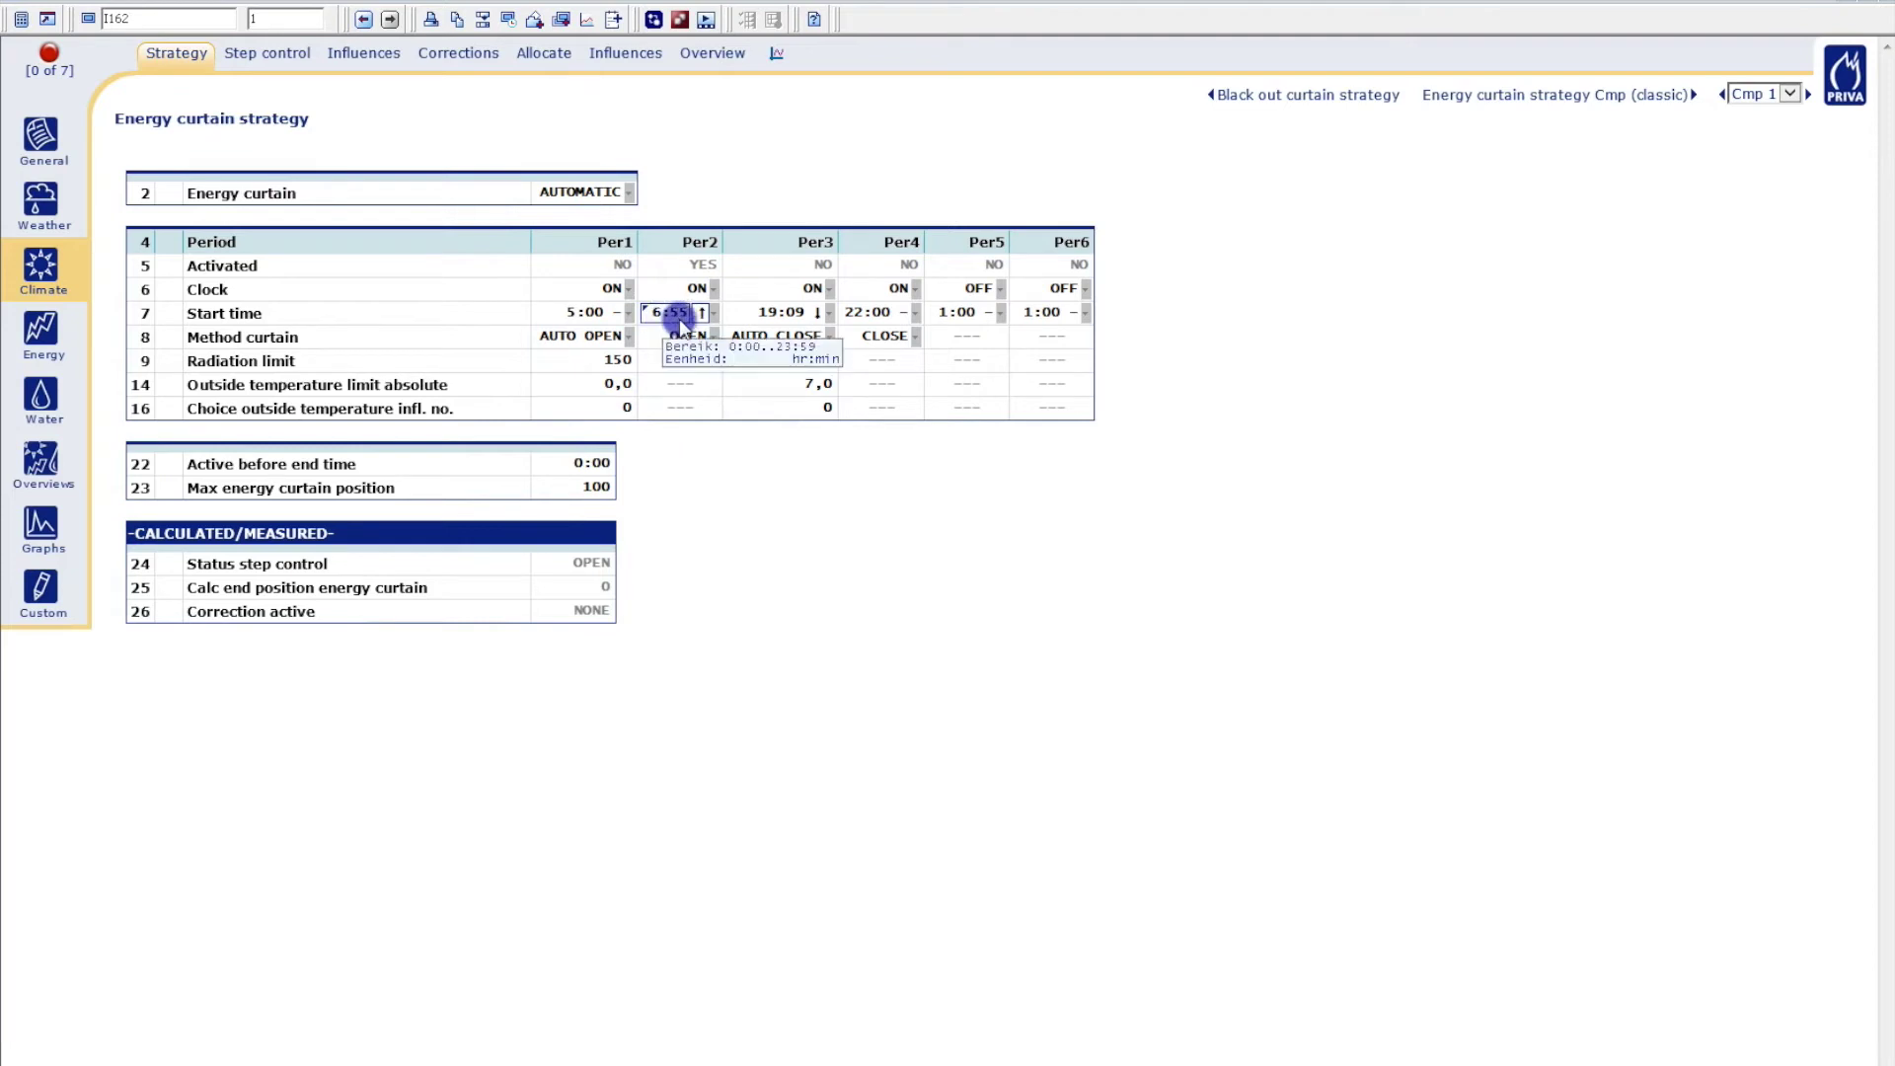
pyautogui.click(719, 381)
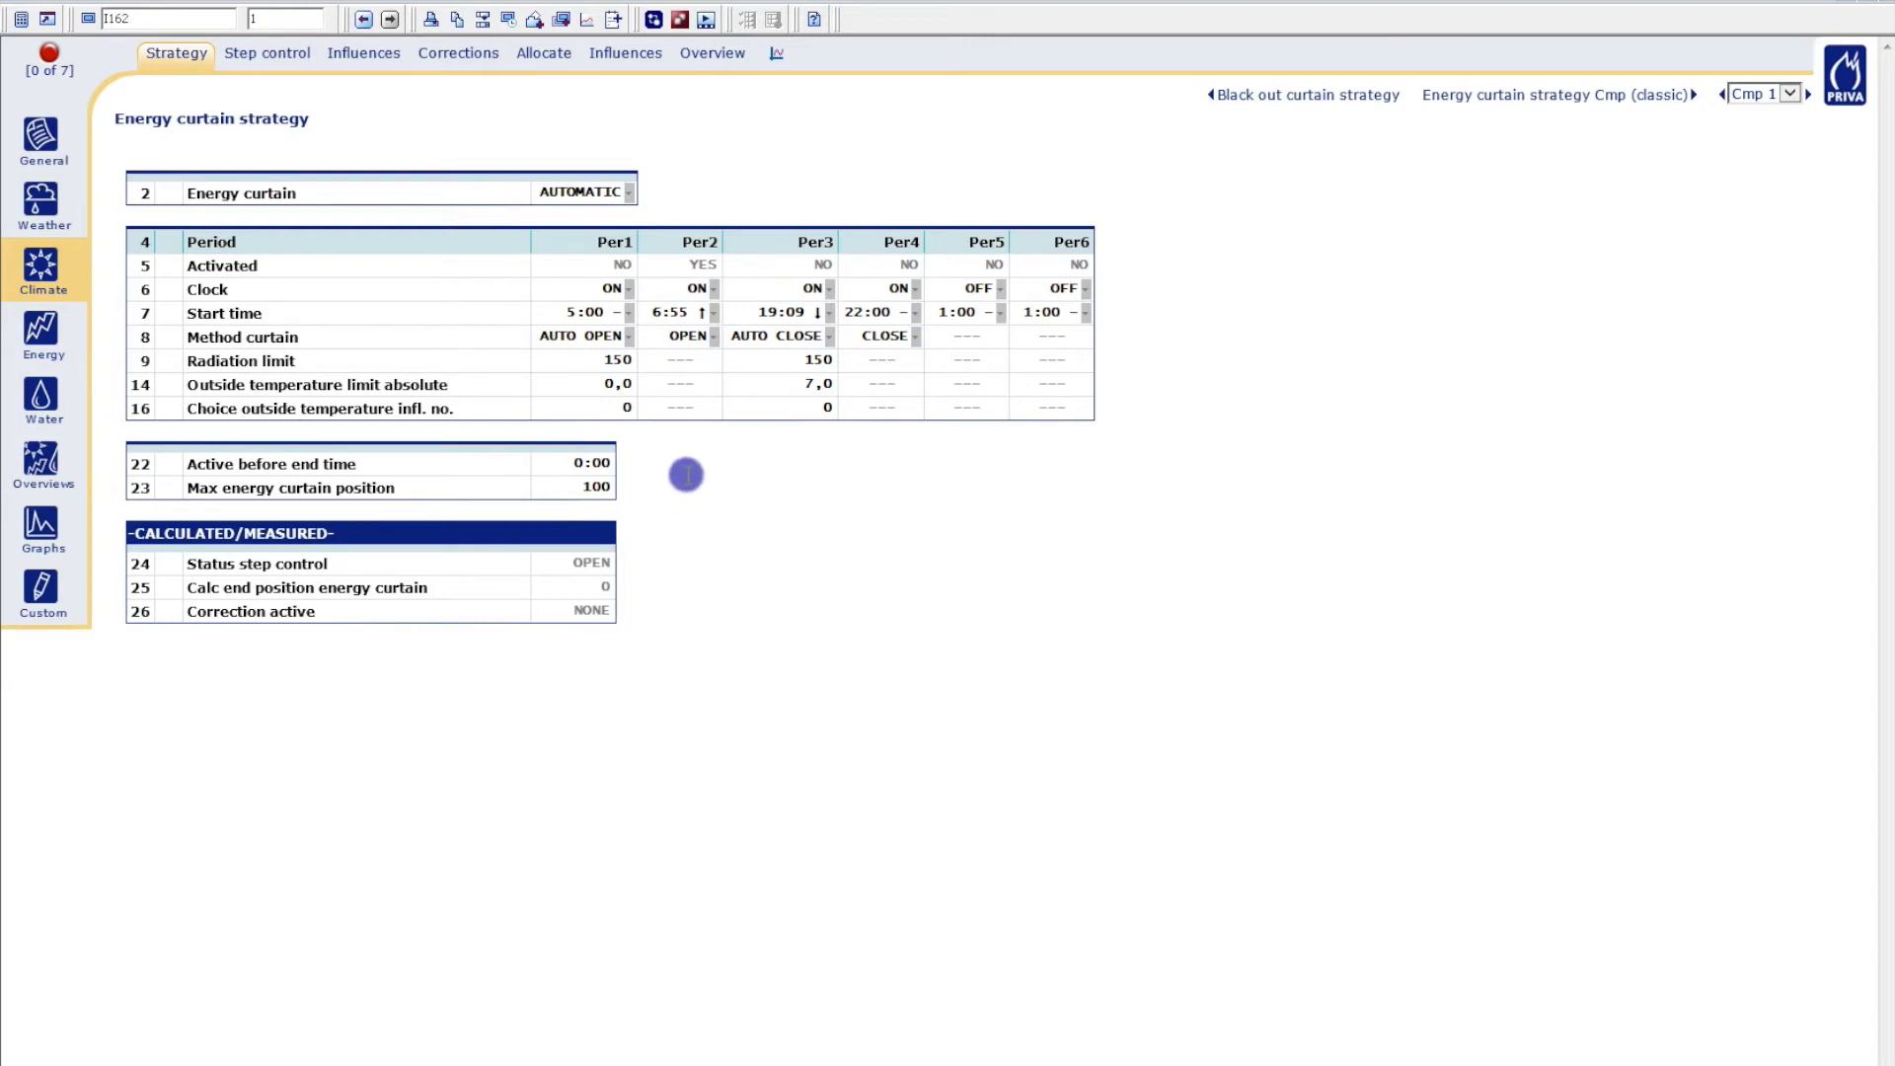
pyautogui.click(557, 310)
pyautogui.click(859, 522)
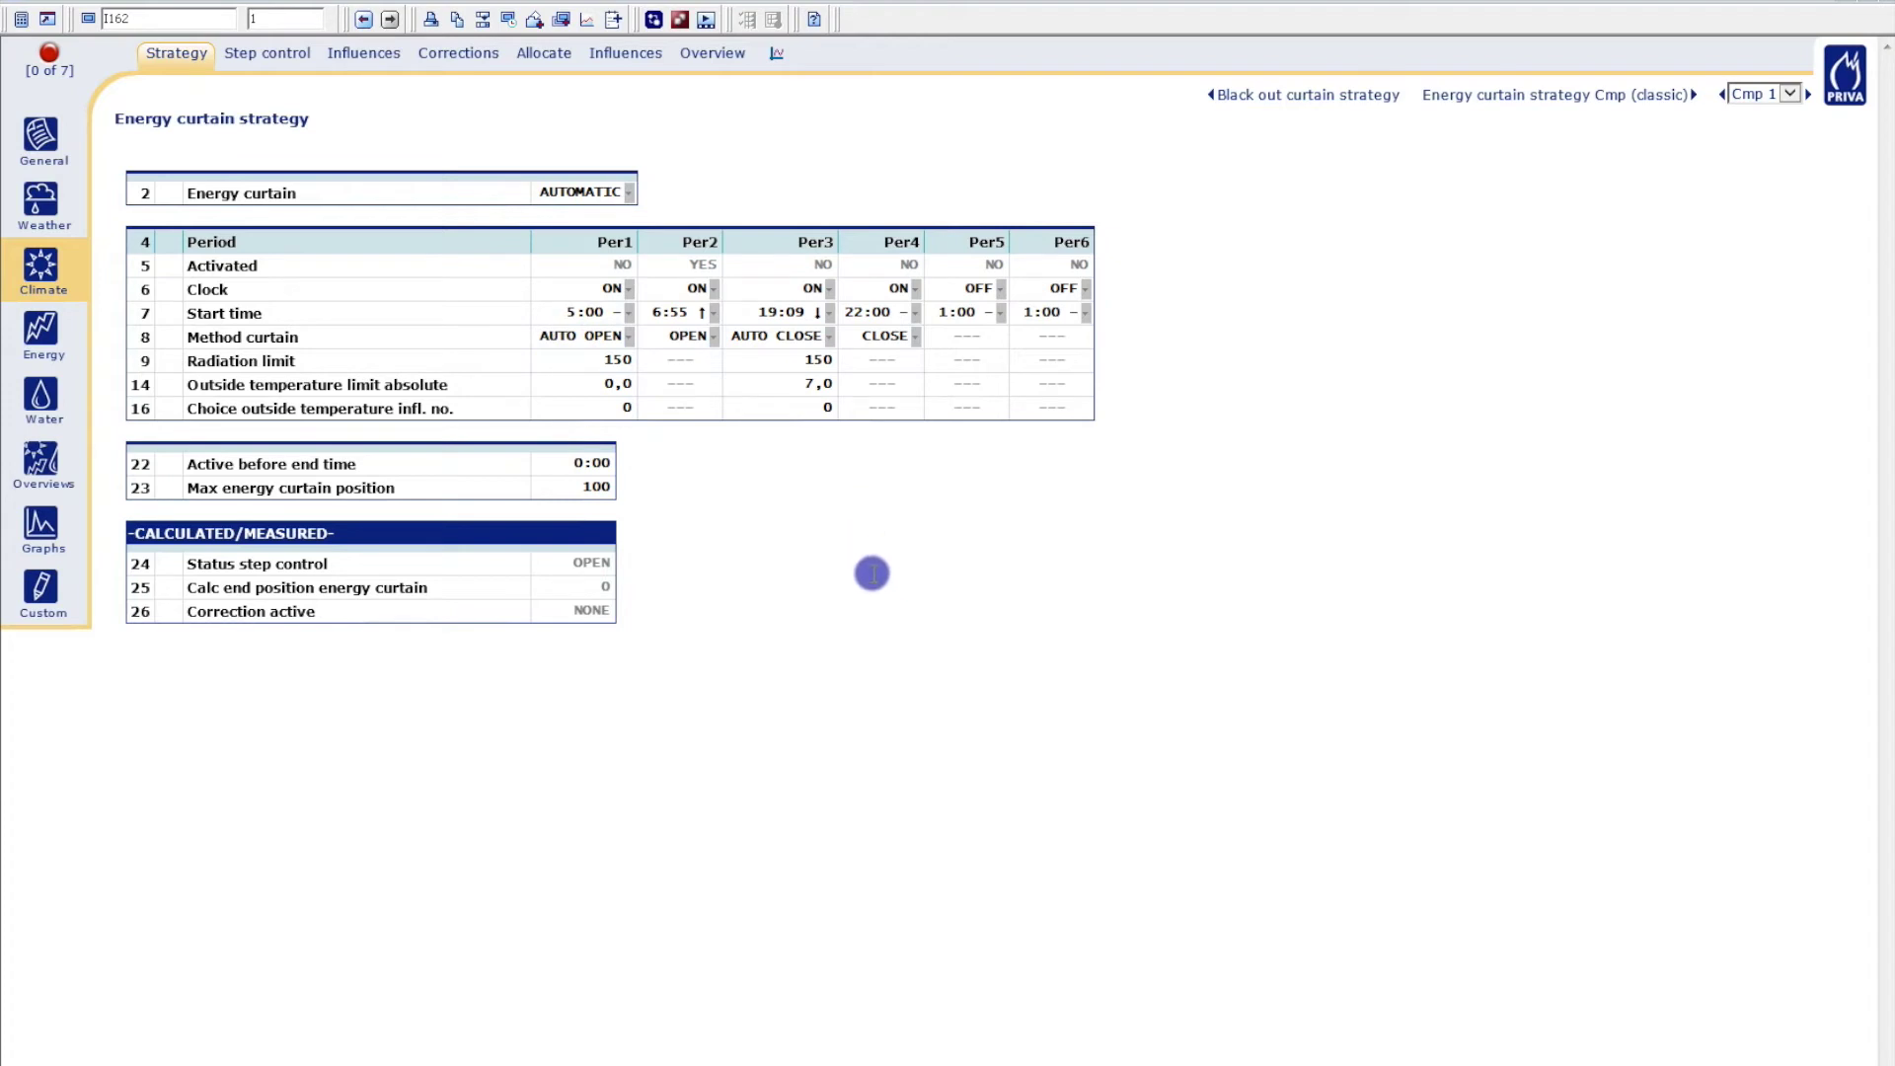
# Review Per3 start time 19:09 and Per4's curtain method, keeping Per4 start at 22:00
pyautogui.click(766, 313)
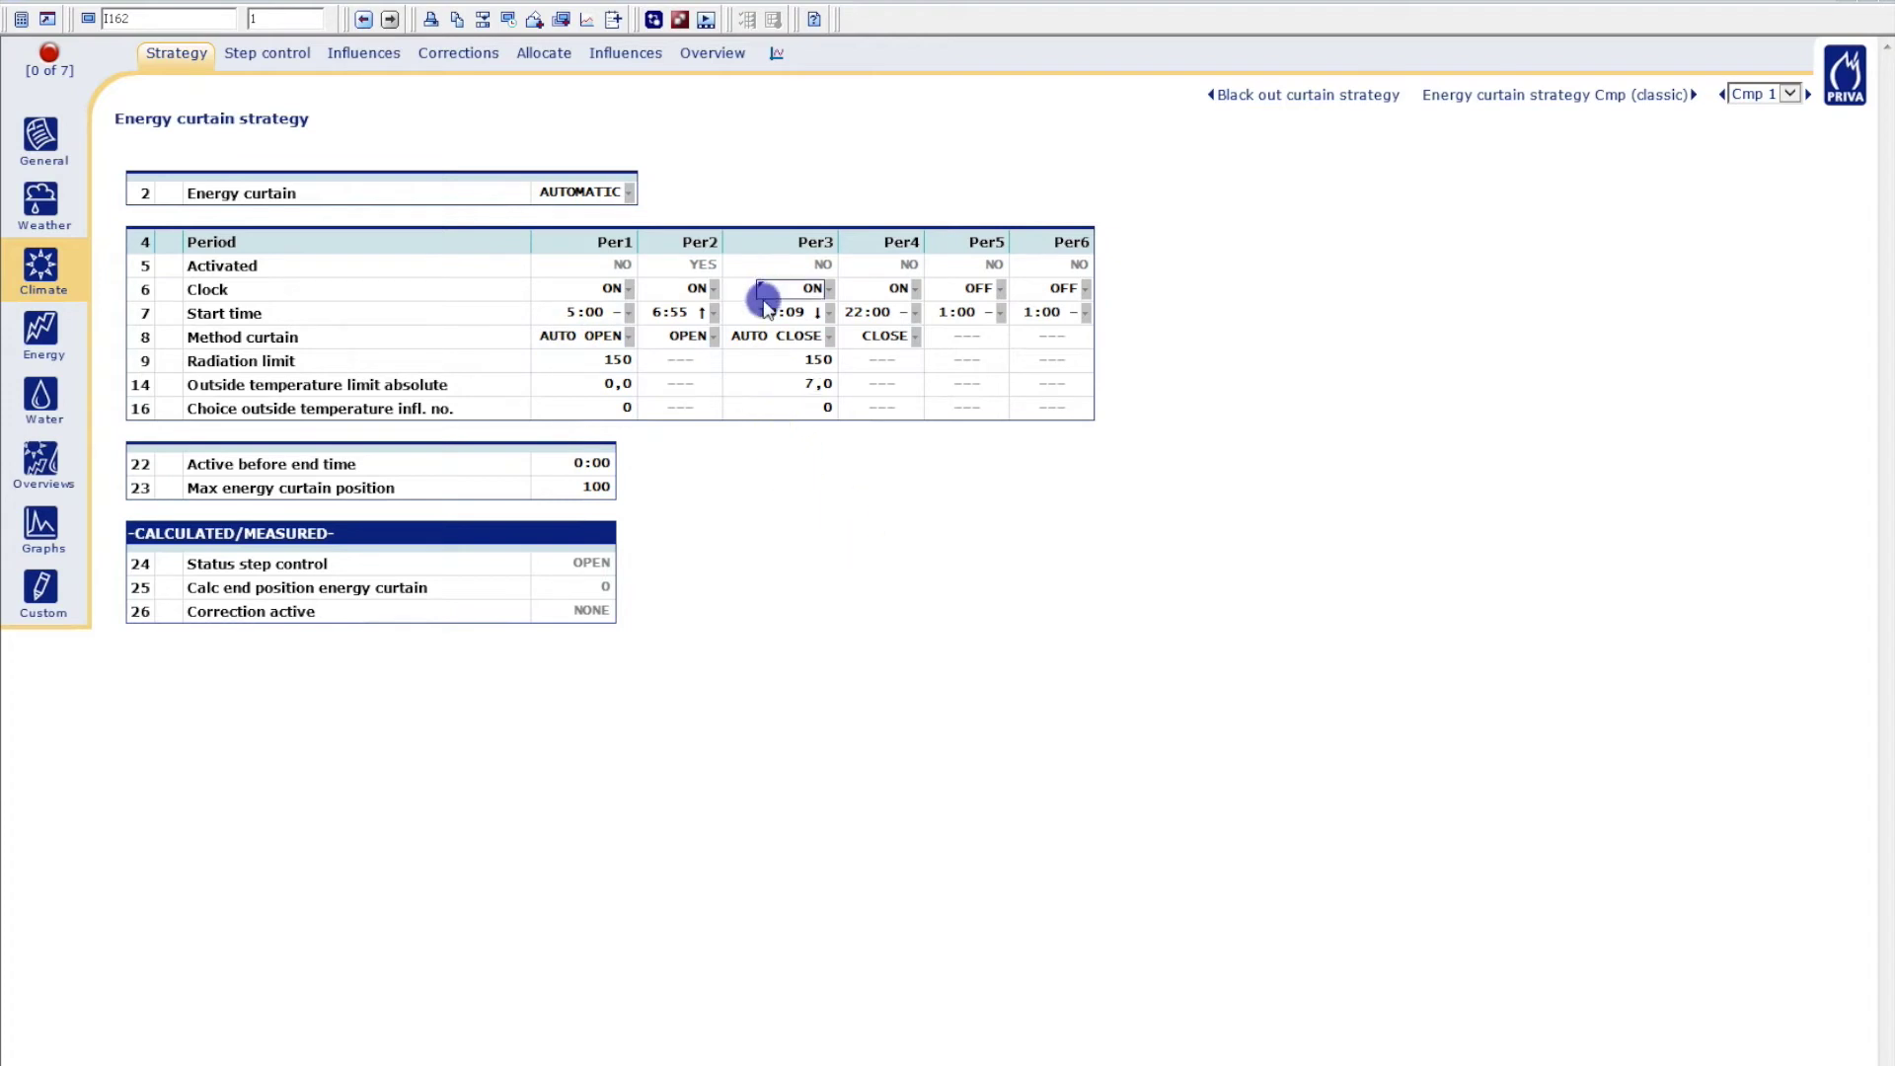
pyautogui.click(752, 335)
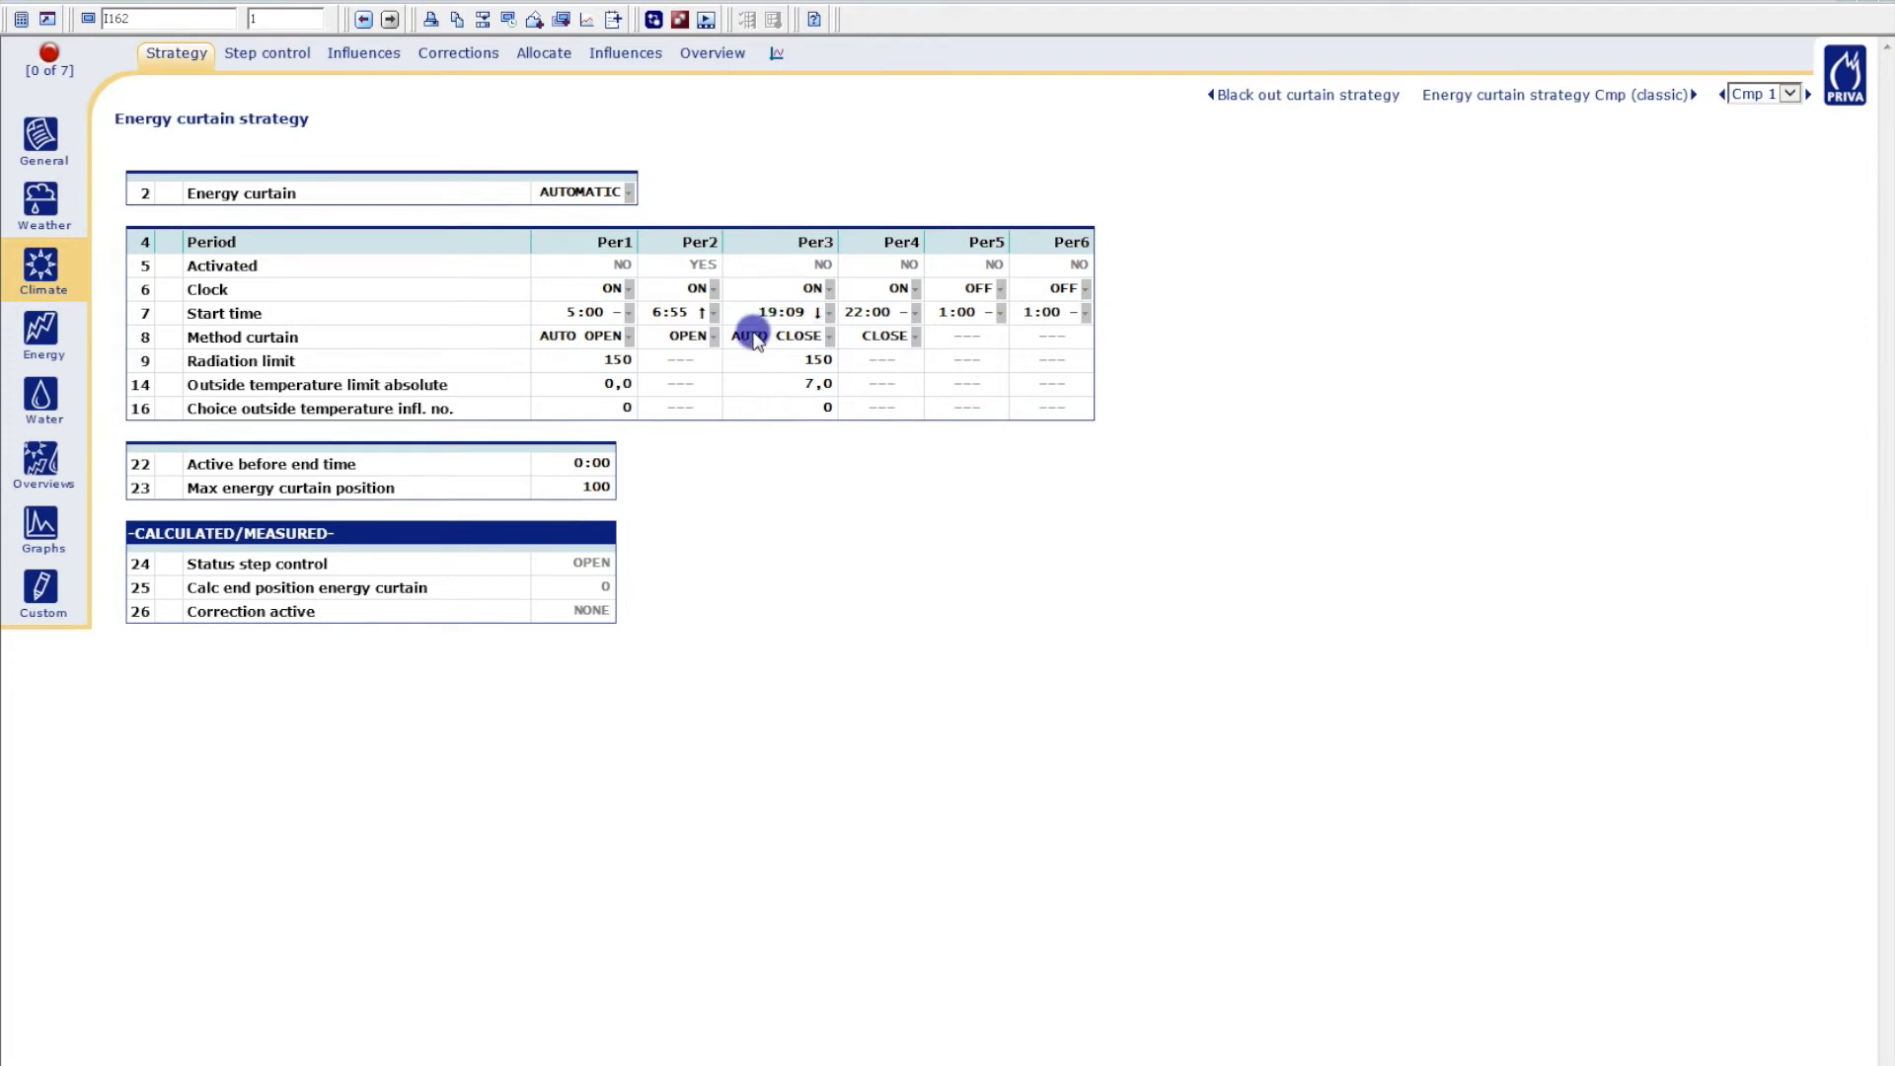
pyautogui.click(888, 336)
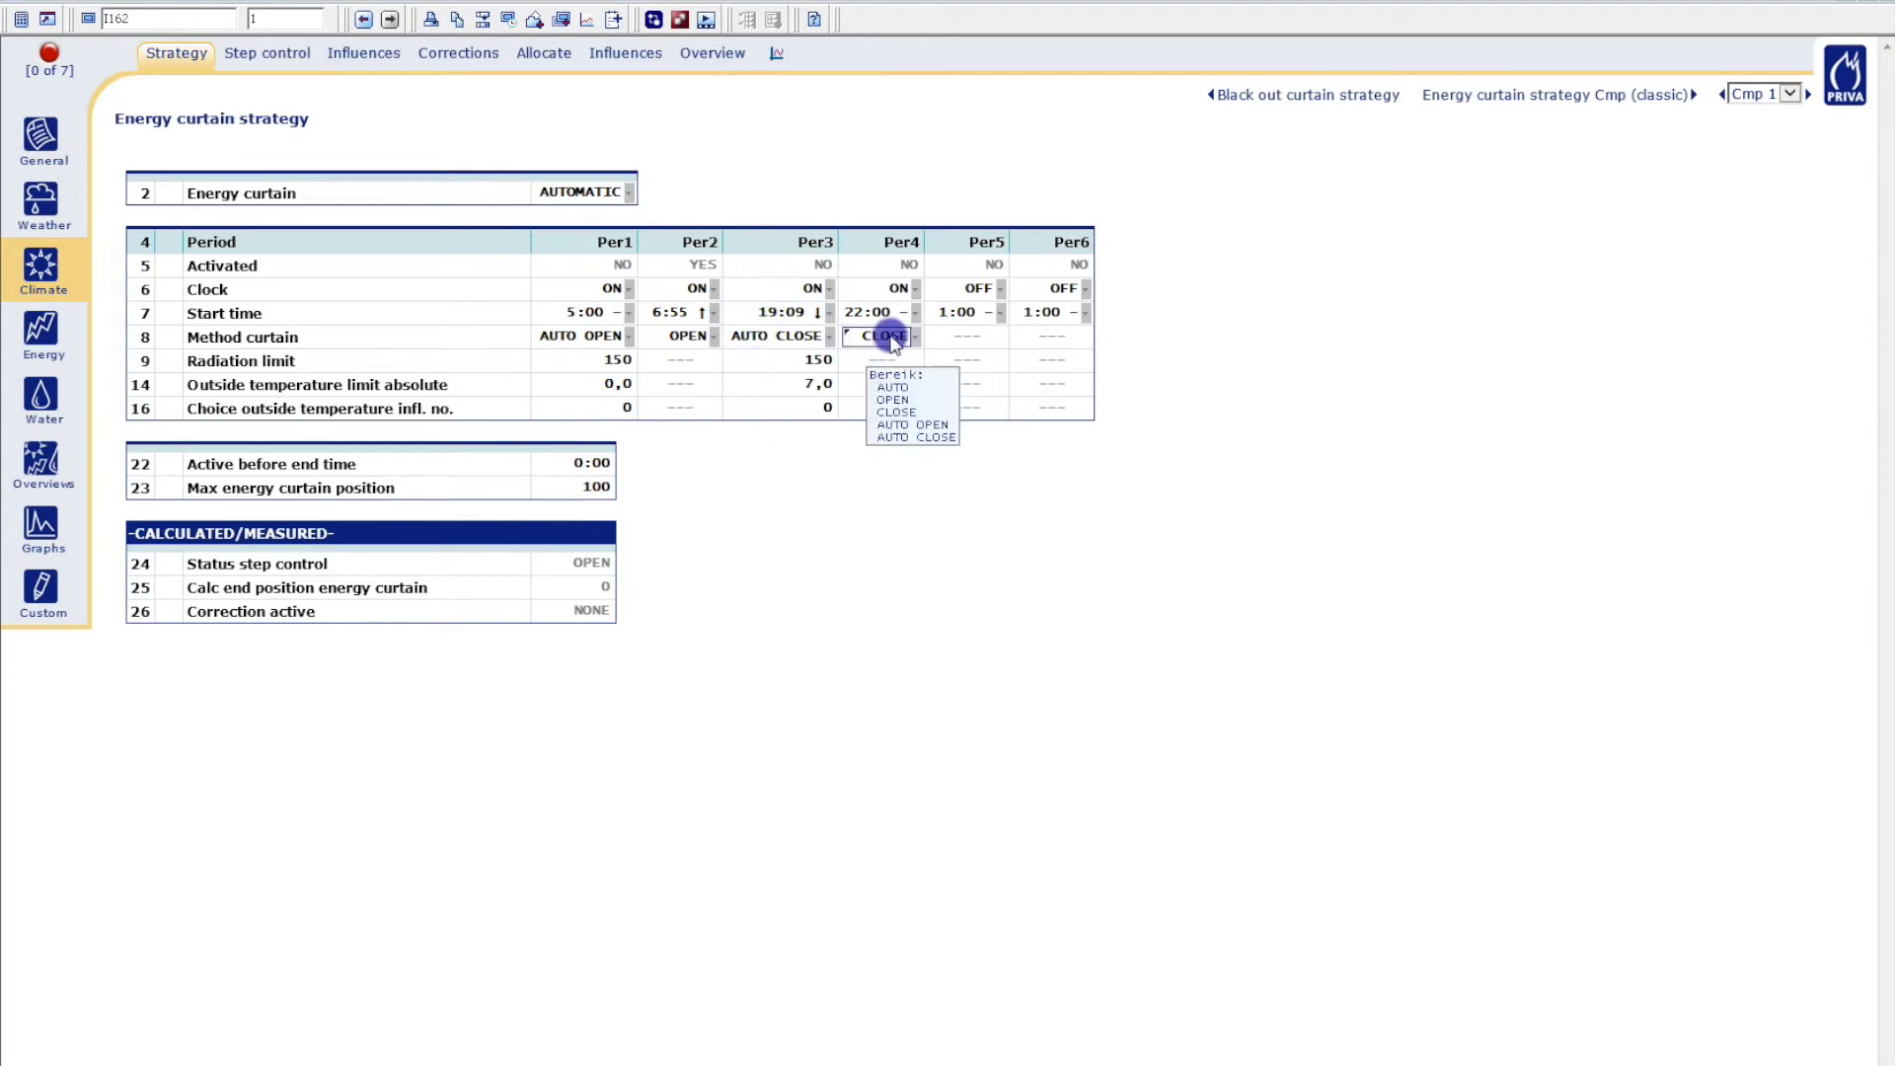
pyautogui.press('Up')
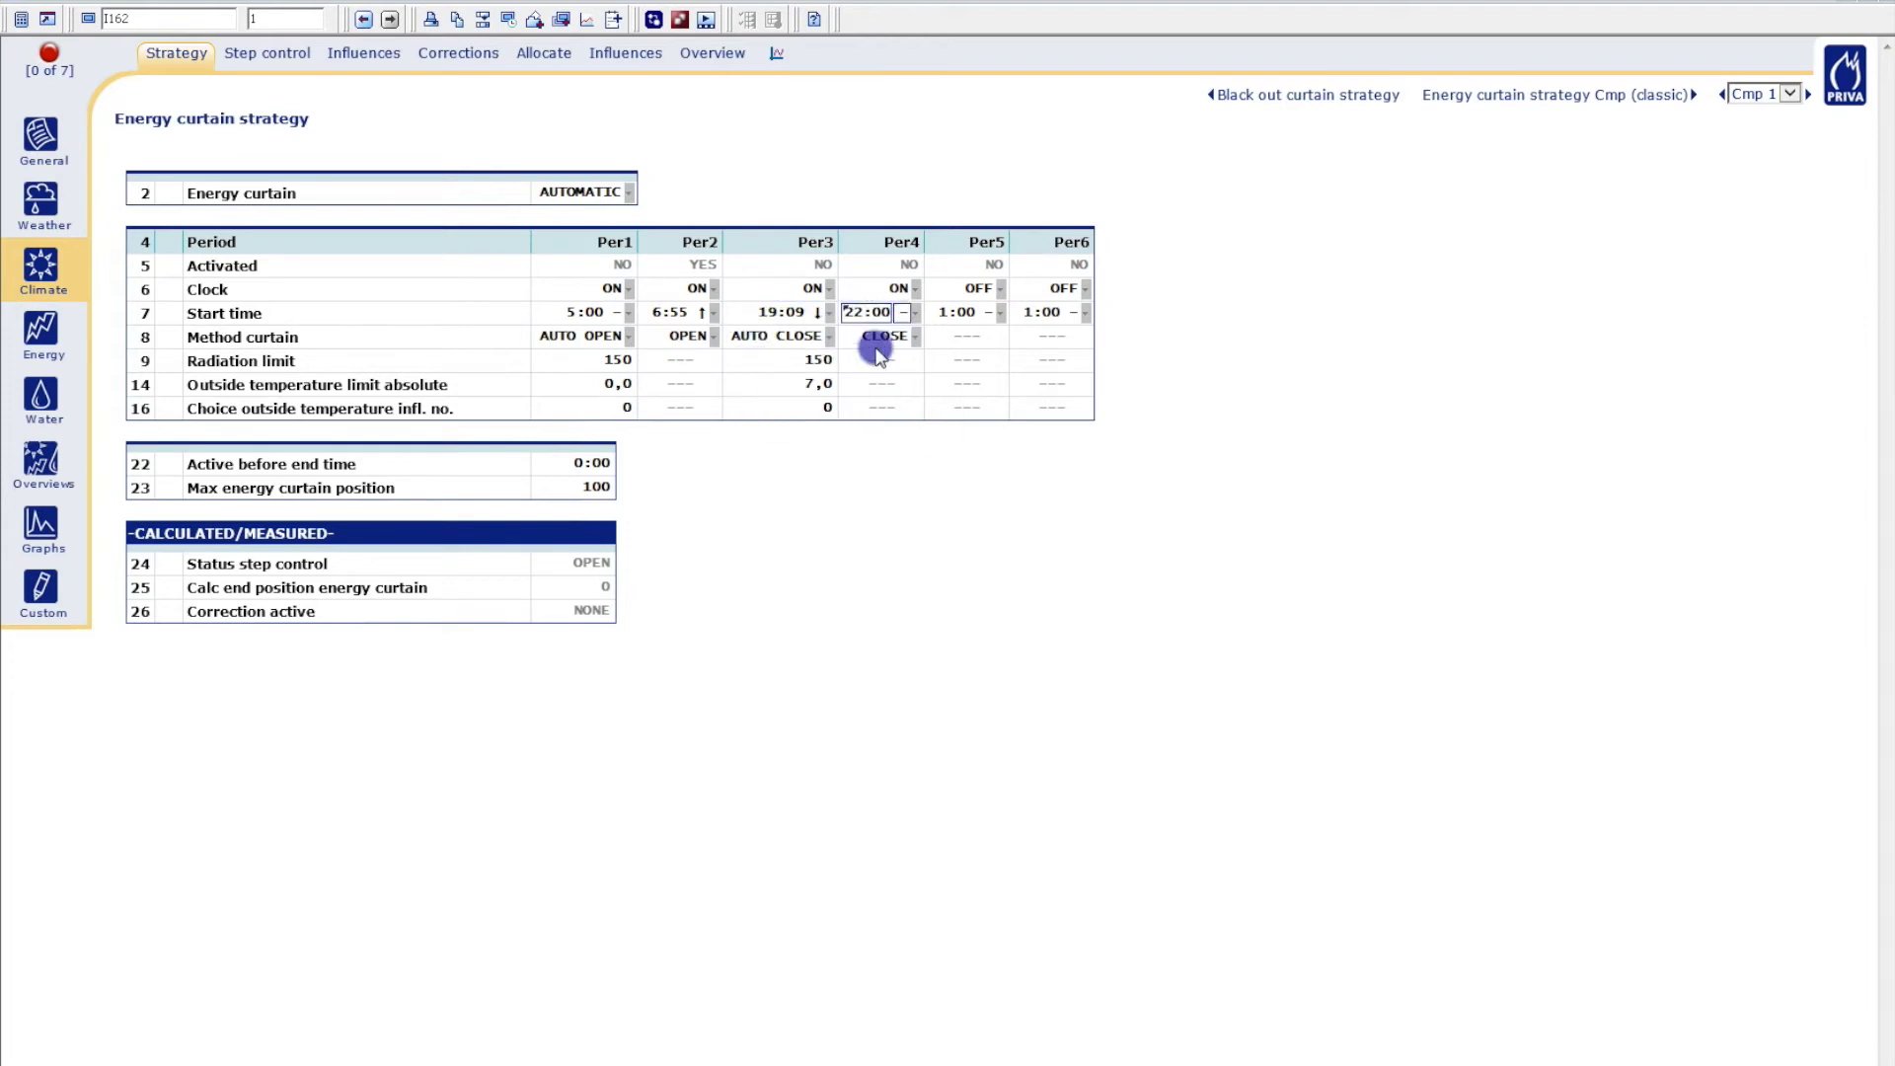
pyautogui.press('Return')
pyautogui.click(876, 343)
# Confirm Per3 start time 19:09, radiation limit 150 and outside temperature limit 7,0
pyautogui.click(882, 346)
pyautogui.click(780, 312)
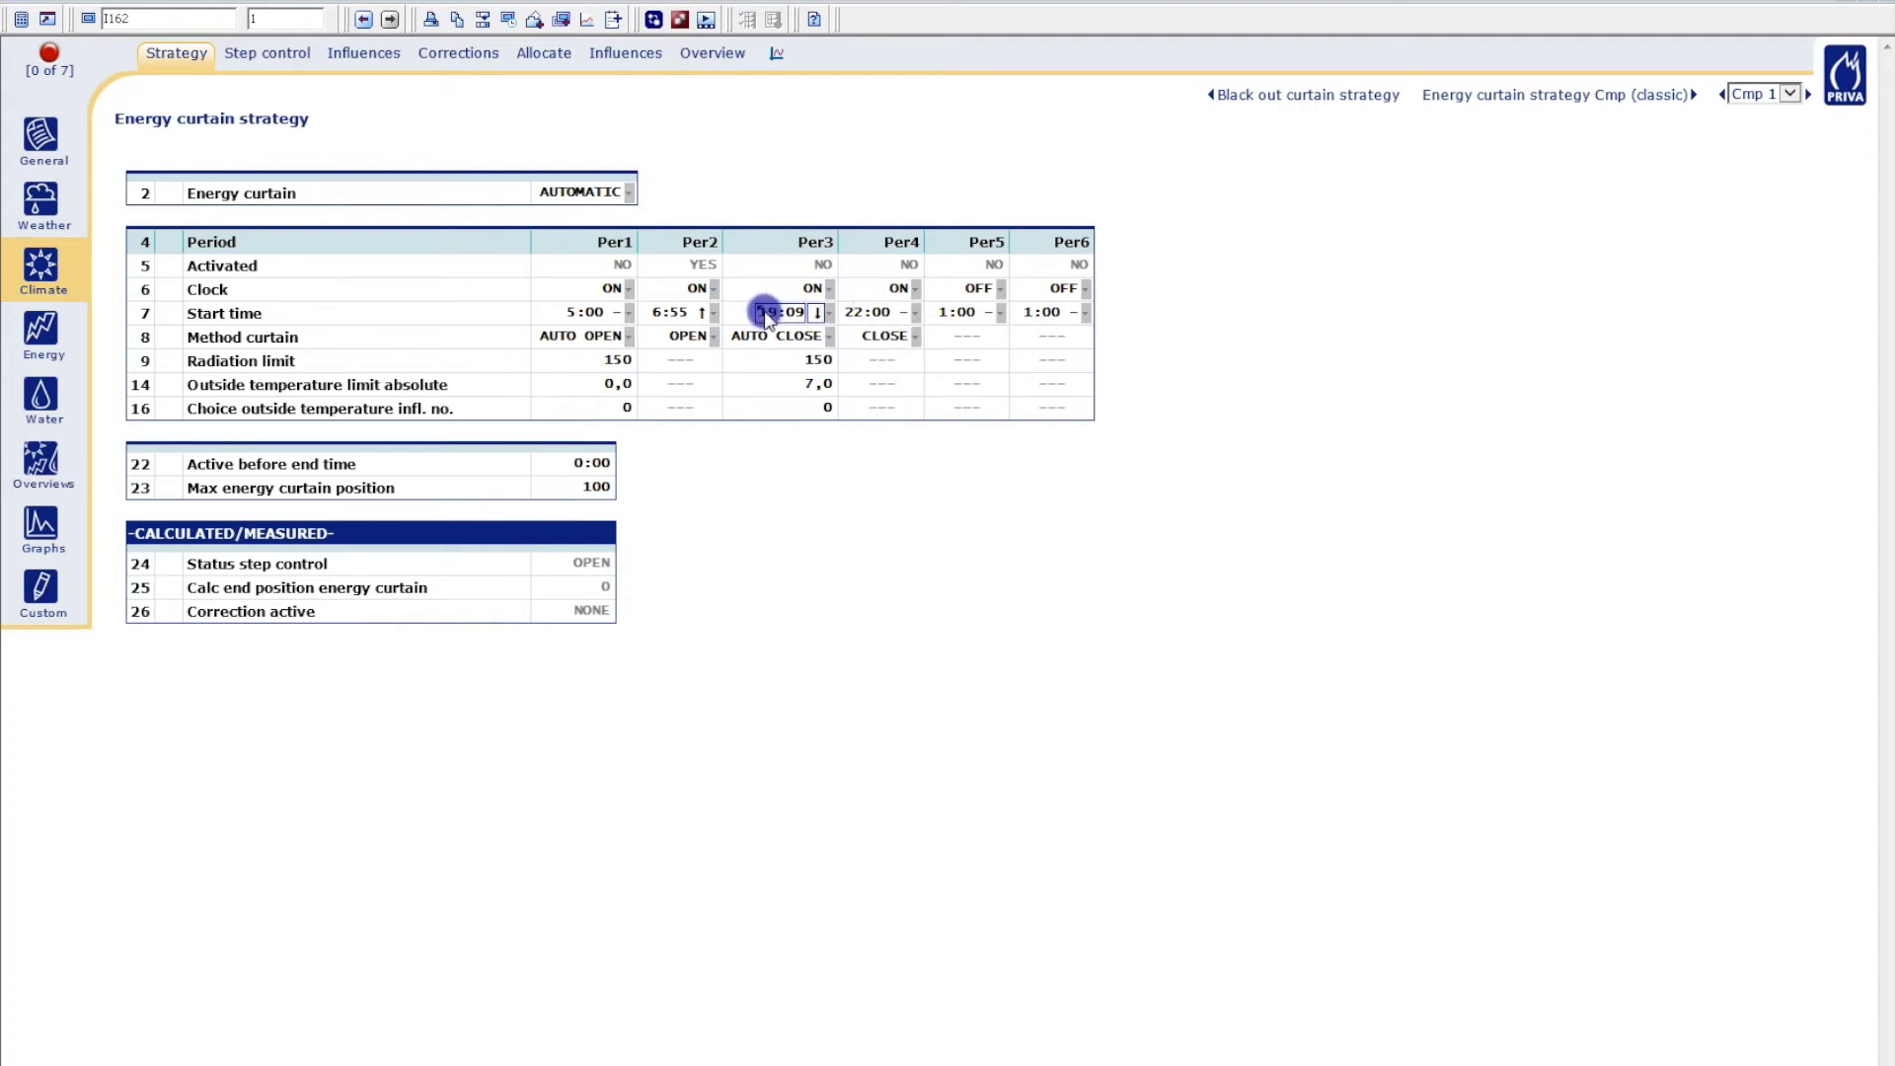
pyautogui.doubleClick(782, 314)
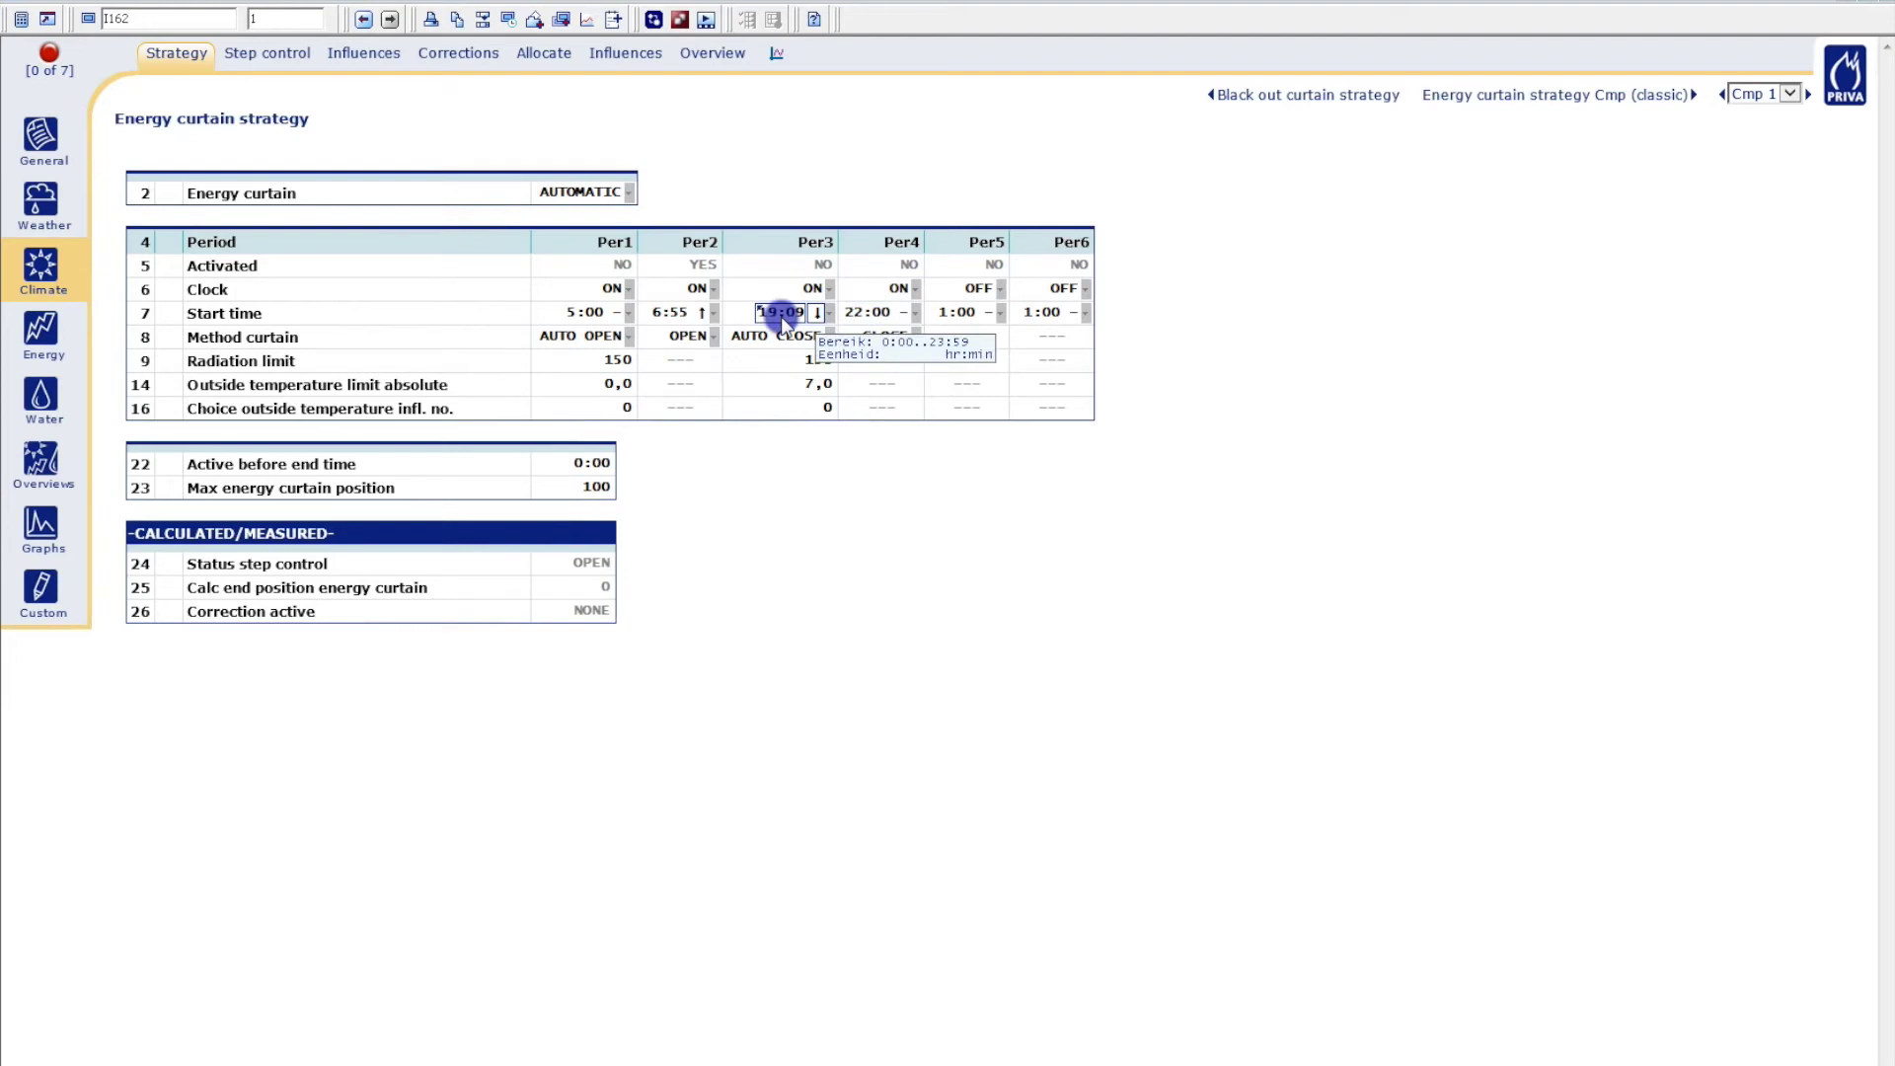
pyautogui.press('Return')
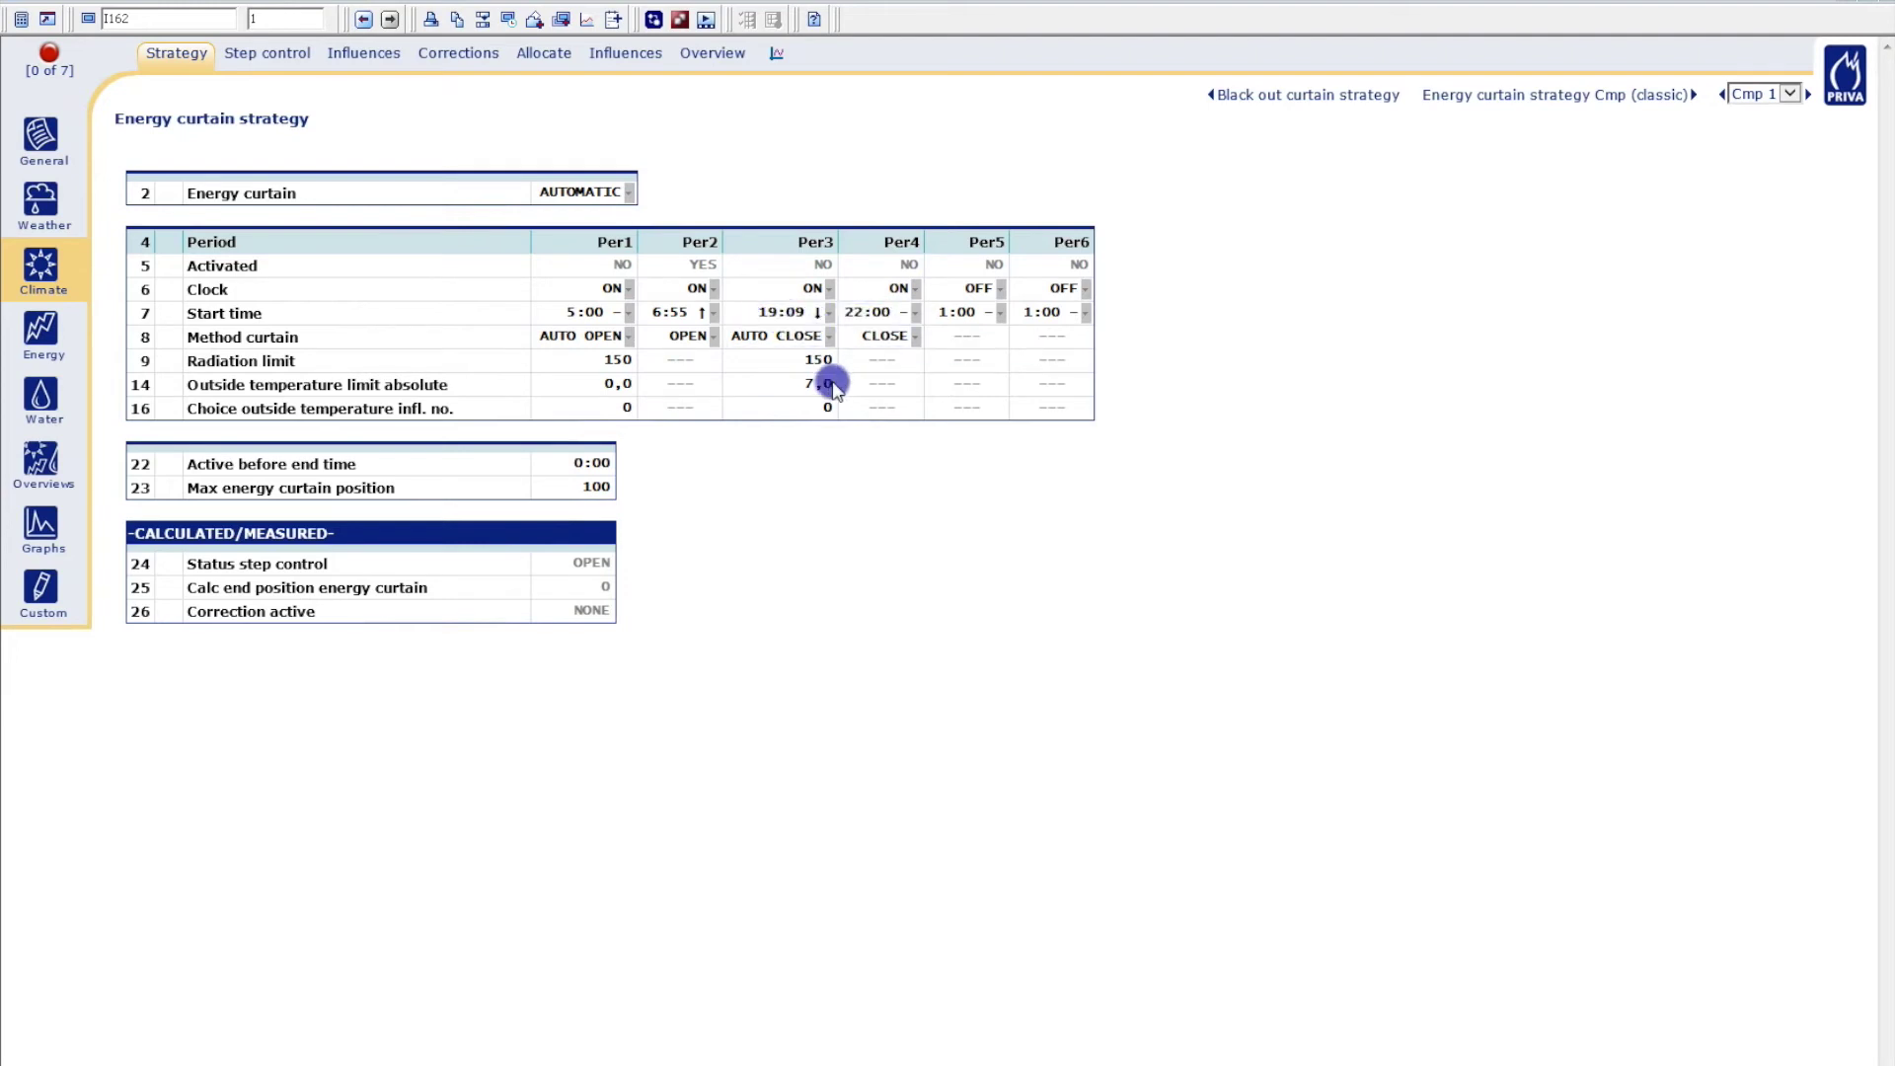
pyautogui.click(797, 361)
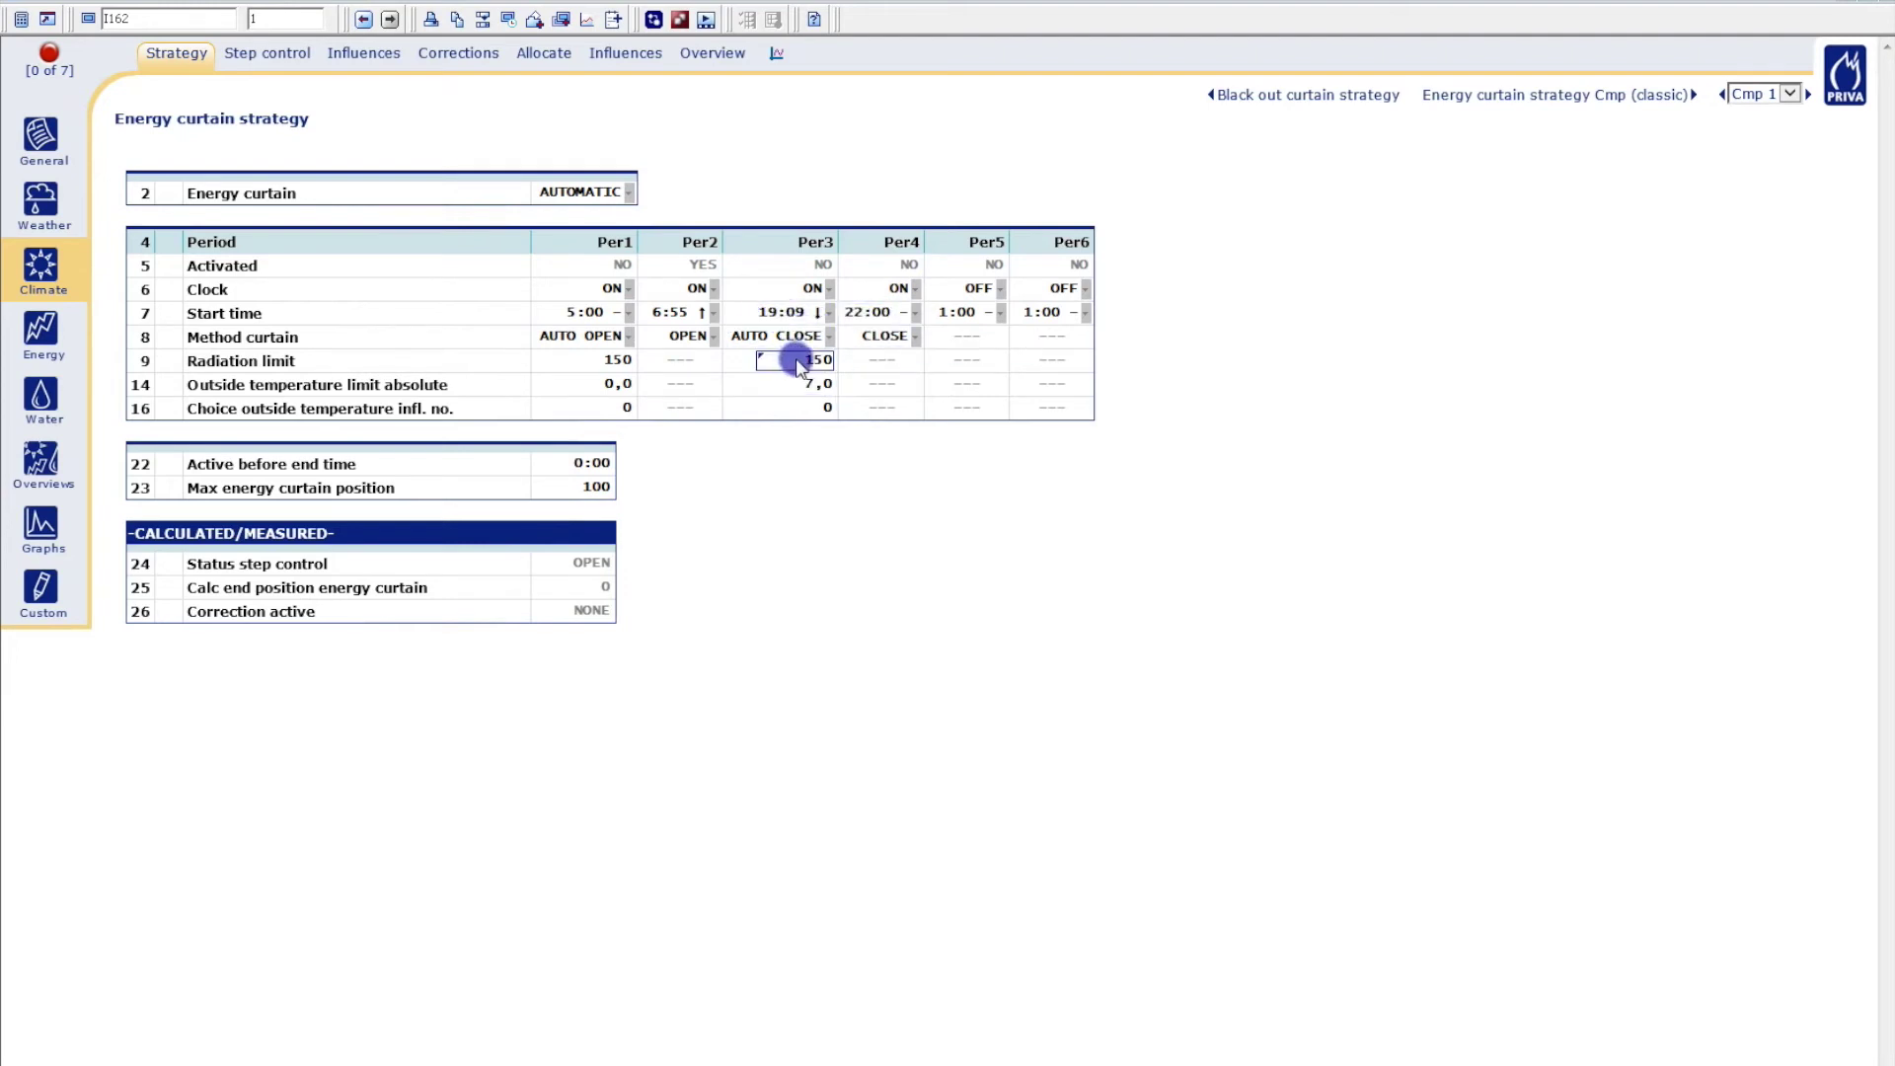
pyautogui.click(781, 385)
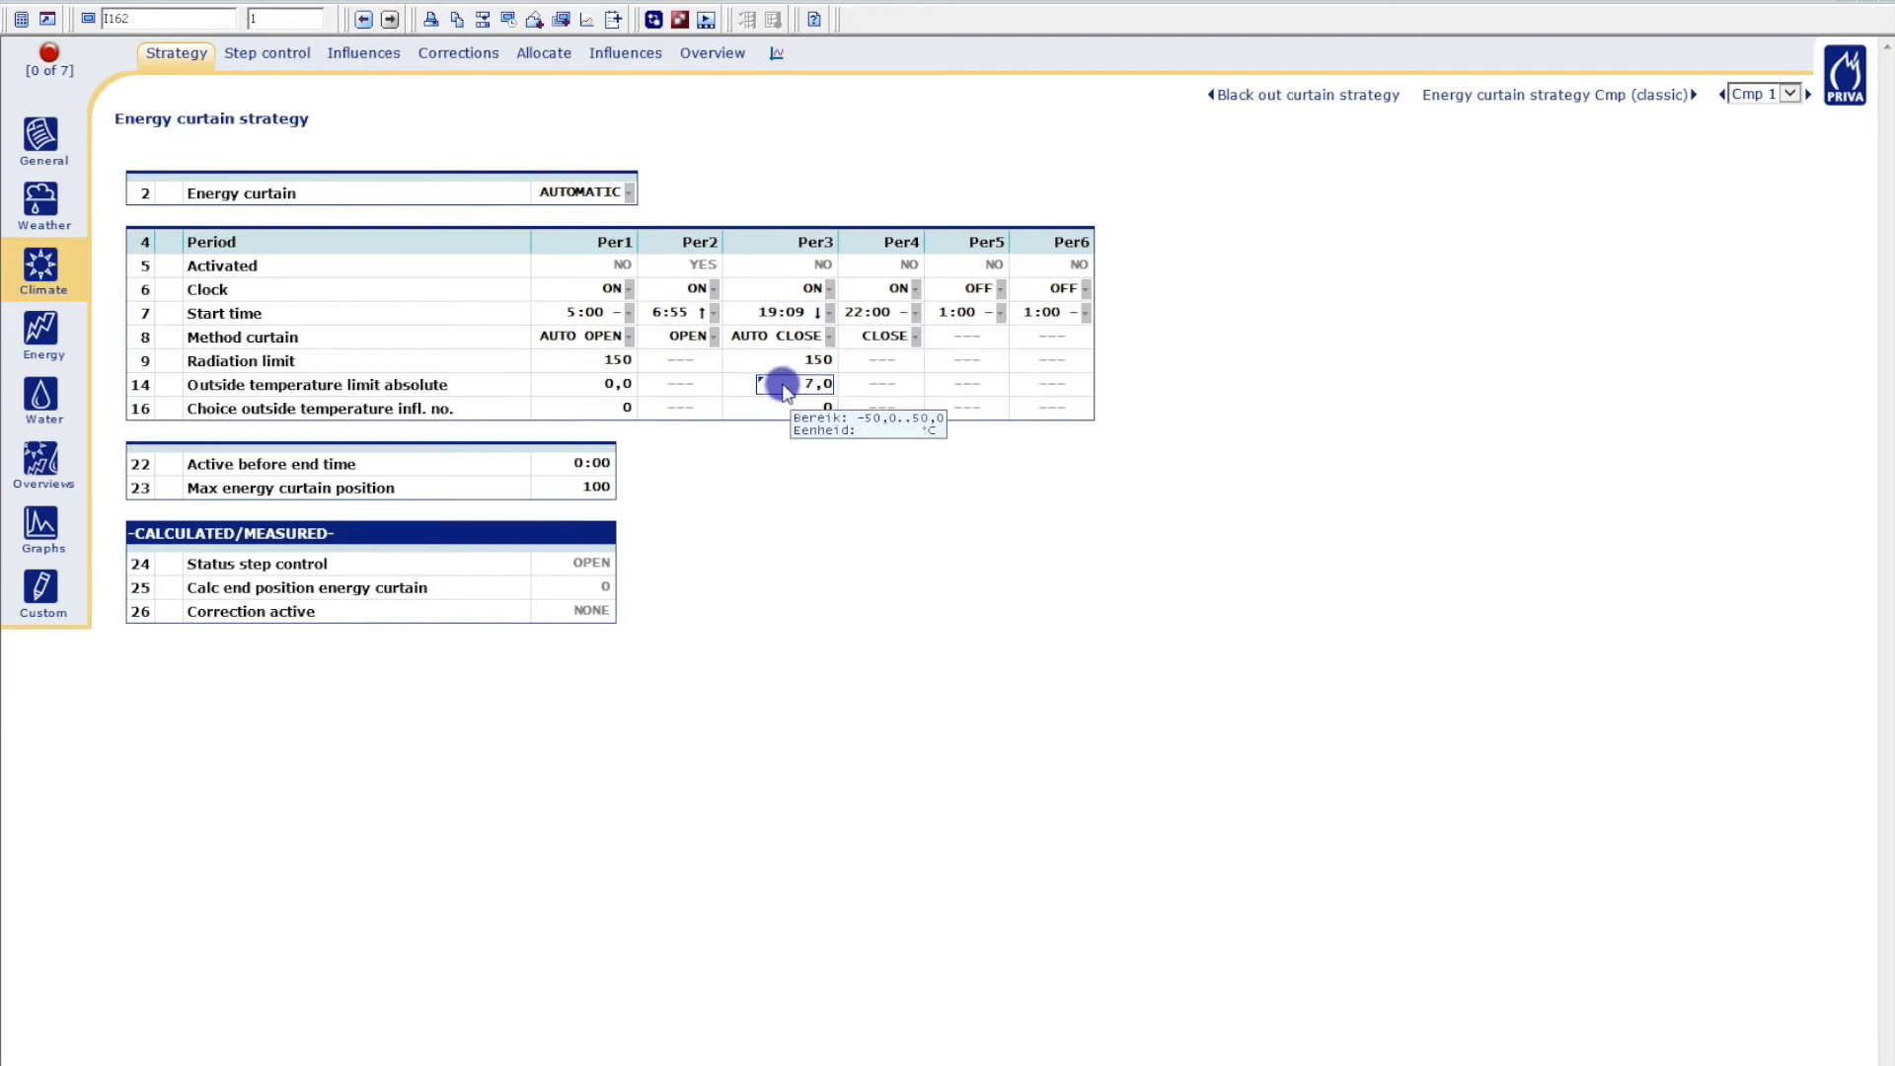
pyautogui.click(812, 476)
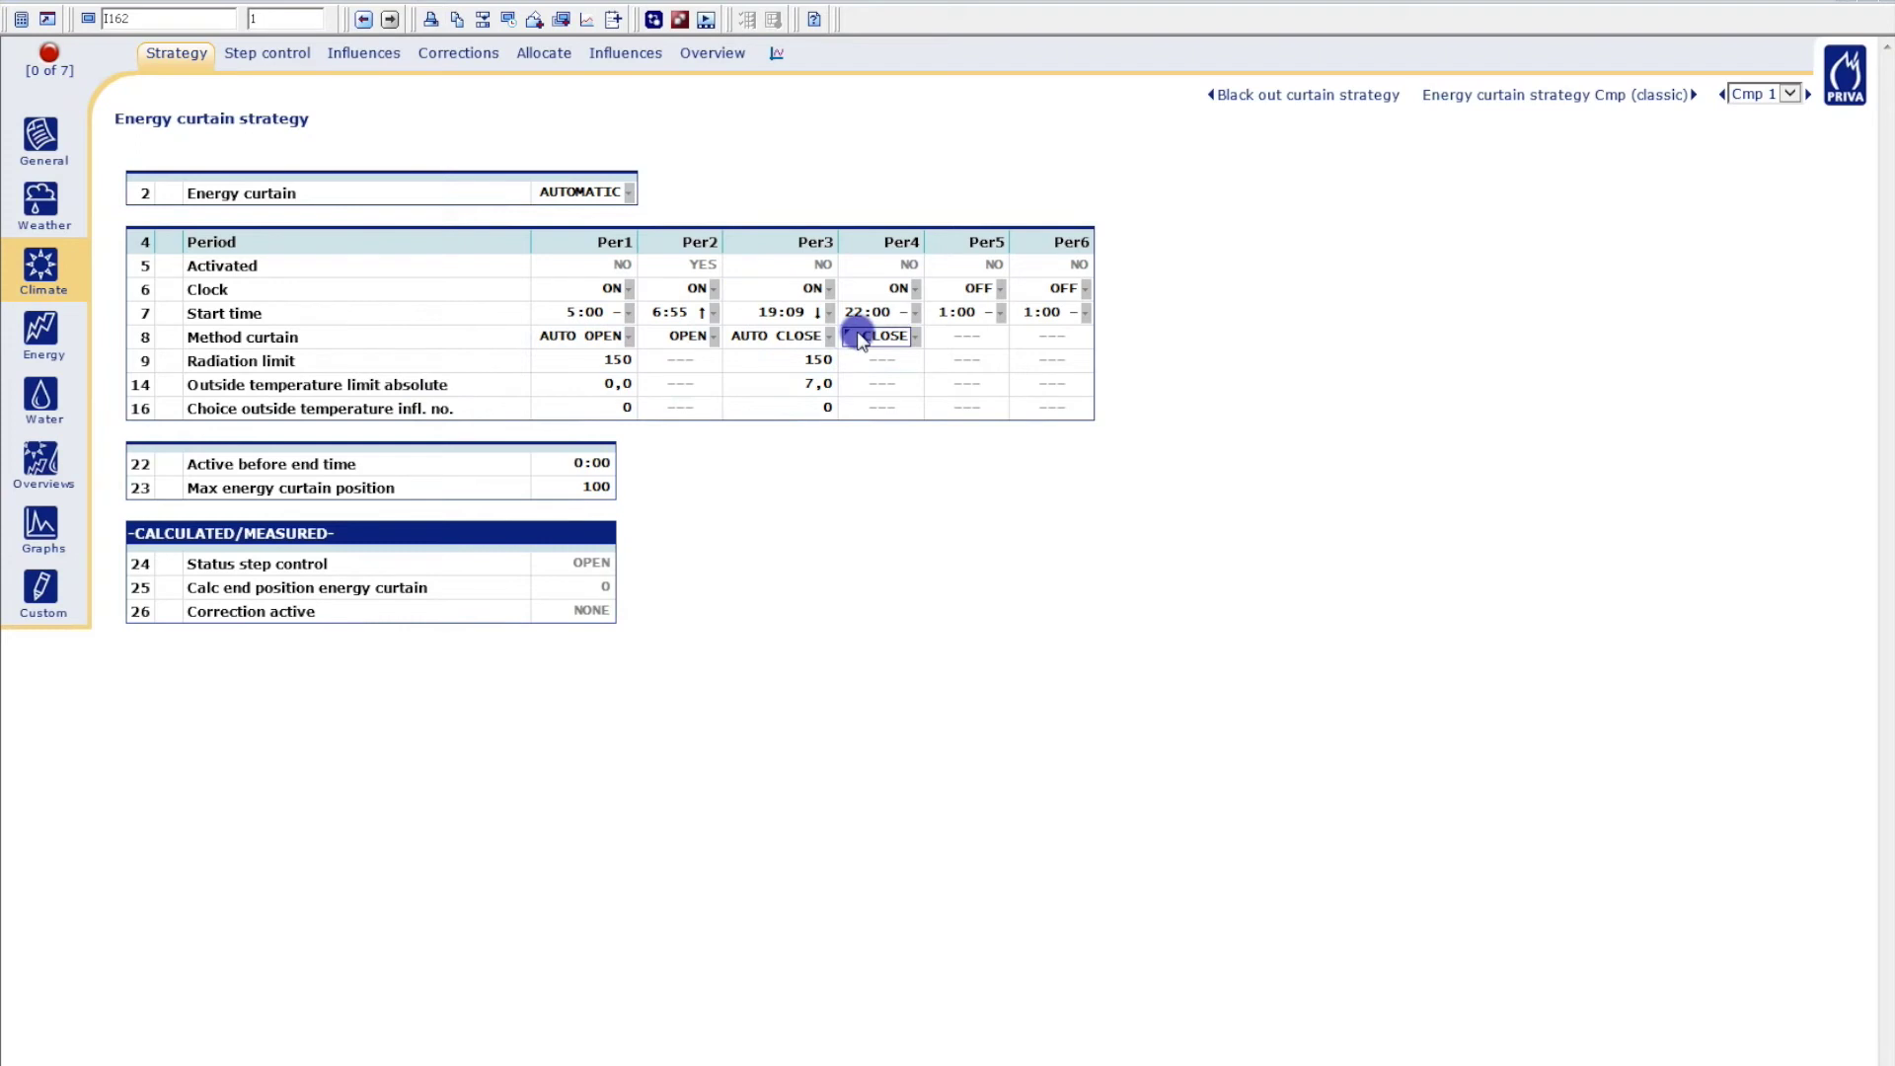
# Step through the Step control, Influences and Corrections pages to the Weather influences table
pyautogui.click(301, 61)
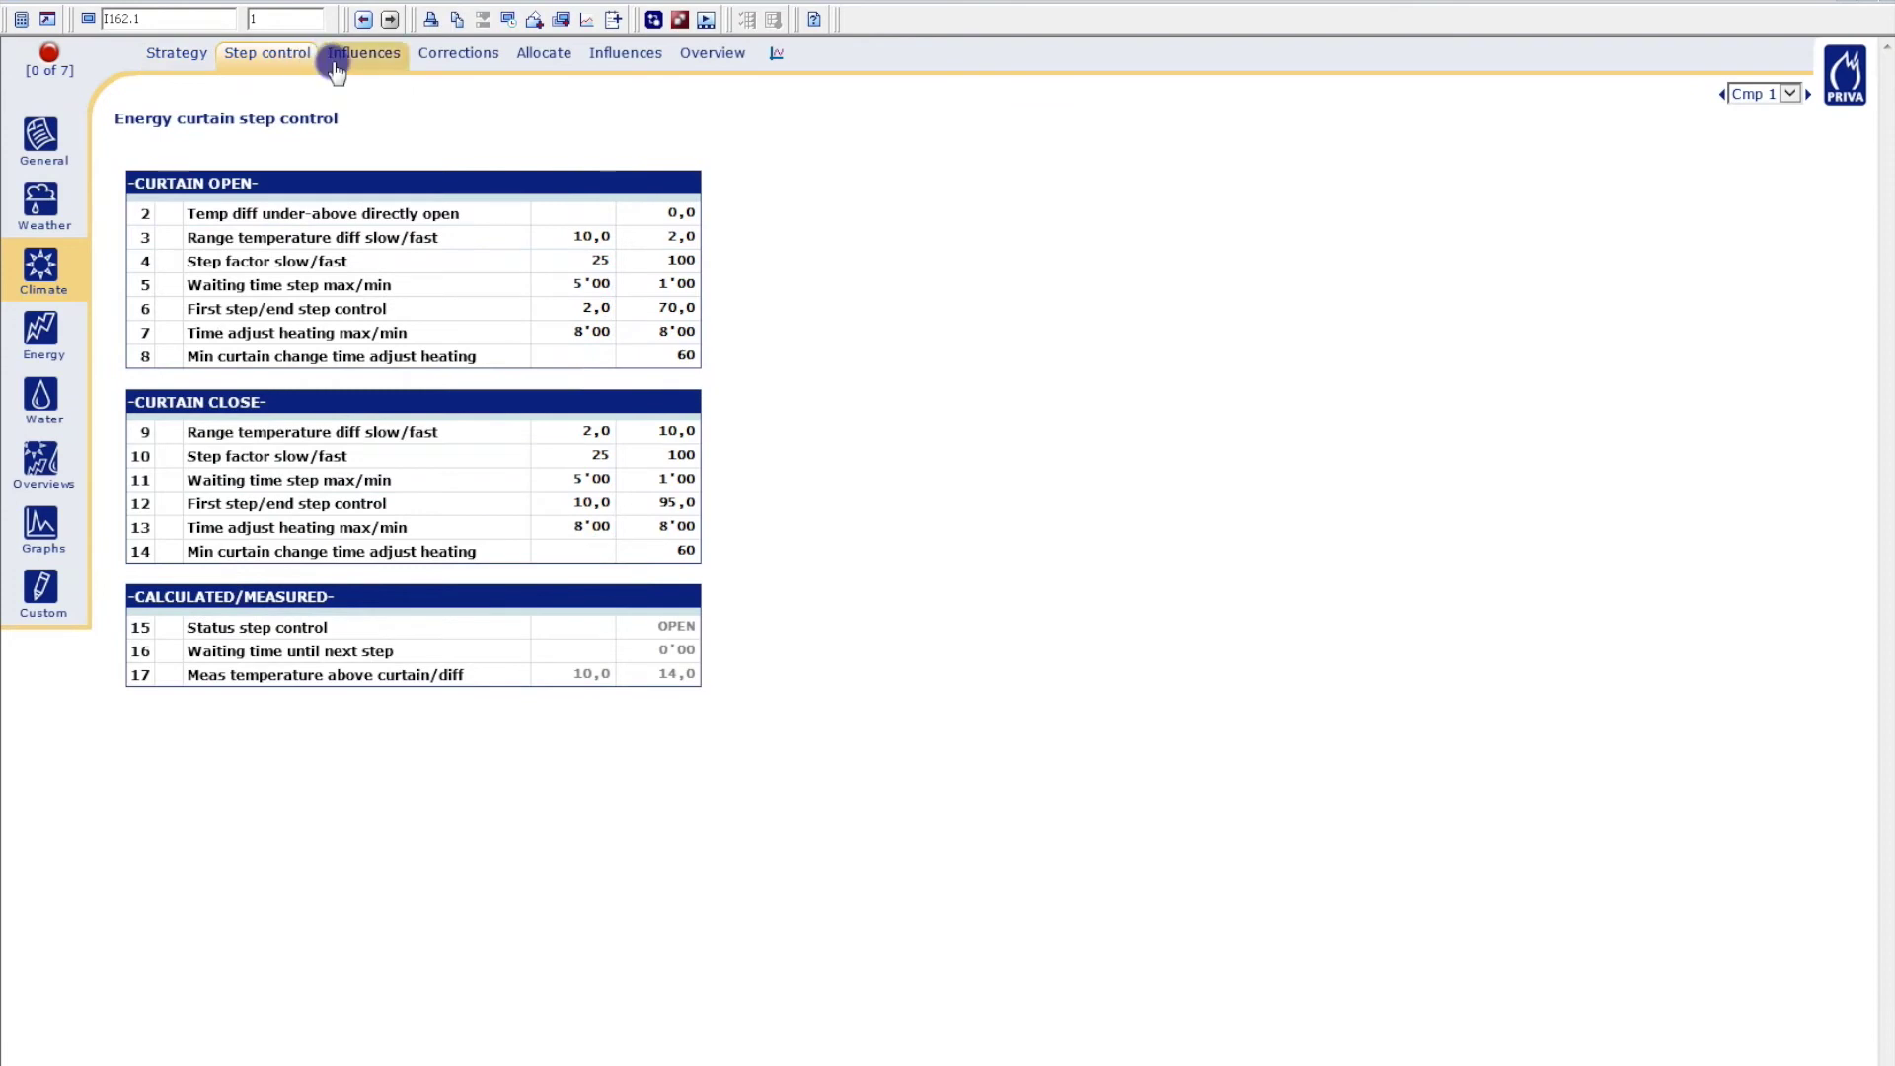
pyautogui.click(354, 59)
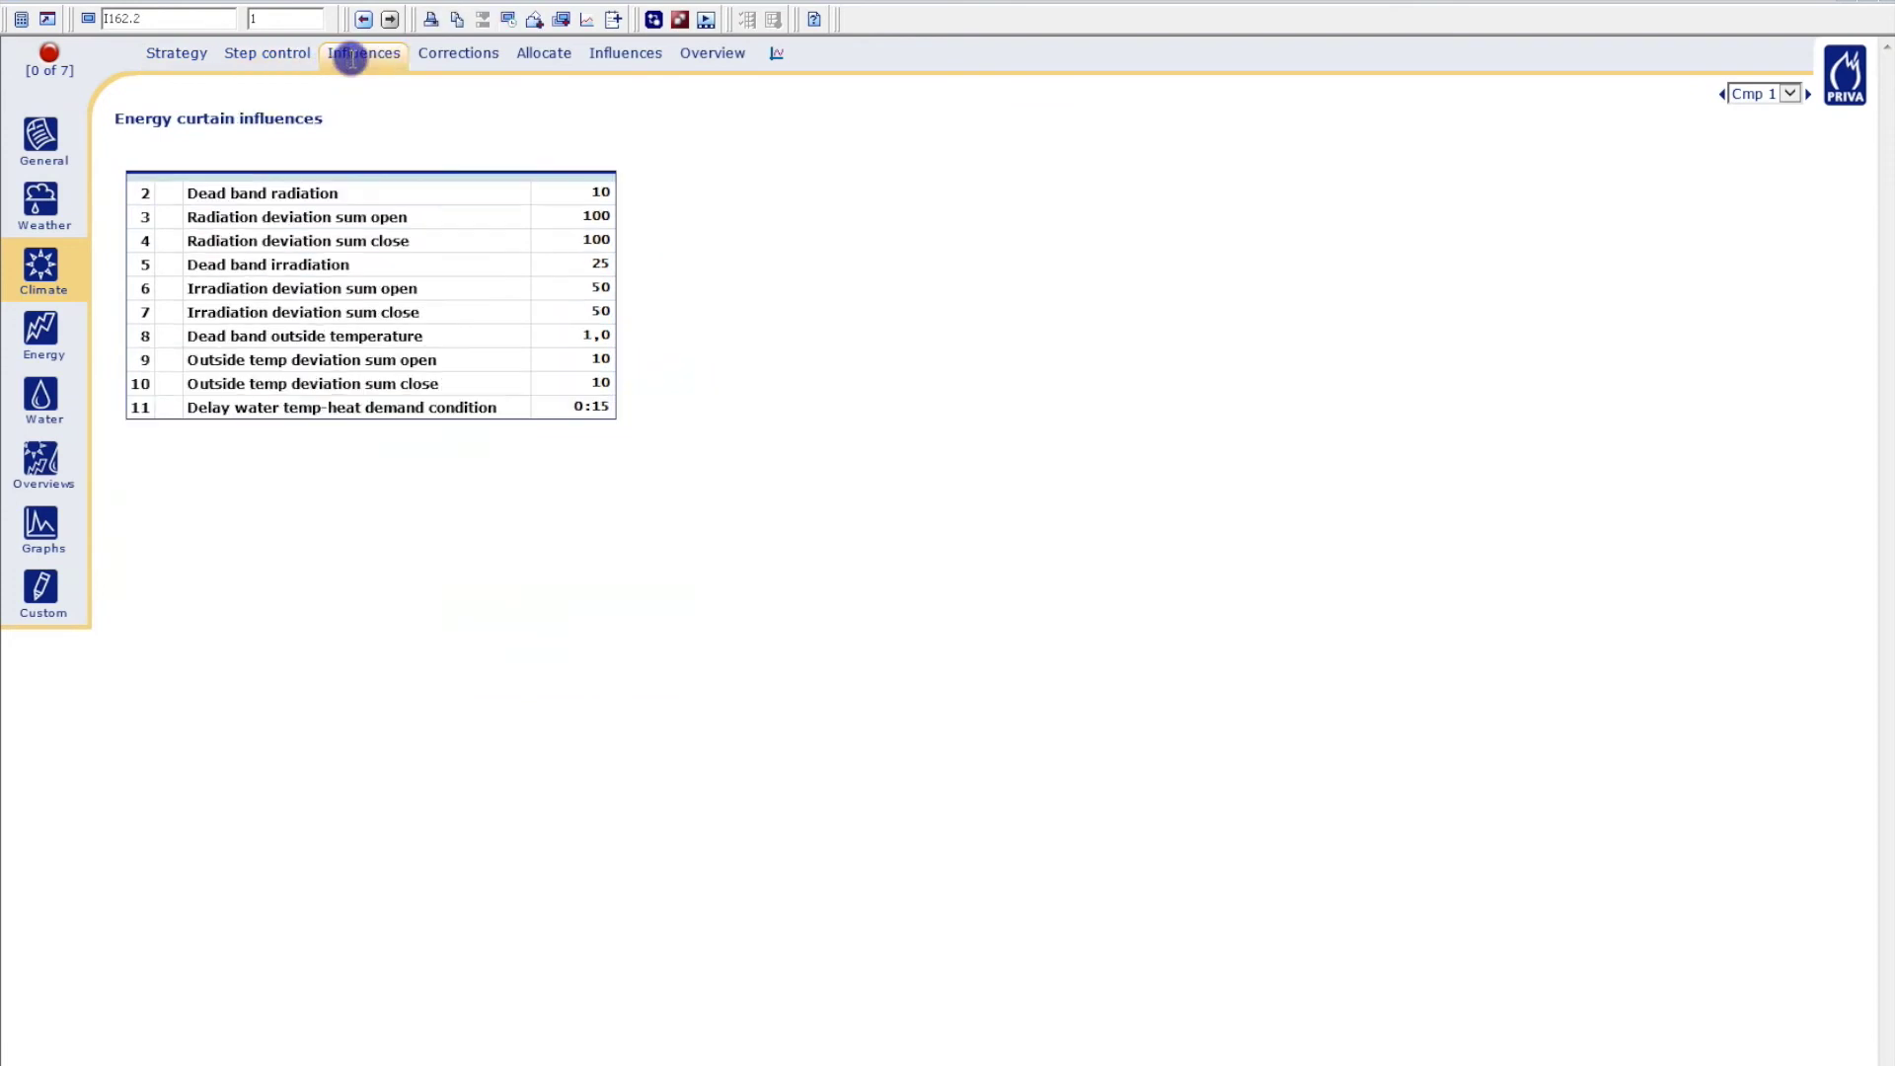
pyautogui.click(471, 55)
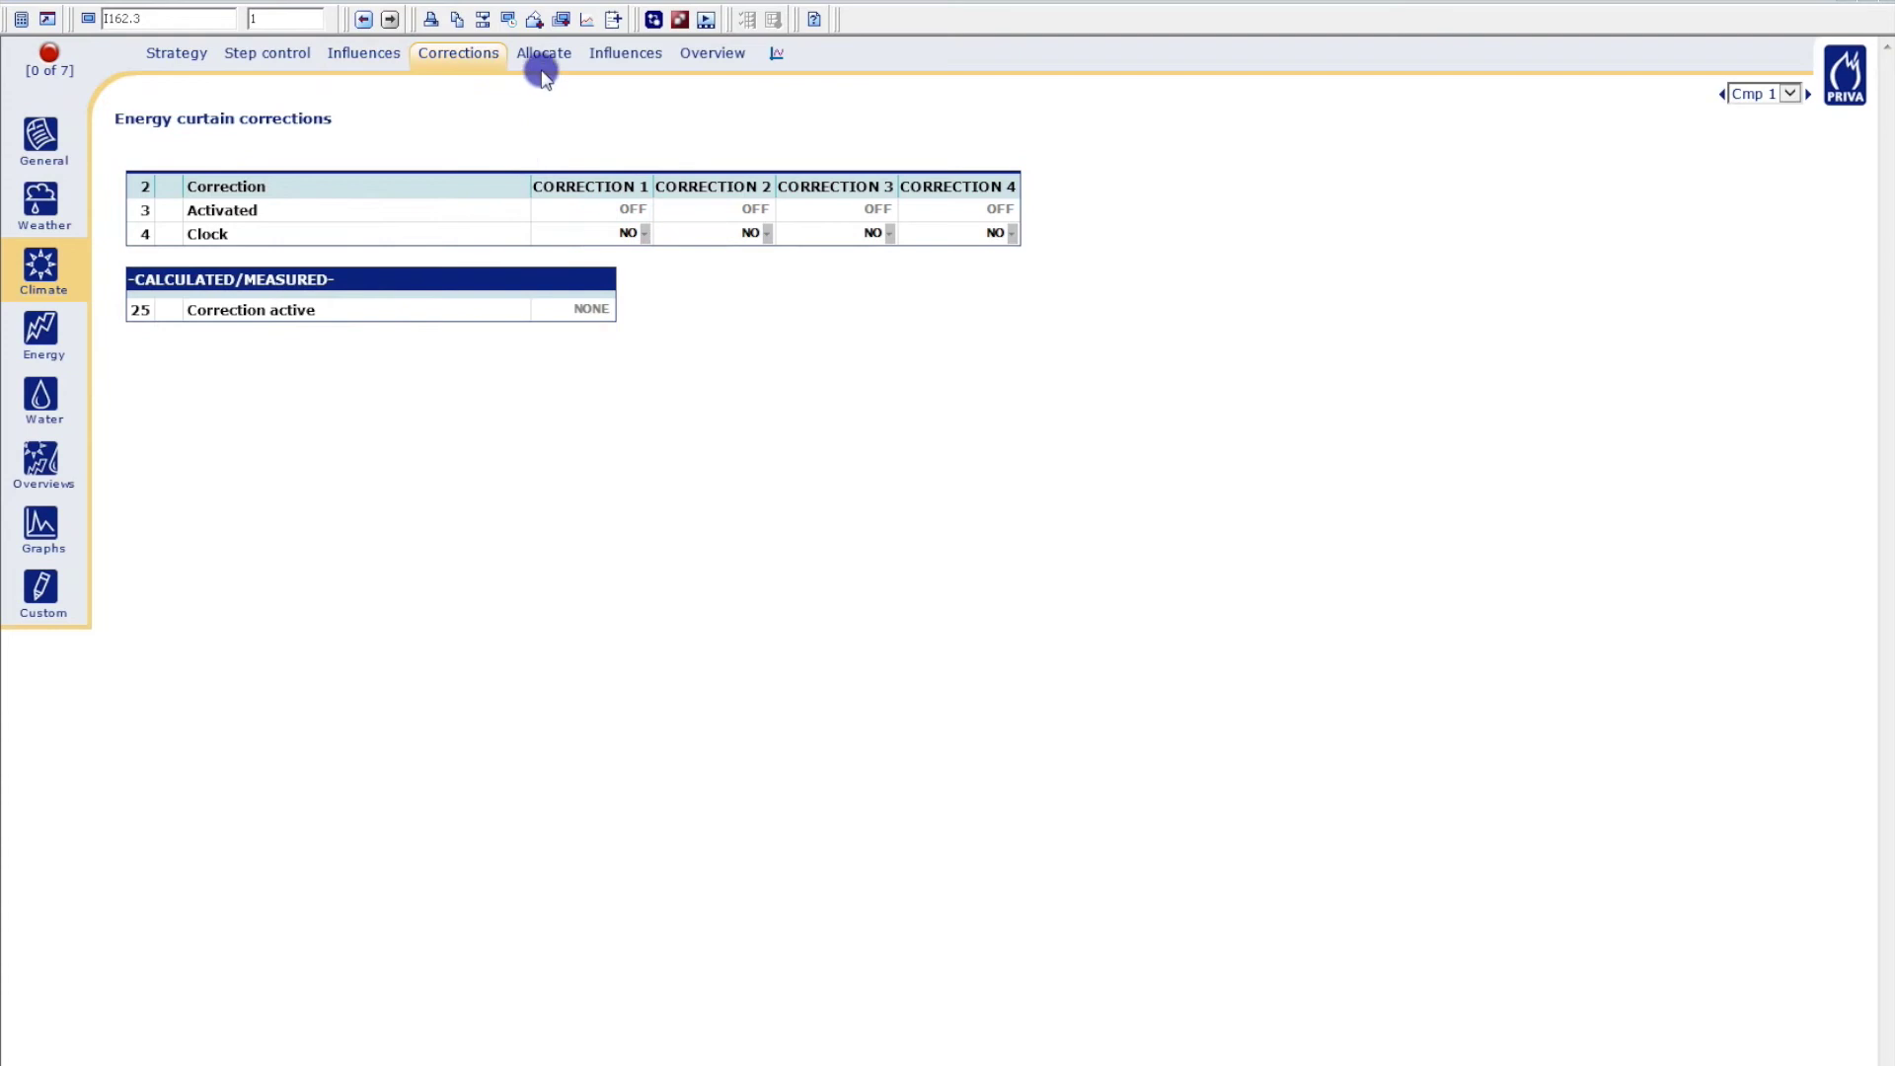
pyautogui.click(597, 59)
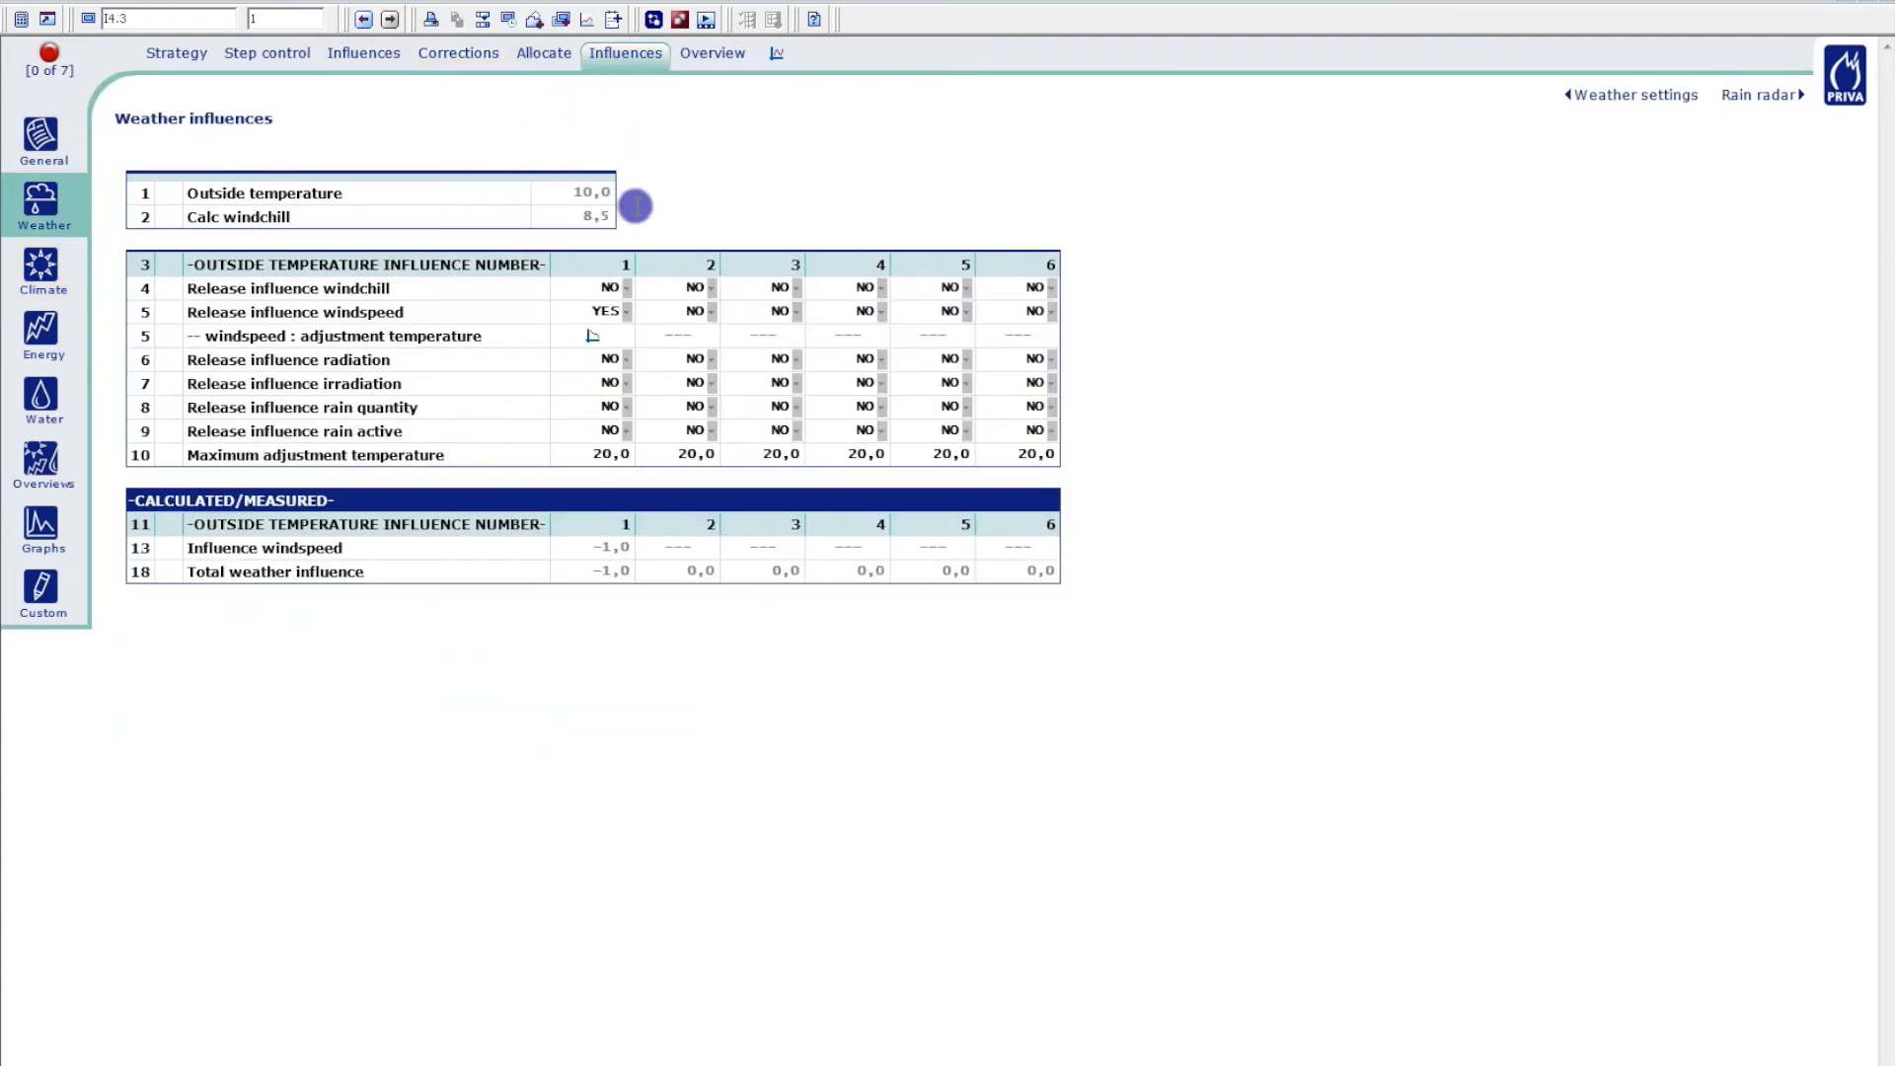
# Inspect the windchill and windspeed release settings for outside temperature influence 1
pyautogui.click(620, 288)
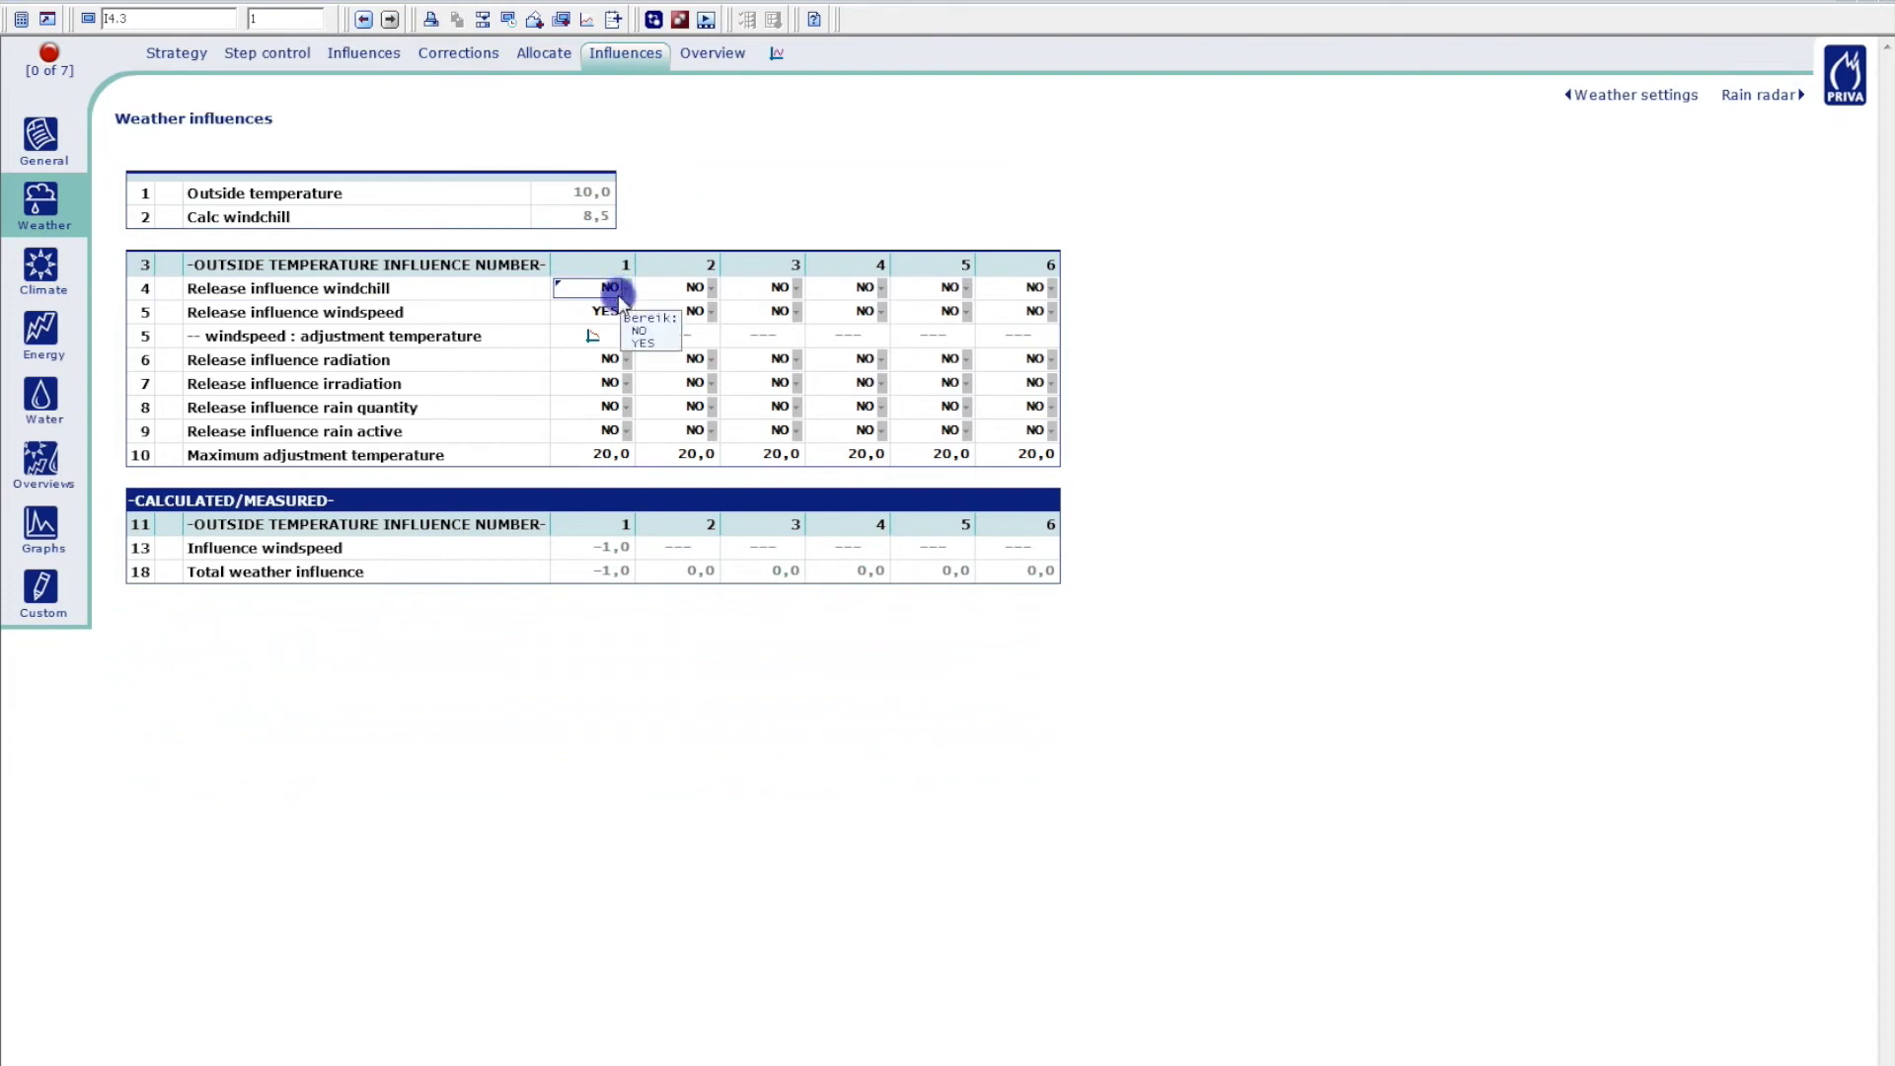
pyautogui.click(617, 314)
pyautogui.click(619, 267)
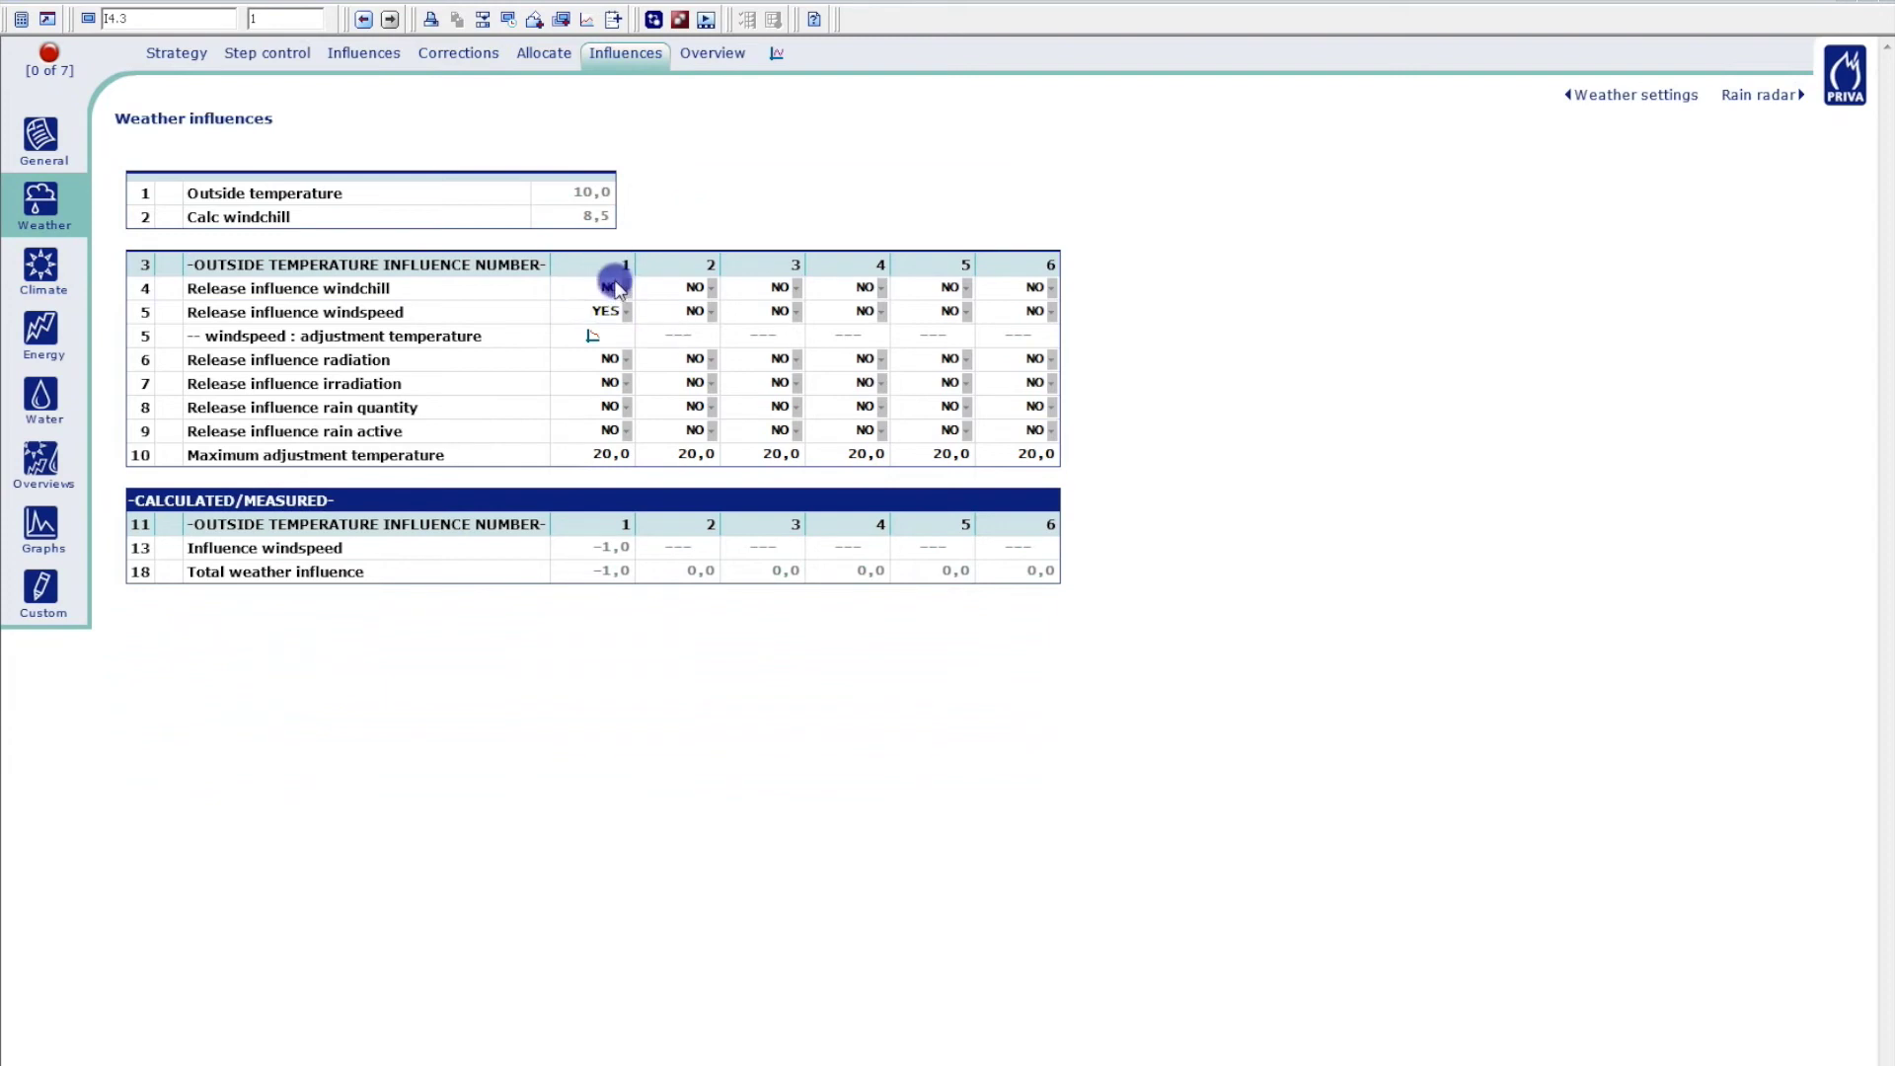
pyautogui.moveTo(617, 288); pyautogui.dragTo(613, 314)
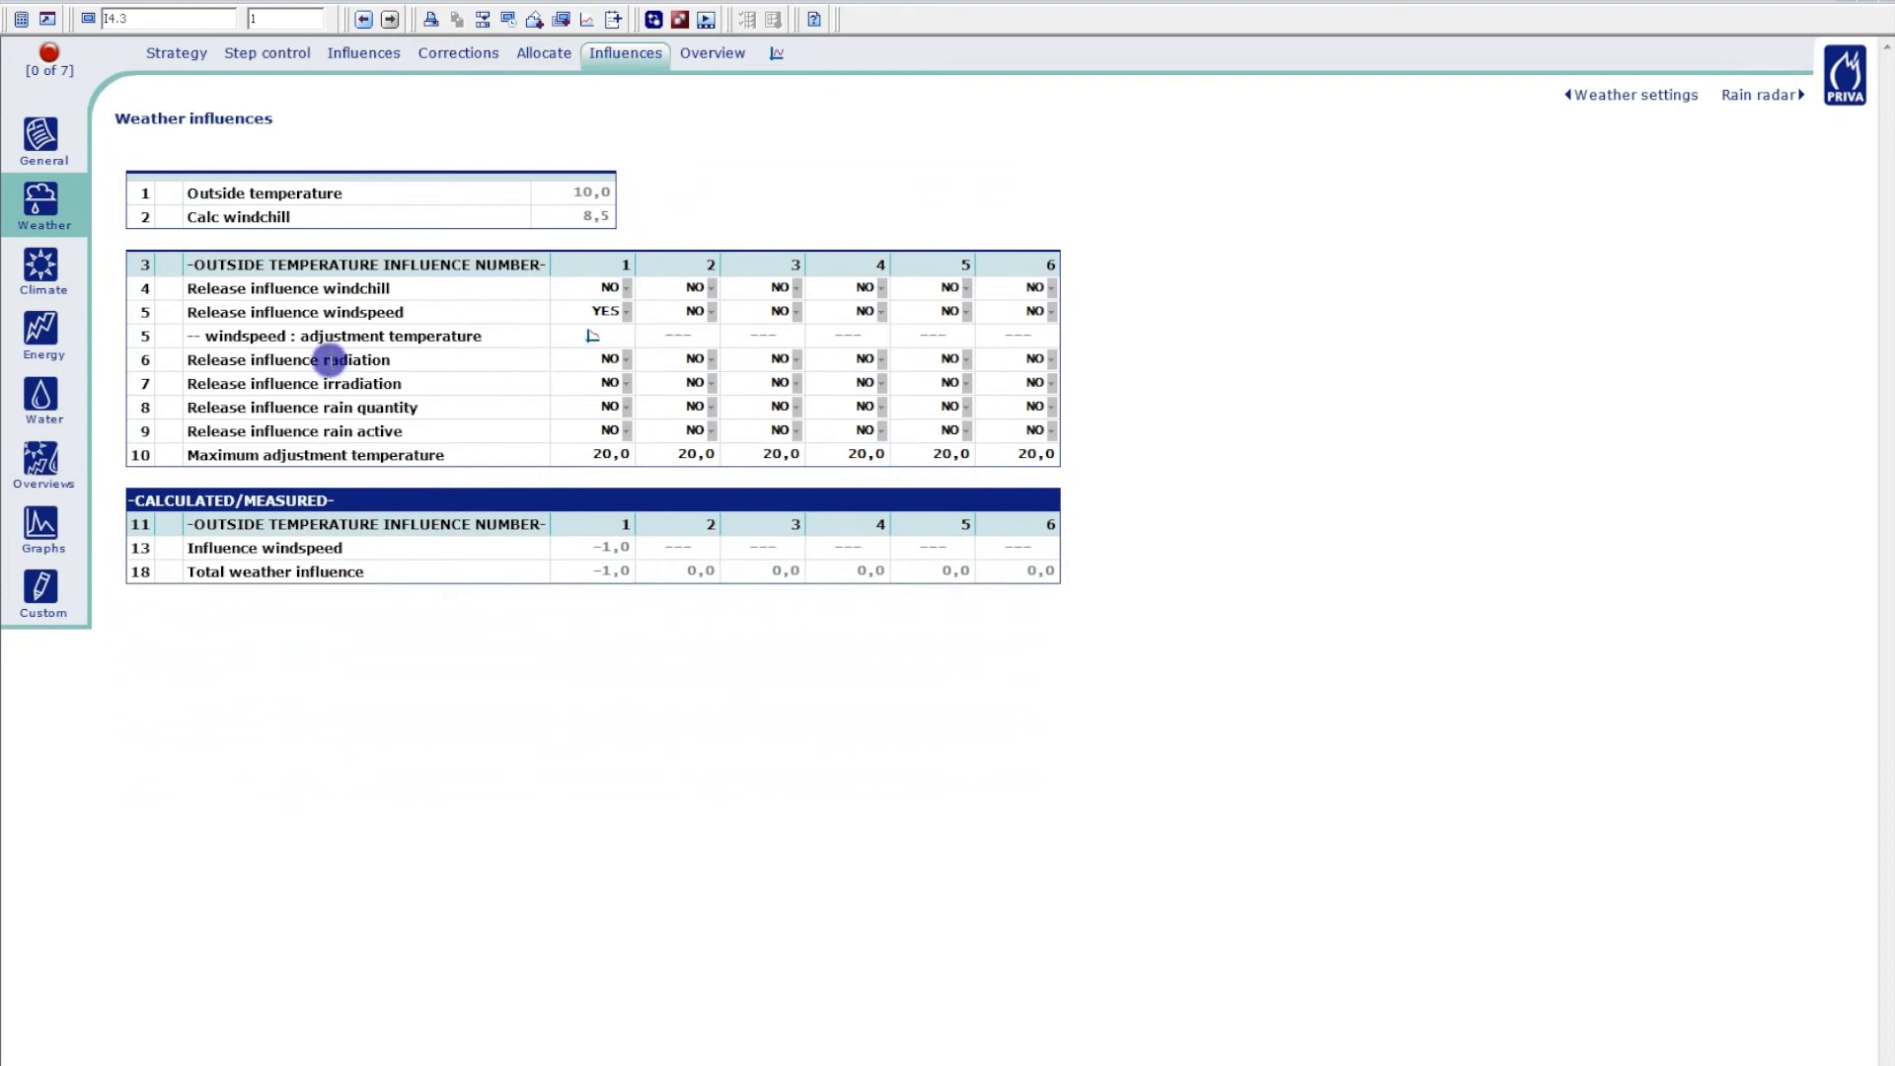
# Set Release influence radiation to YES for influence 1 and check its adjustment curve
pyautogui.click(604, 360)
pyautogui.click(595, 377)
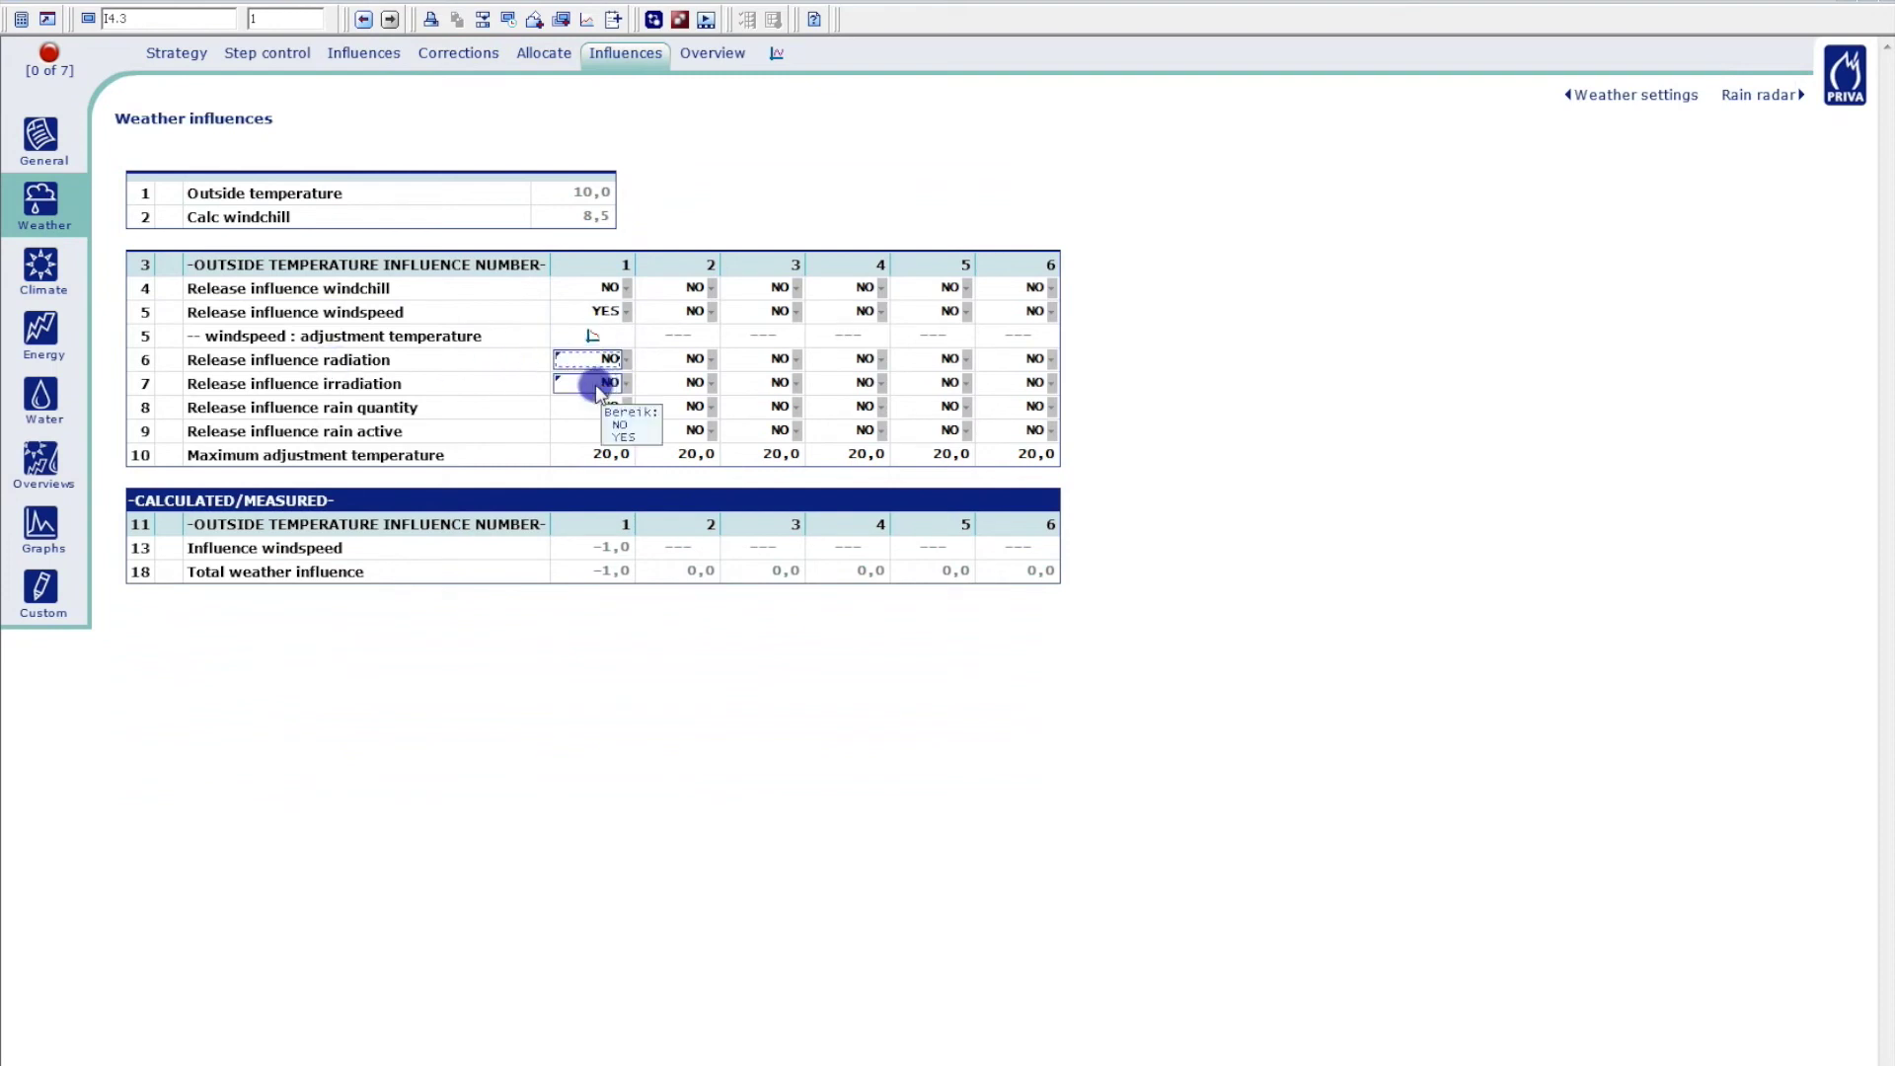
pyautogui.click(605, 359)
pyautogui.click(592, 390)
pyautogui.click(582, 383)
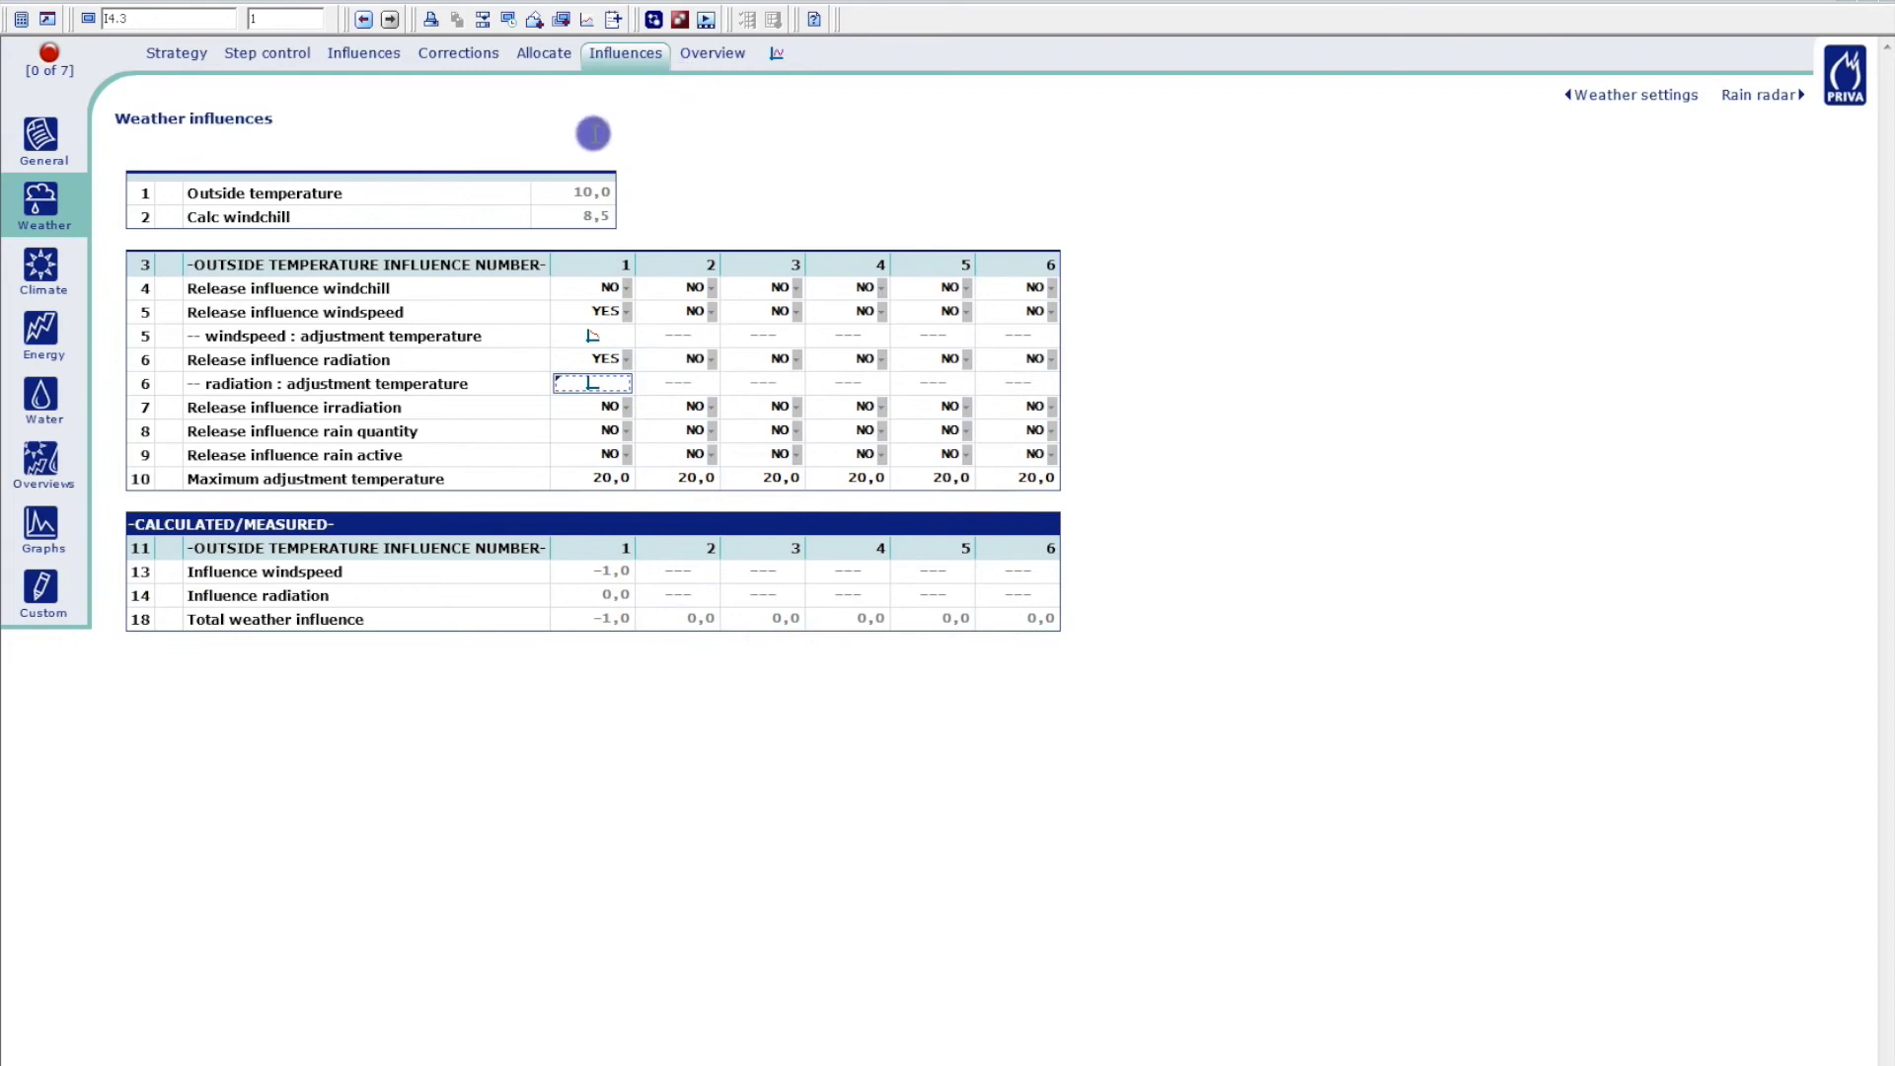
pyautogui.click(183, 59)
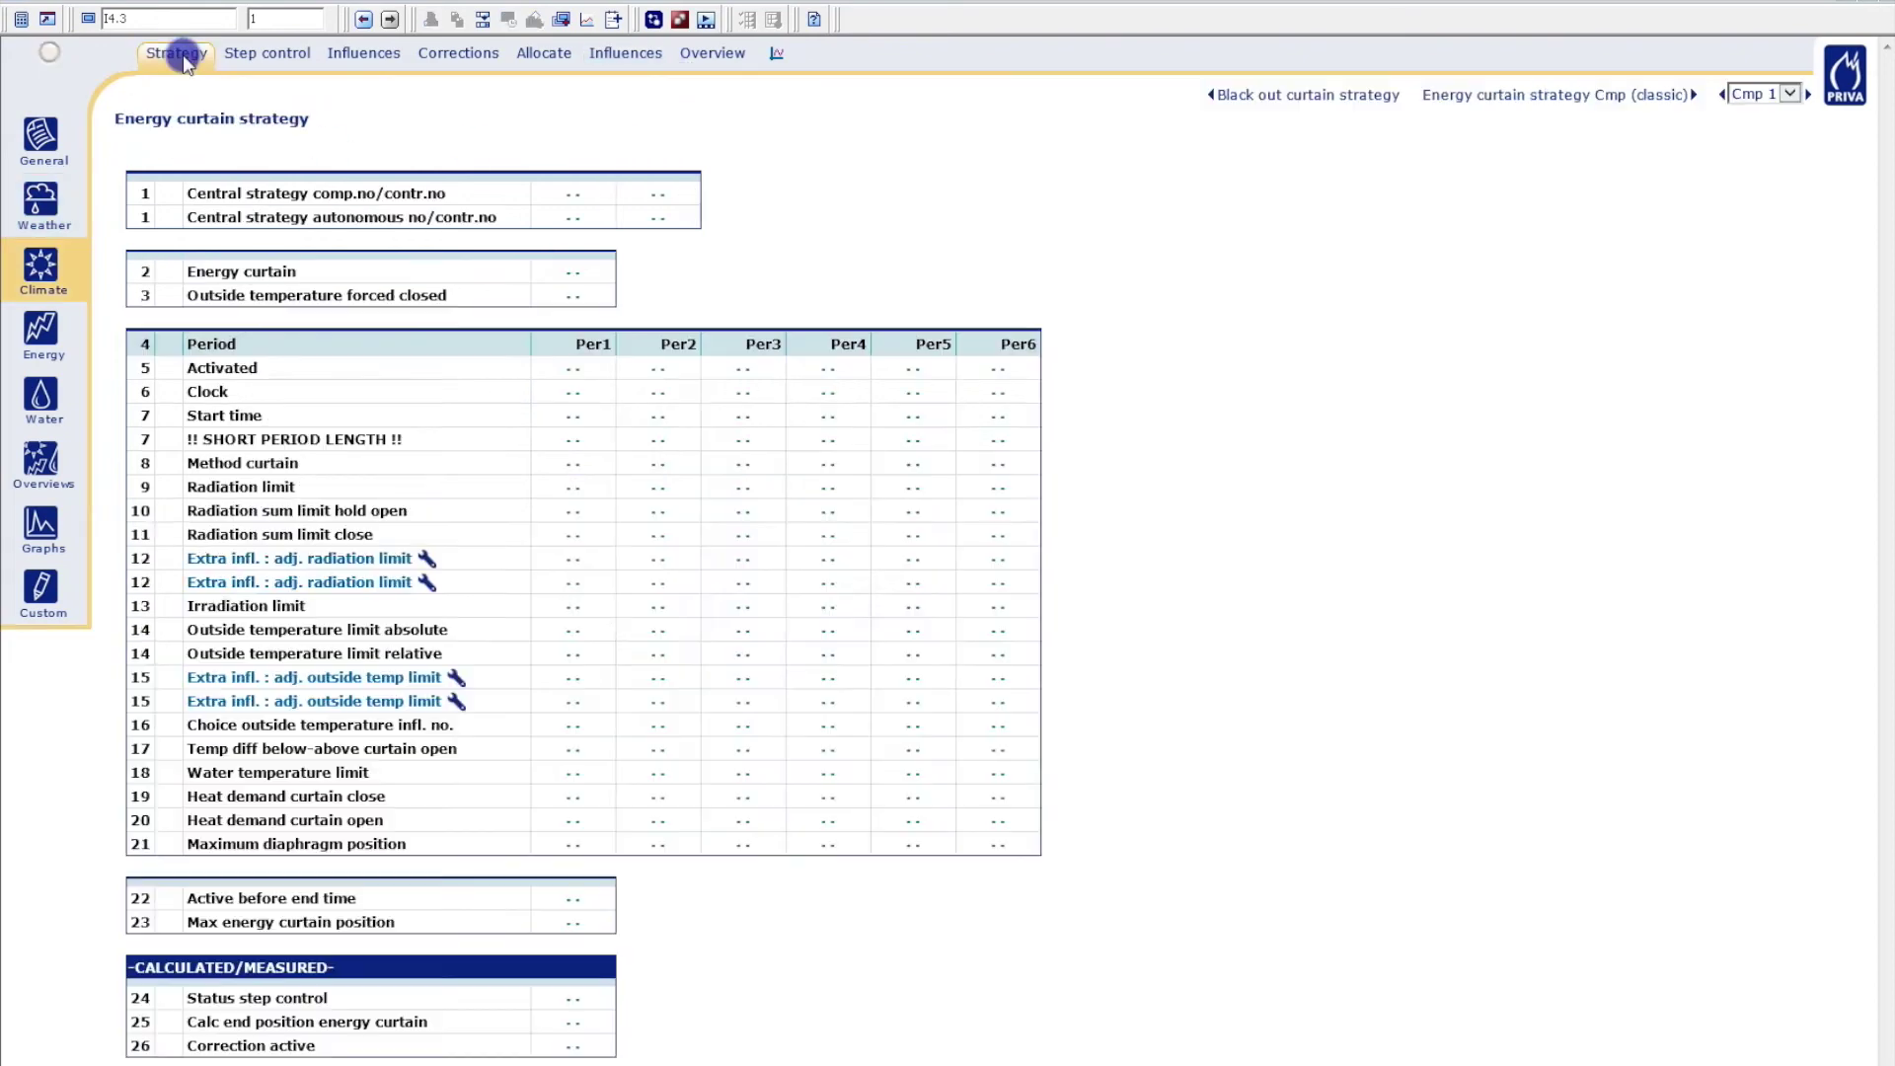
# Set Per1's outside temperature influence number to 1
pyautogui.click(612, 408)
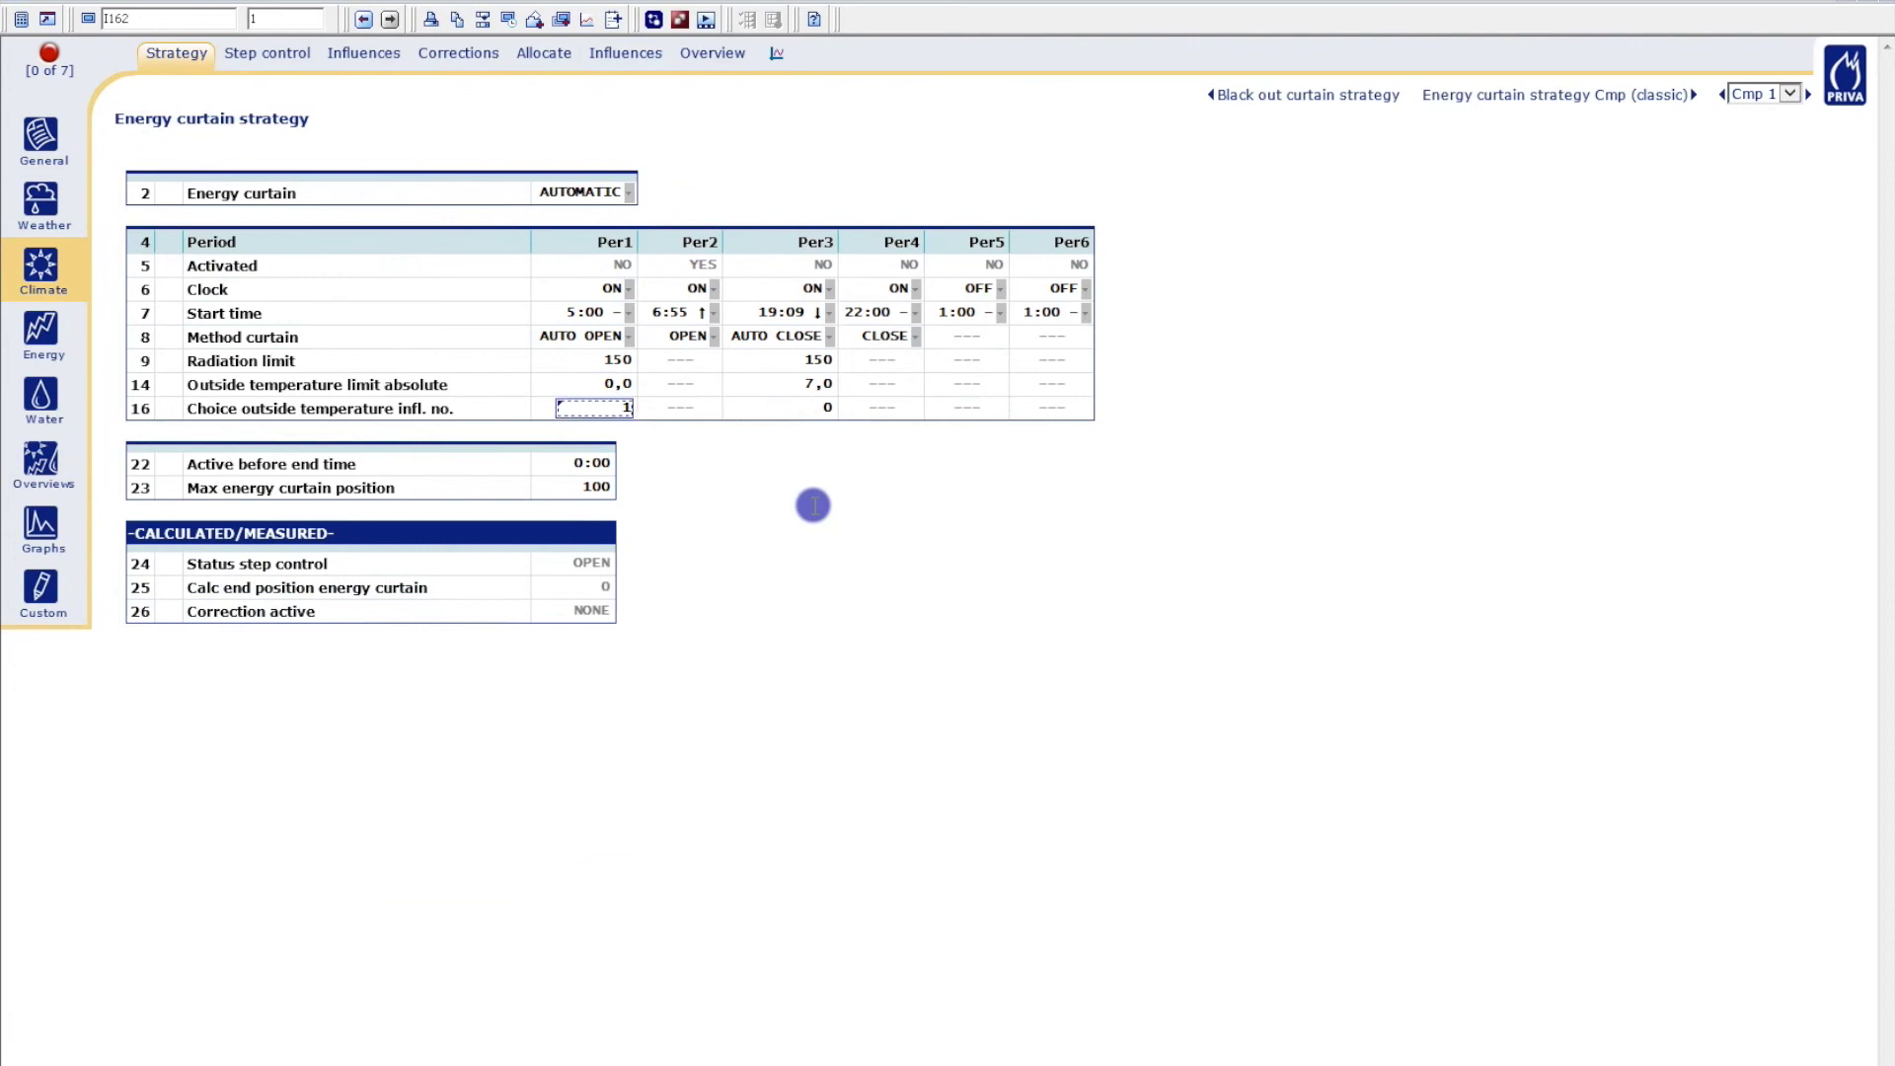
pyautogui.click(605, 54)
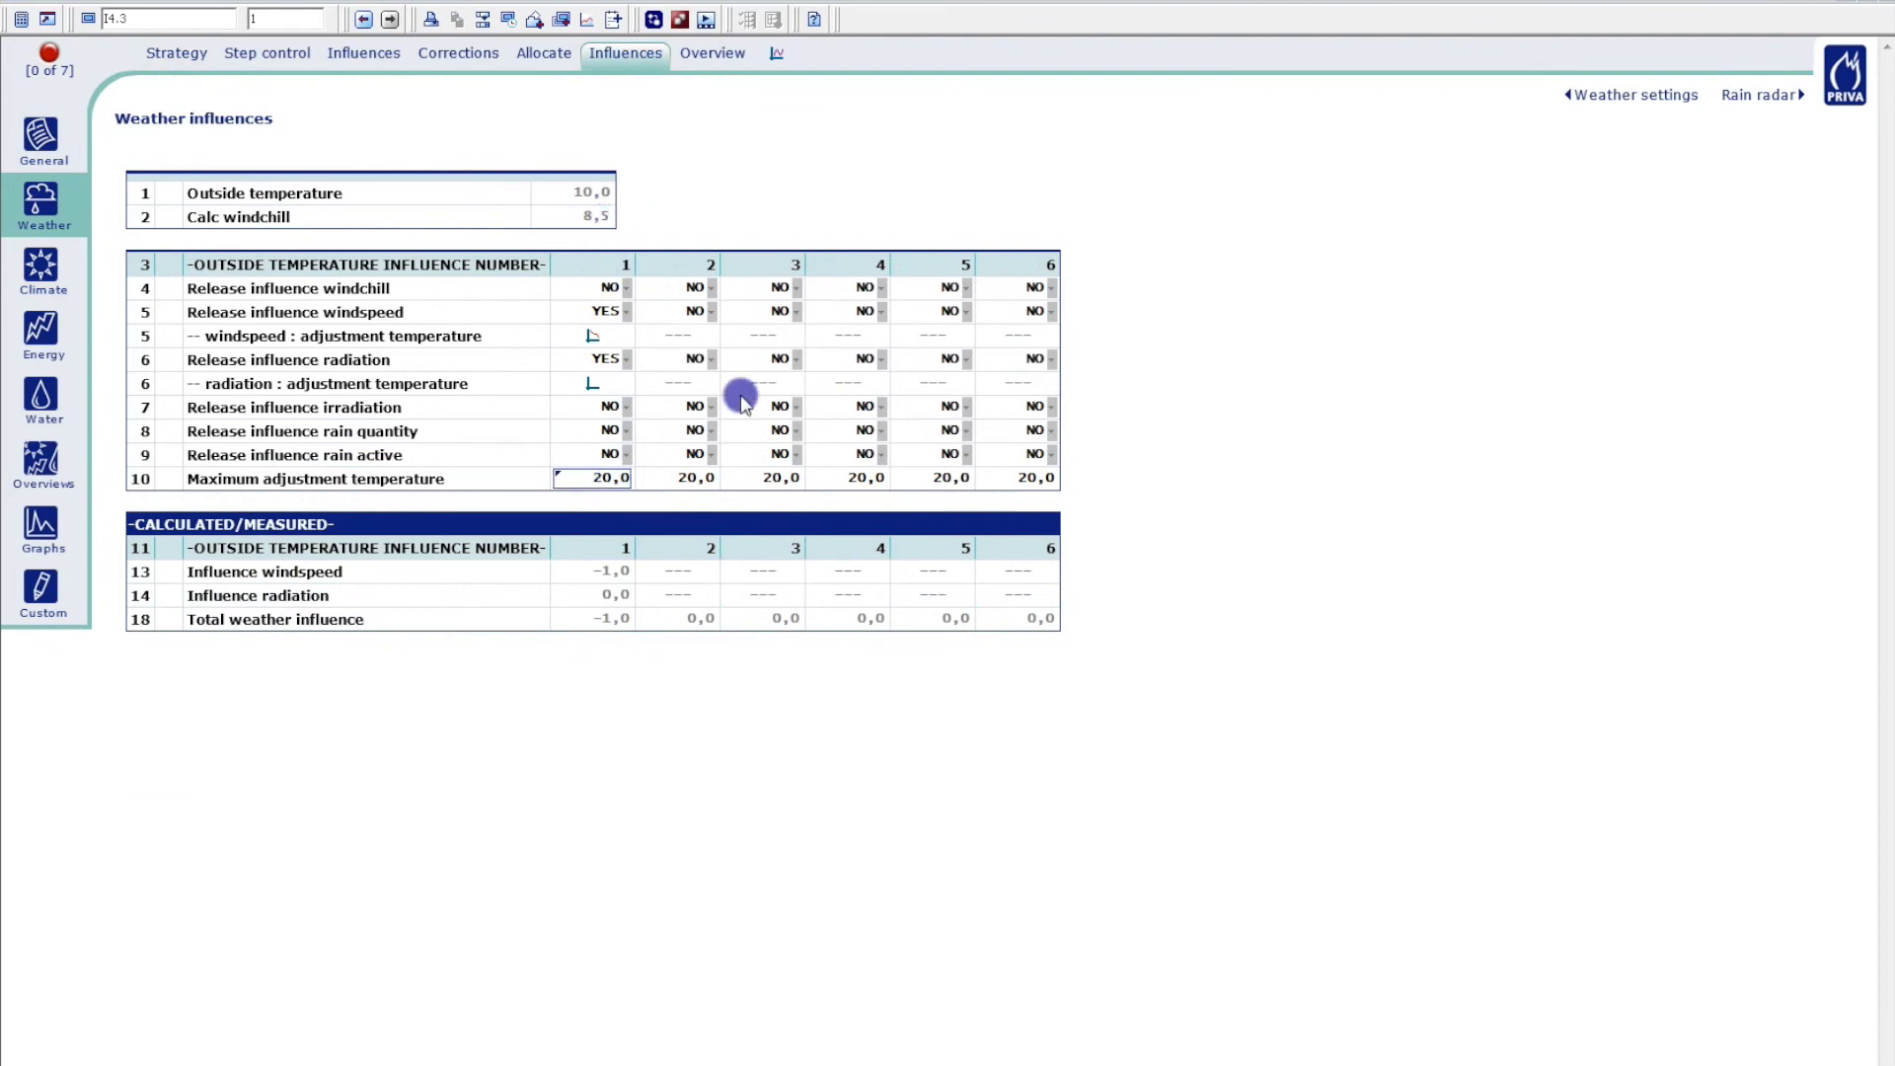
# Set windspeed and radiation release to YES for influence 3, cancelling the empty curve table
pyautogui.click(774, 311)
pyautogui.click(773, 337)
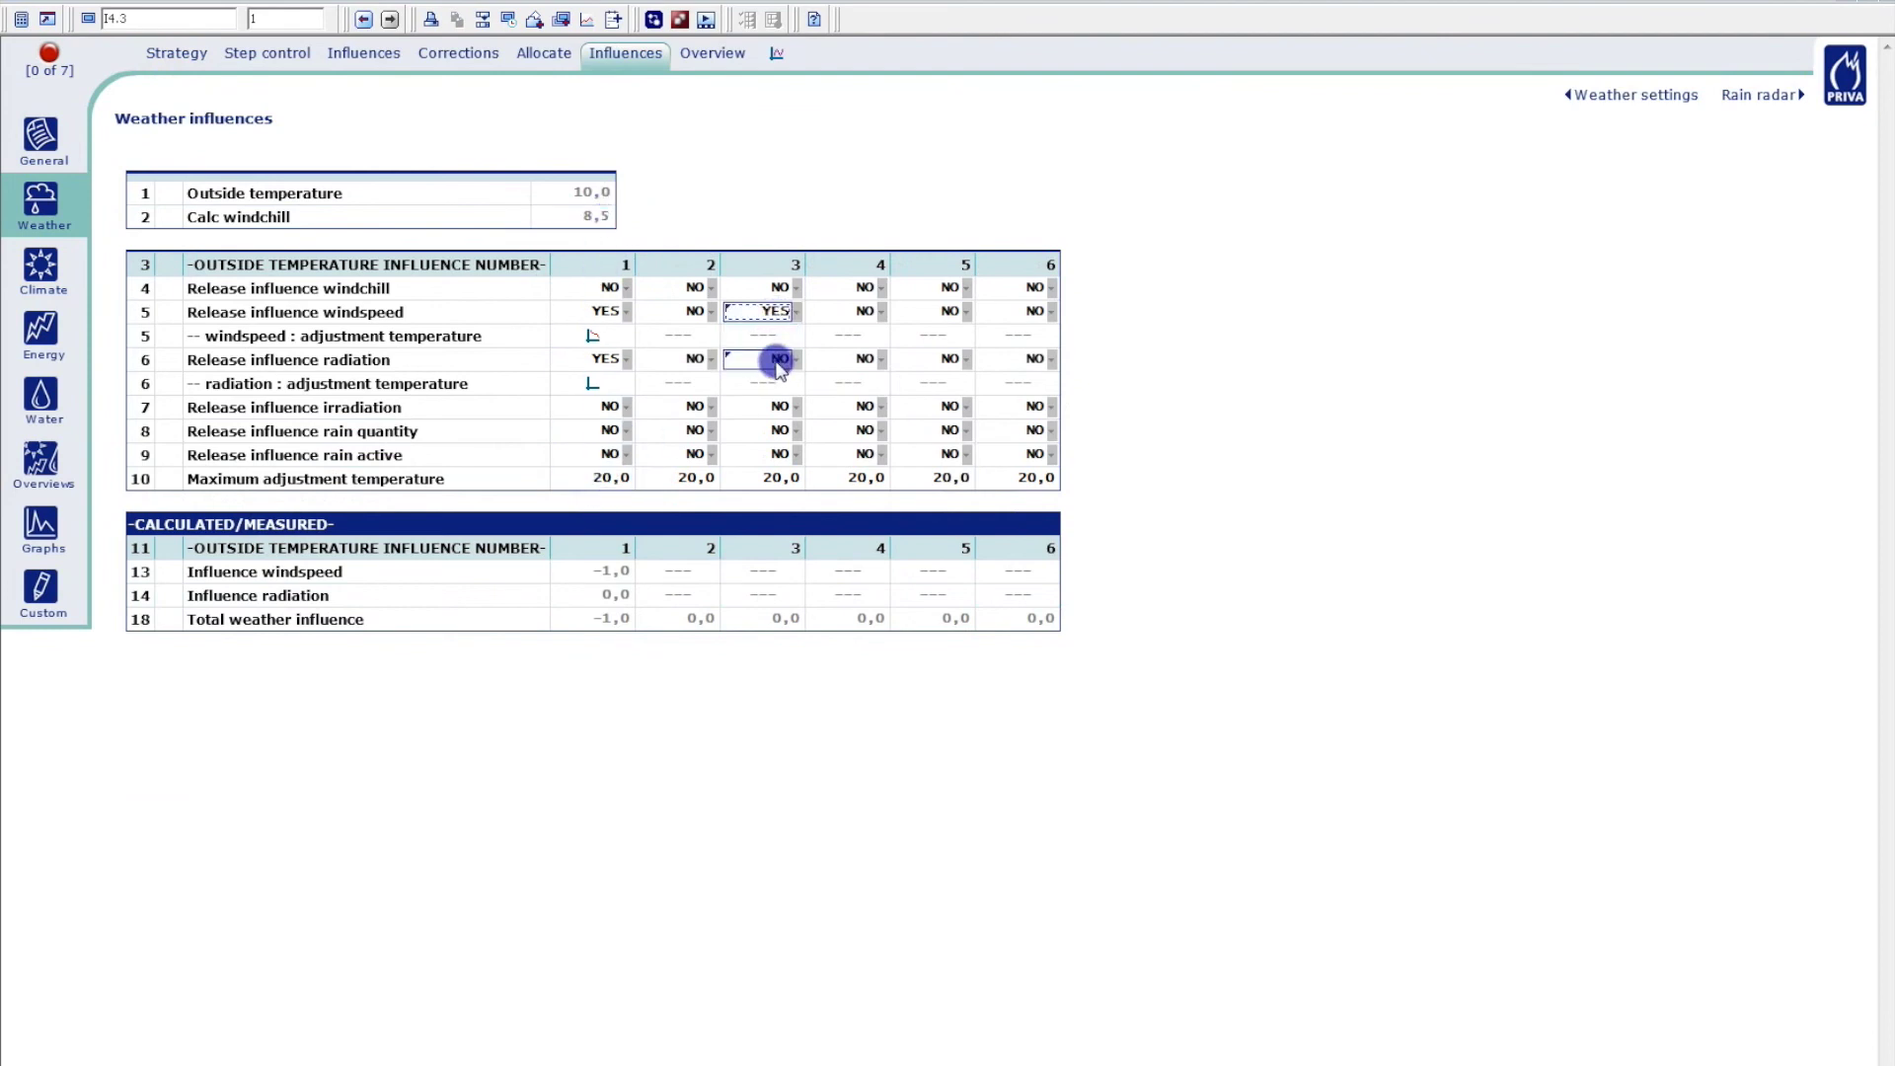
pyautogui.click(771, 382)
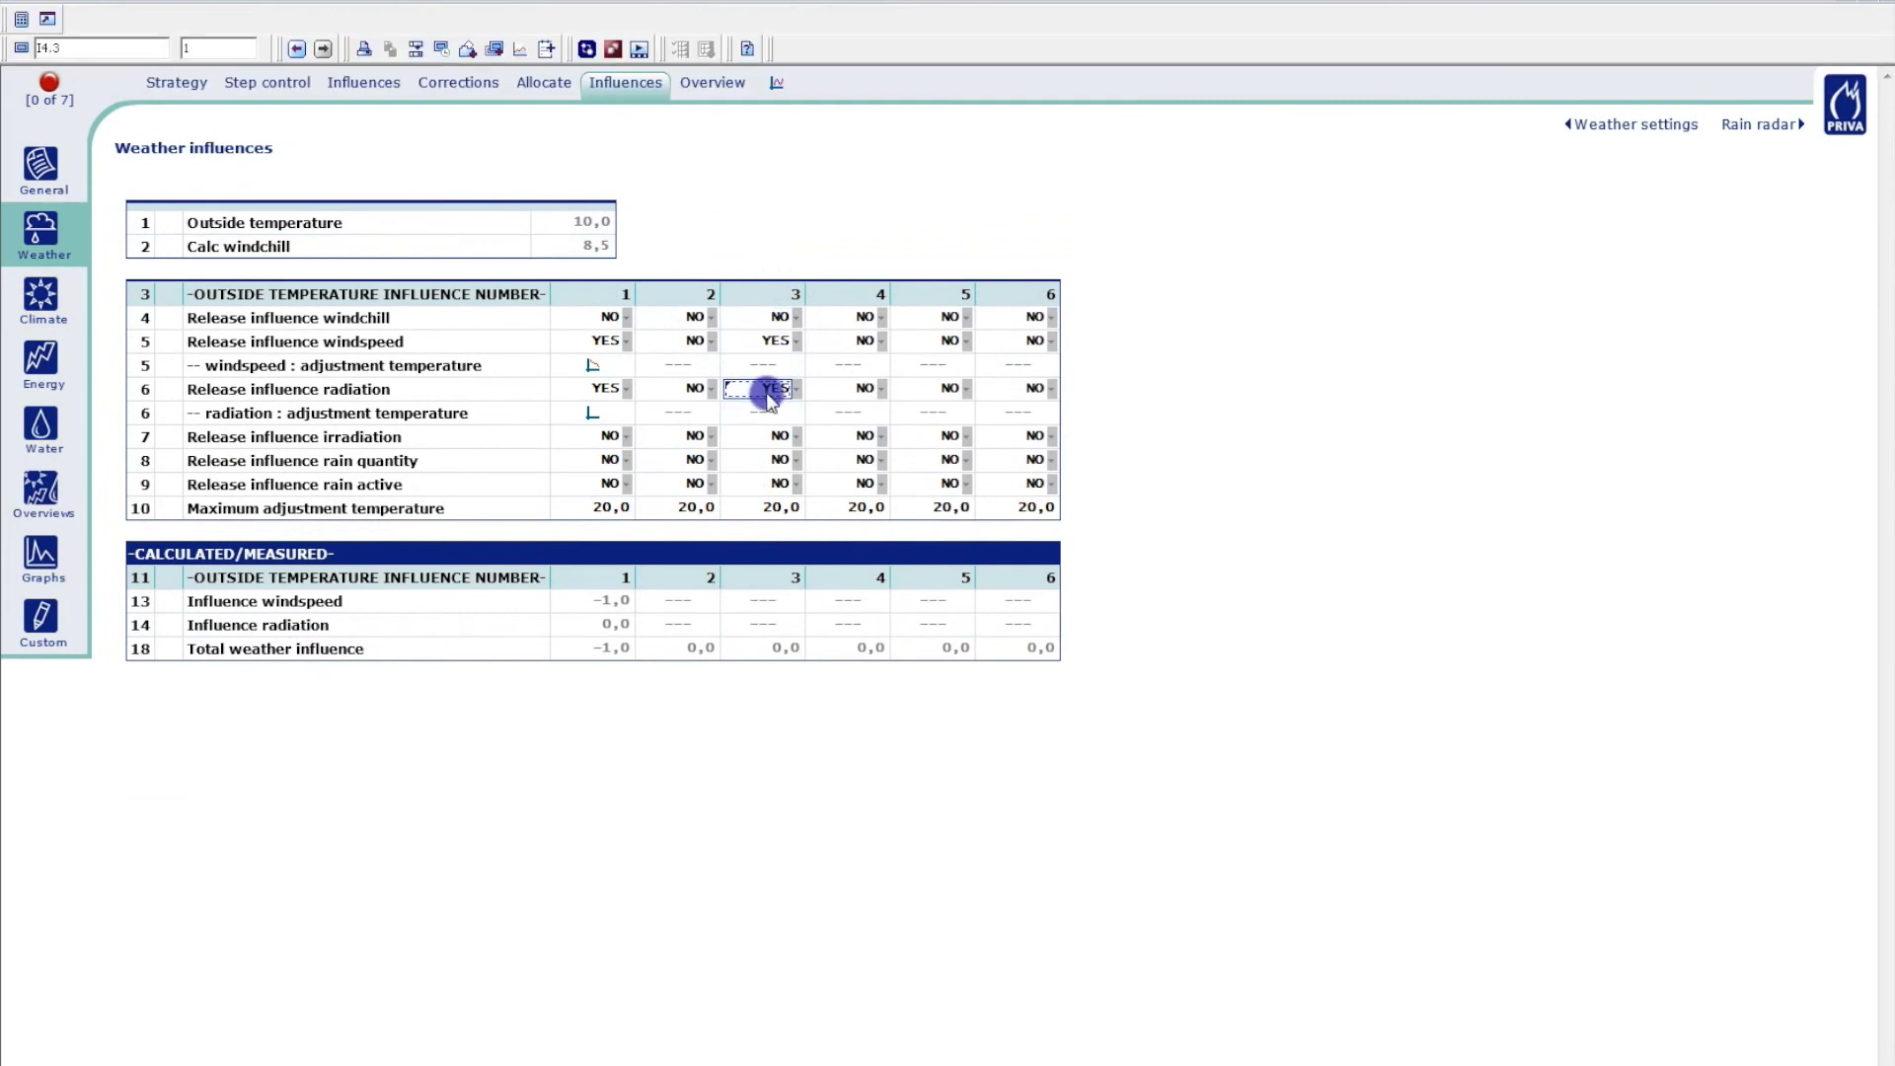
pyautogui.click(765, 365)
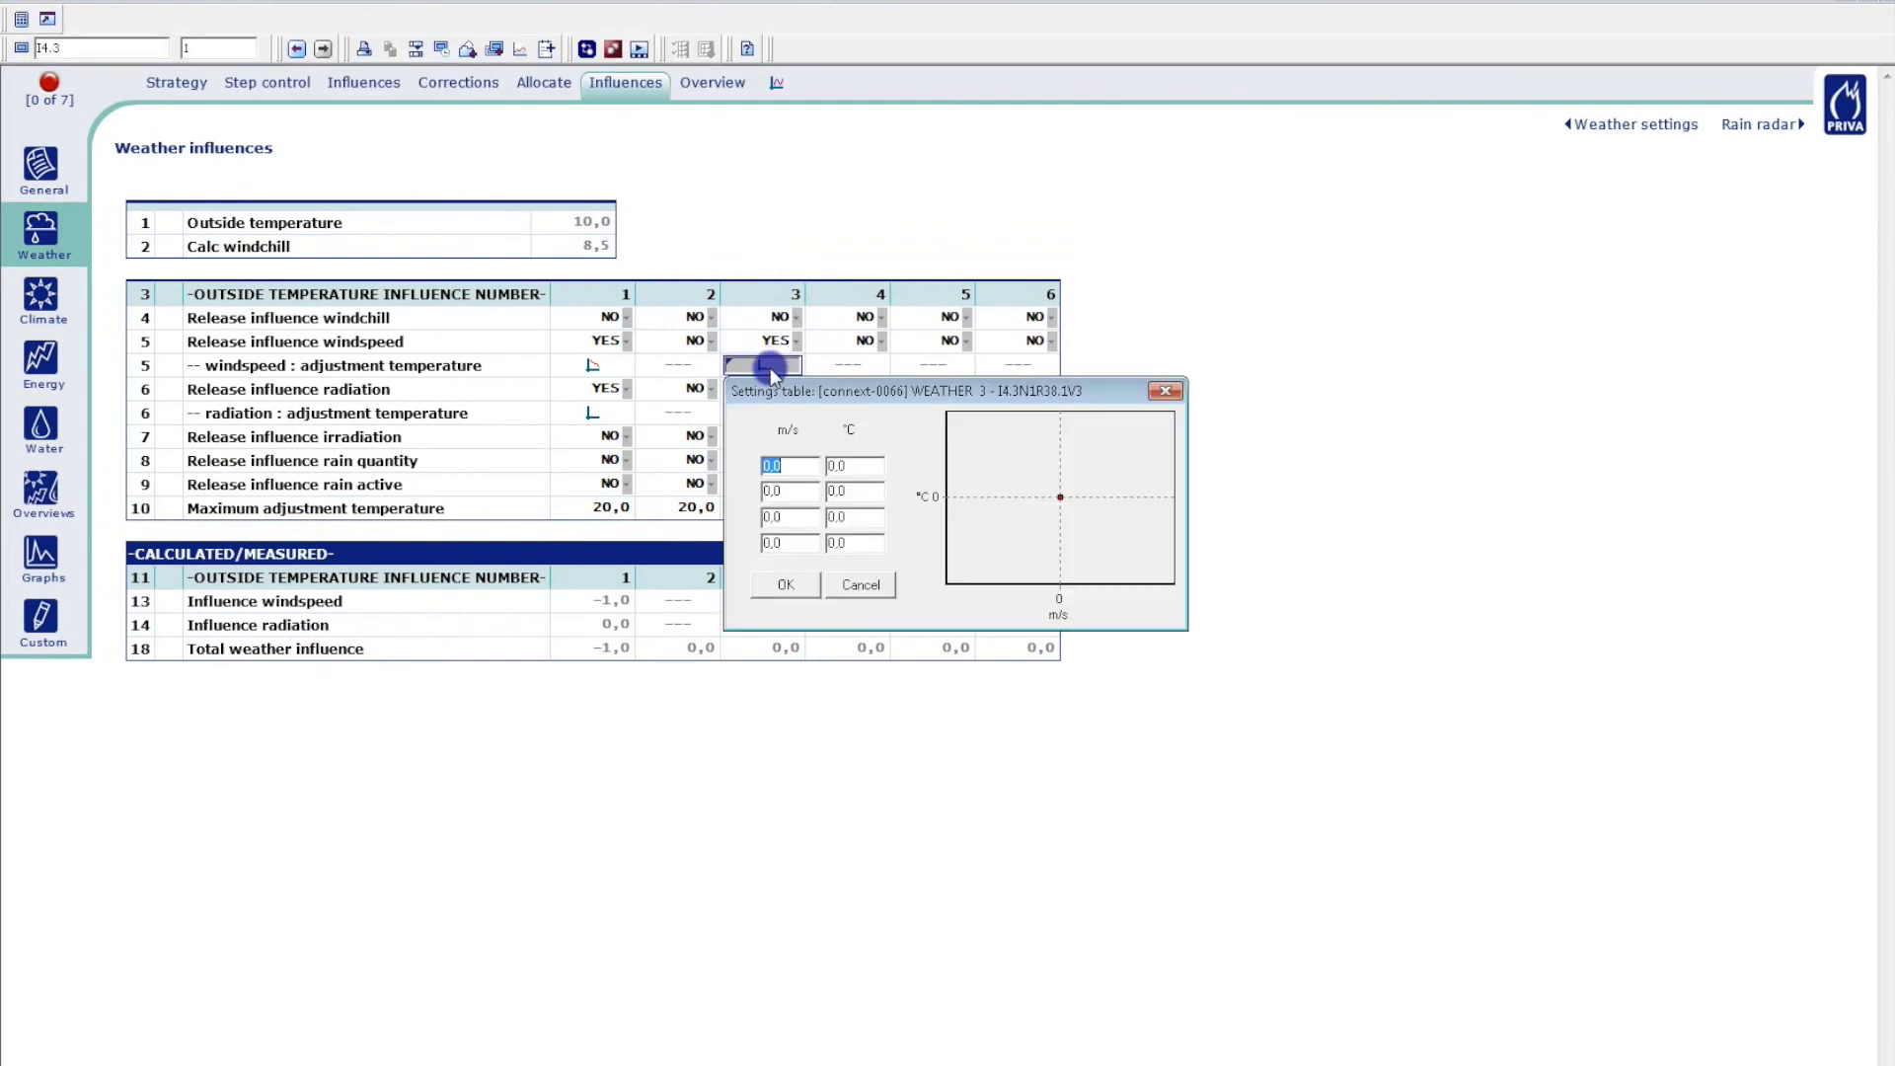
pyautogui.click(859, 582)
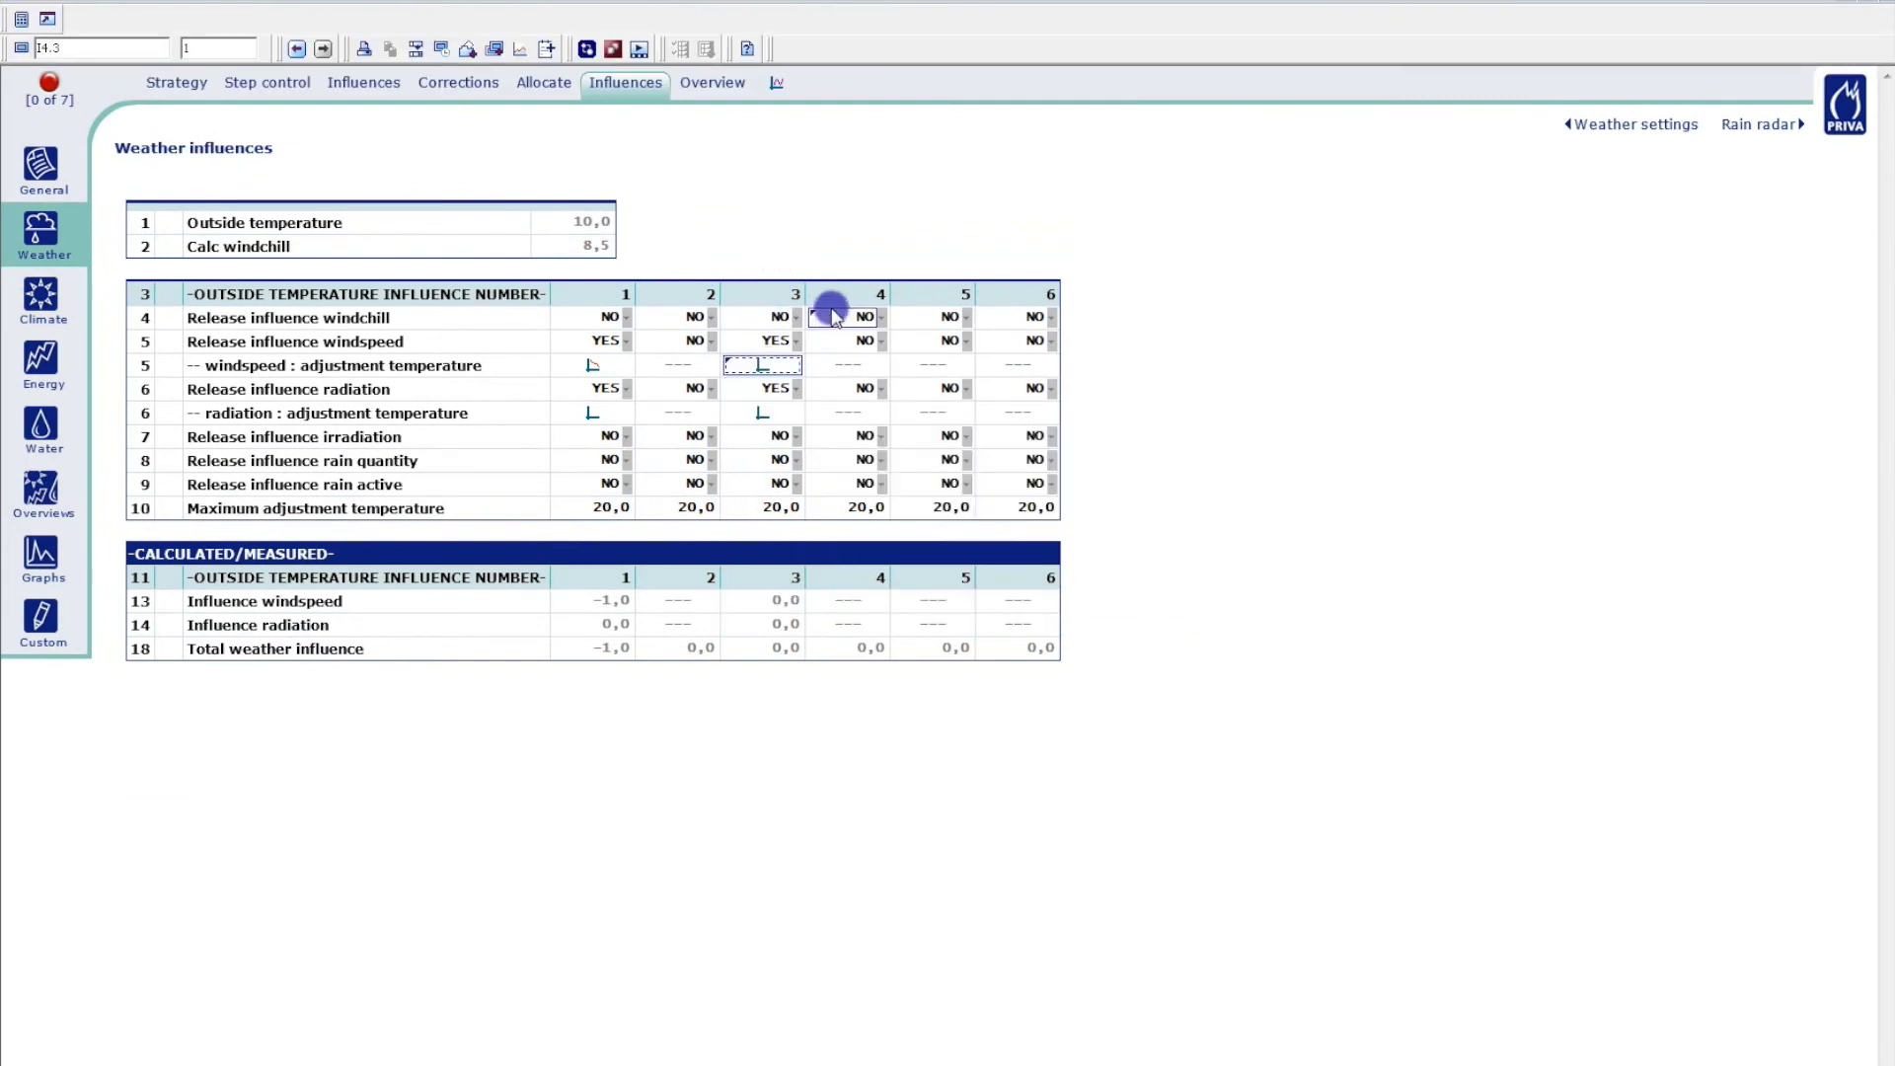
pyautogui.click(173, 89)
pyautogui.click(599, 192)
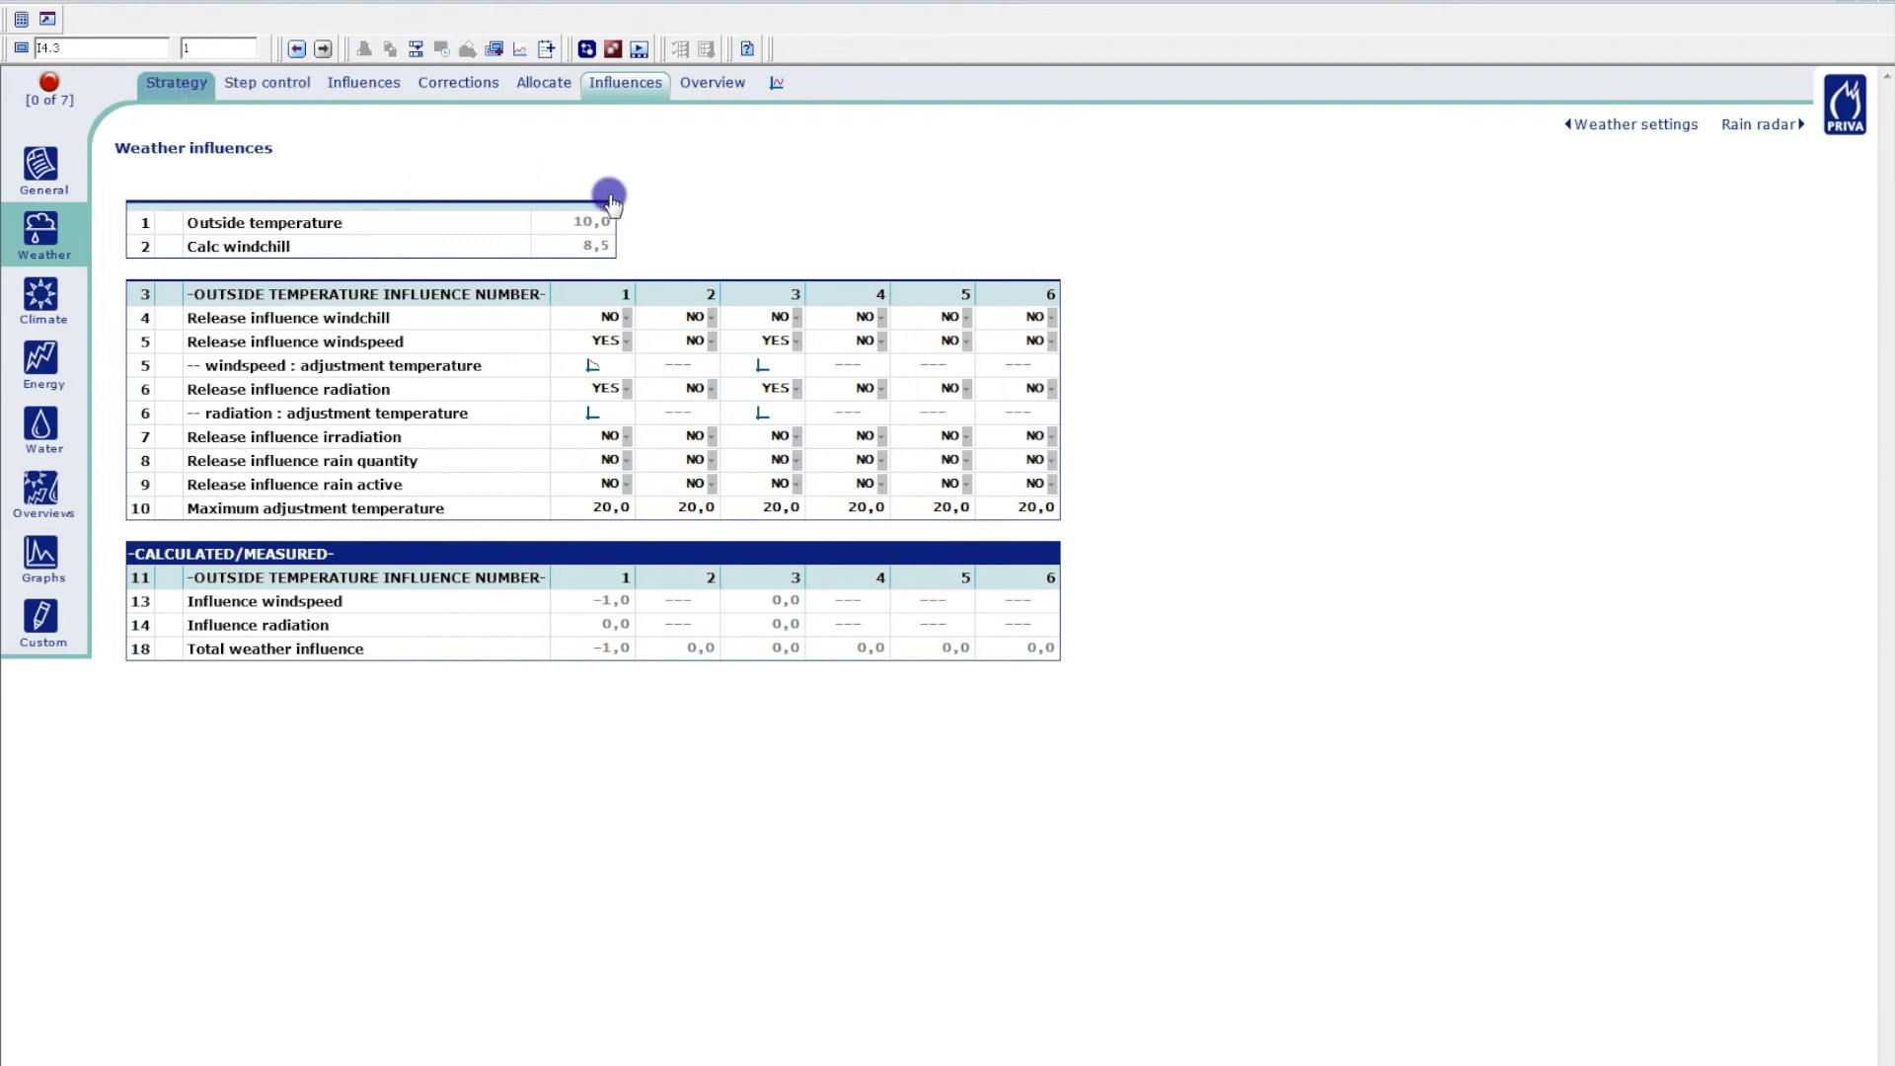
# Change Per3's outside temperature influence number from 0 to 3
pyautogui.click(176, 76)
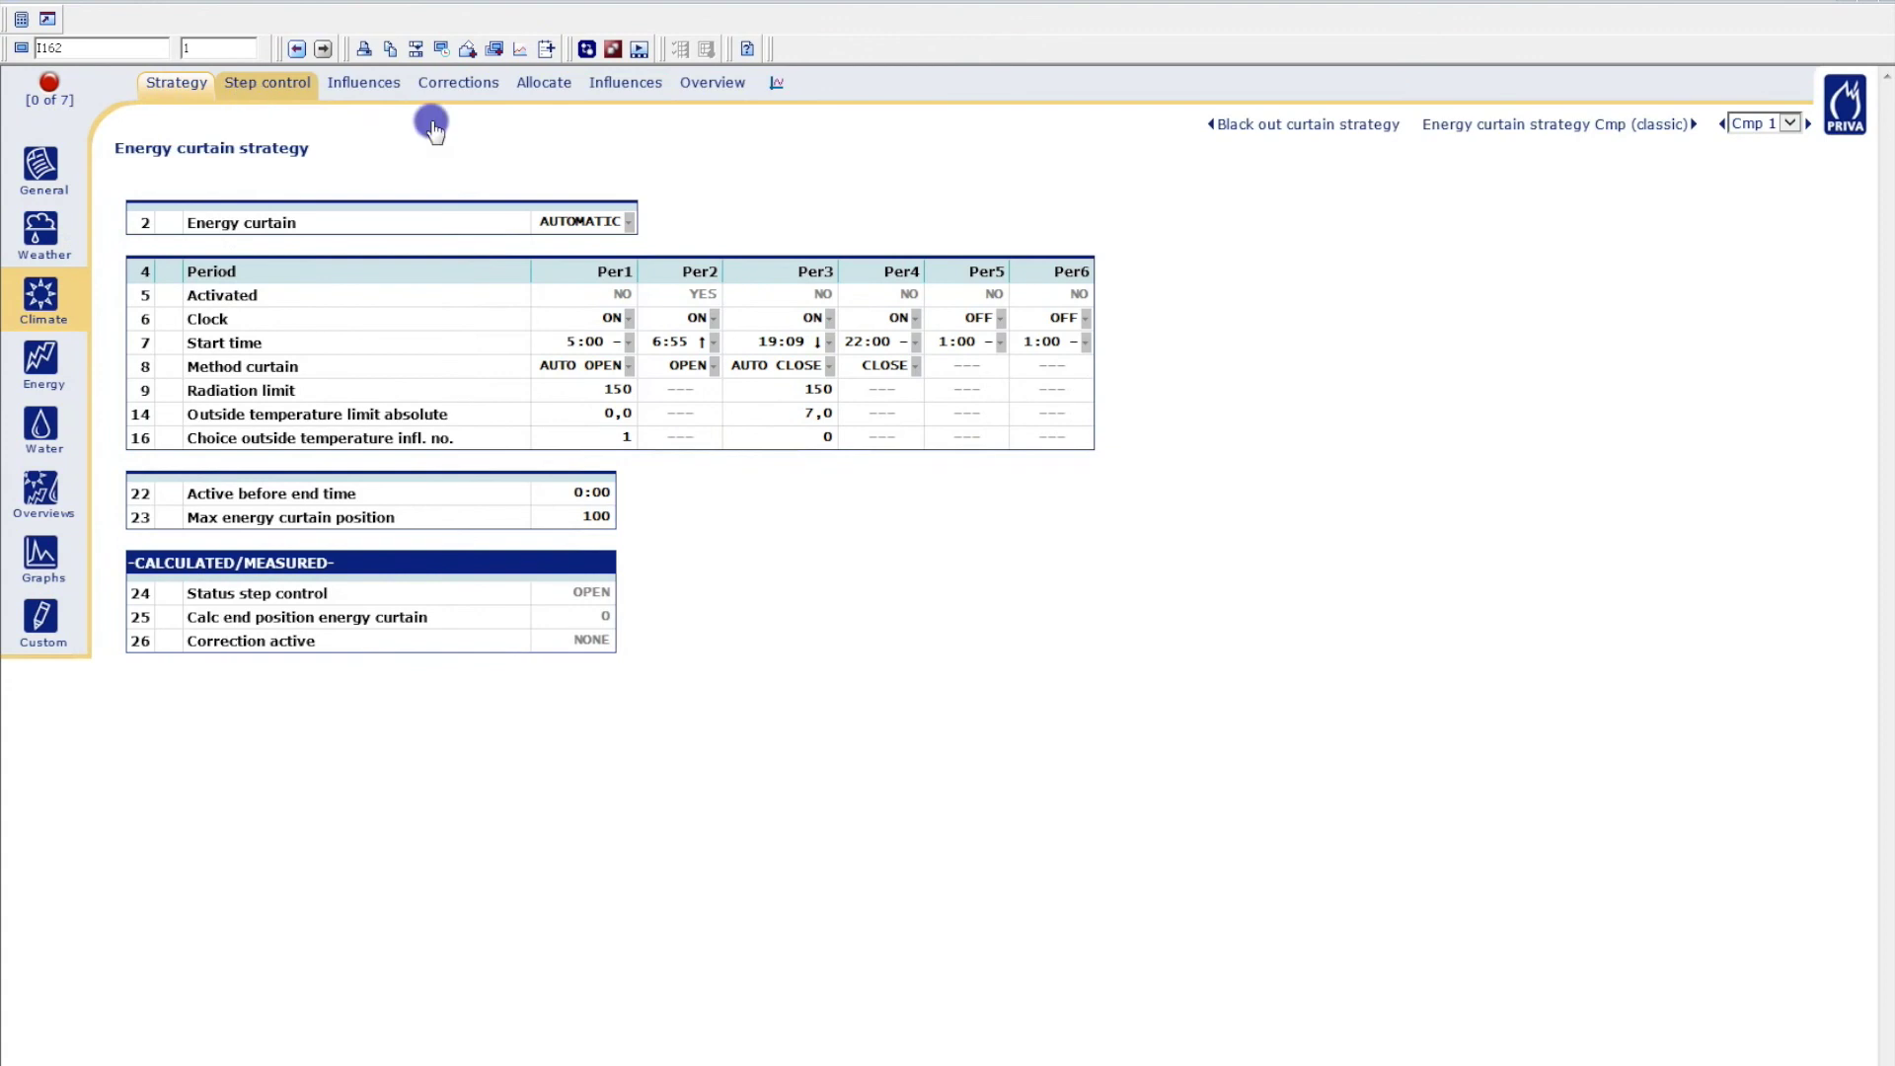
pyautogui.click(831, 441)
pyautogui.write('3')
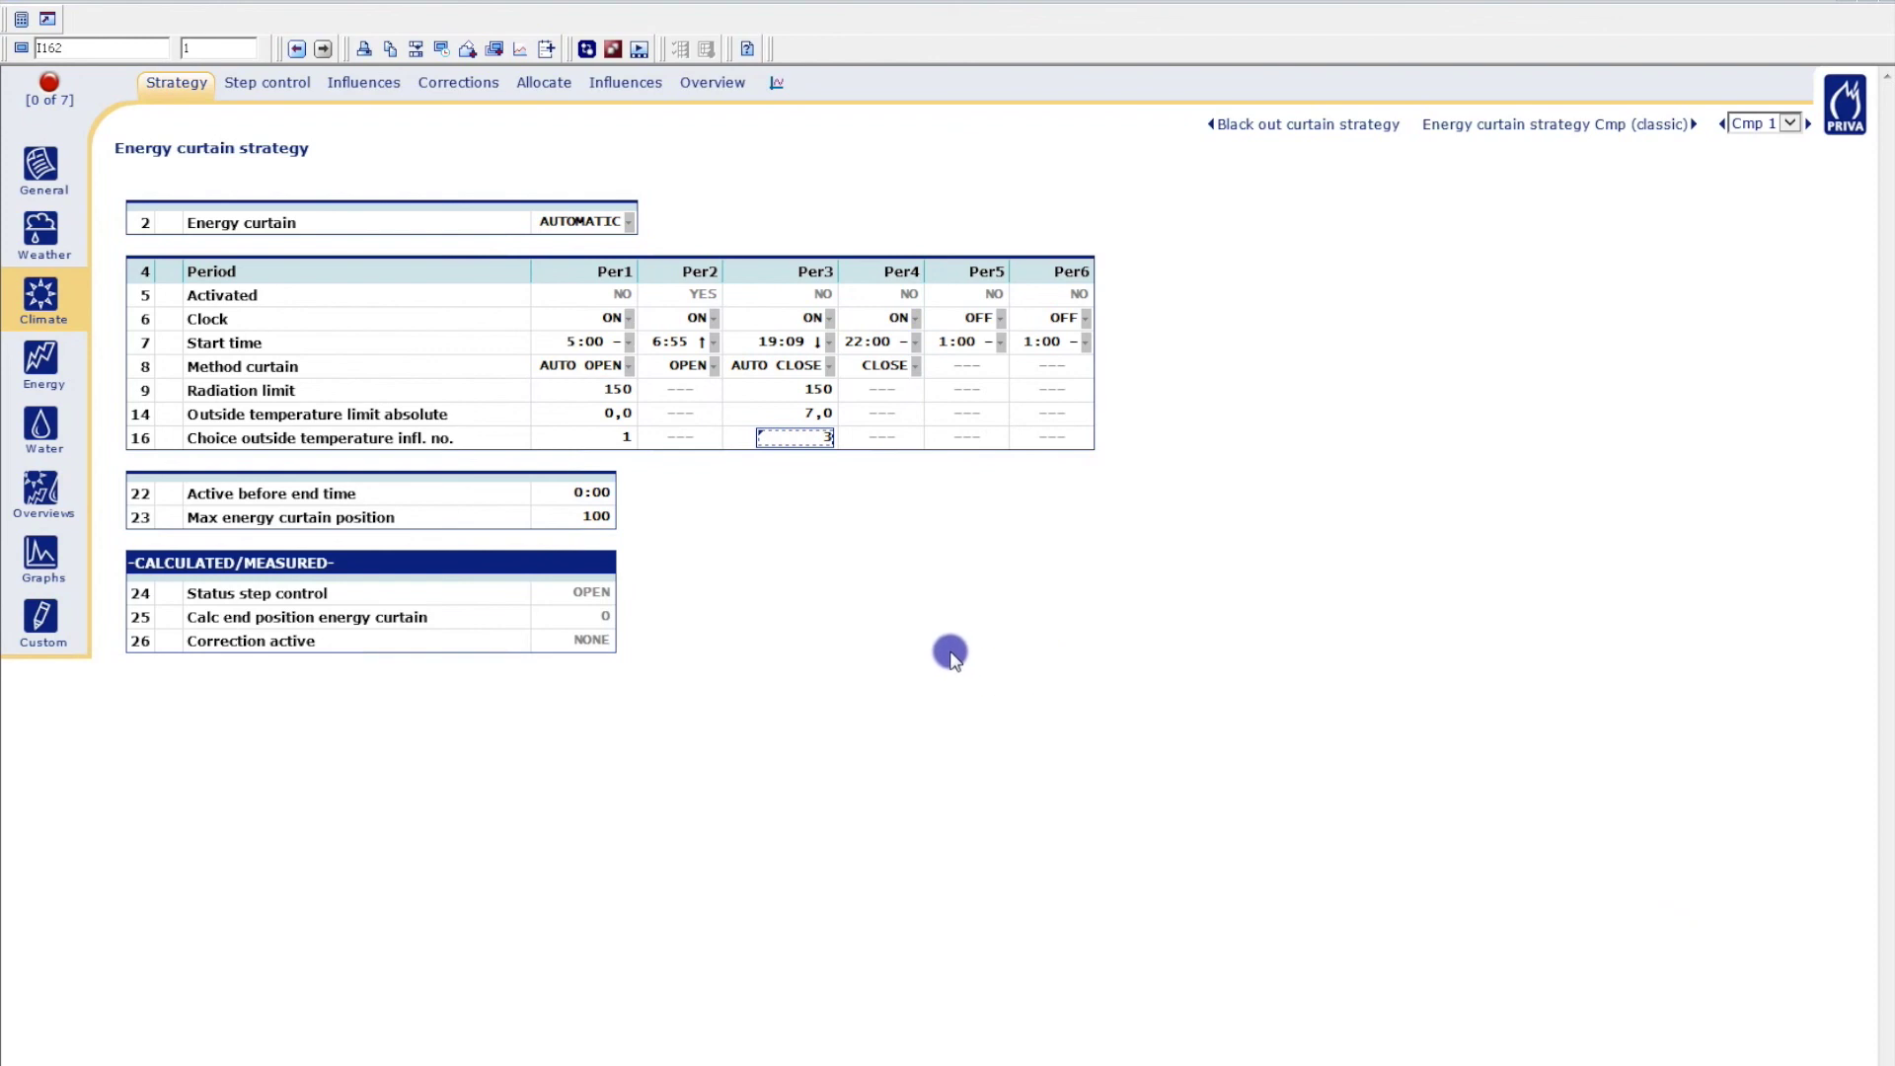
# View the energy curtain Overview showing actual period 2 and the curtain open
pyautogui.click(719, 87)
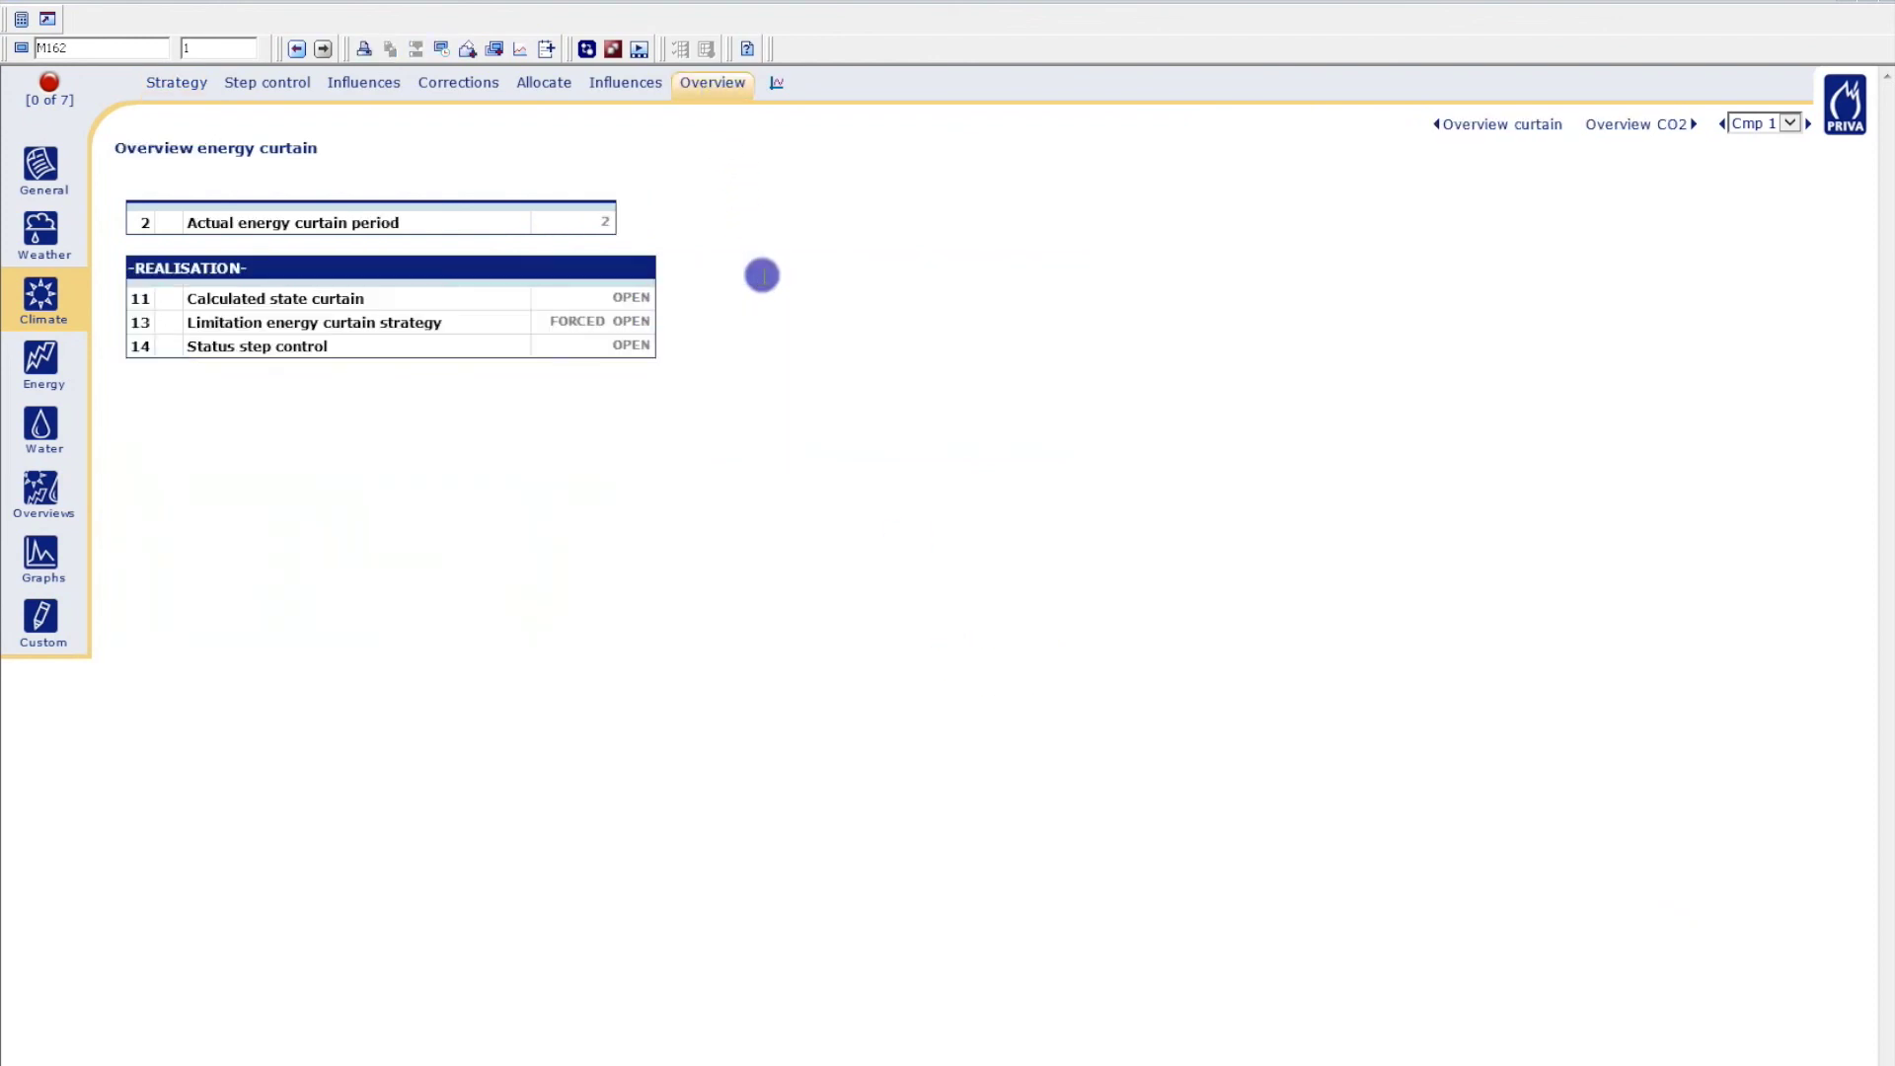